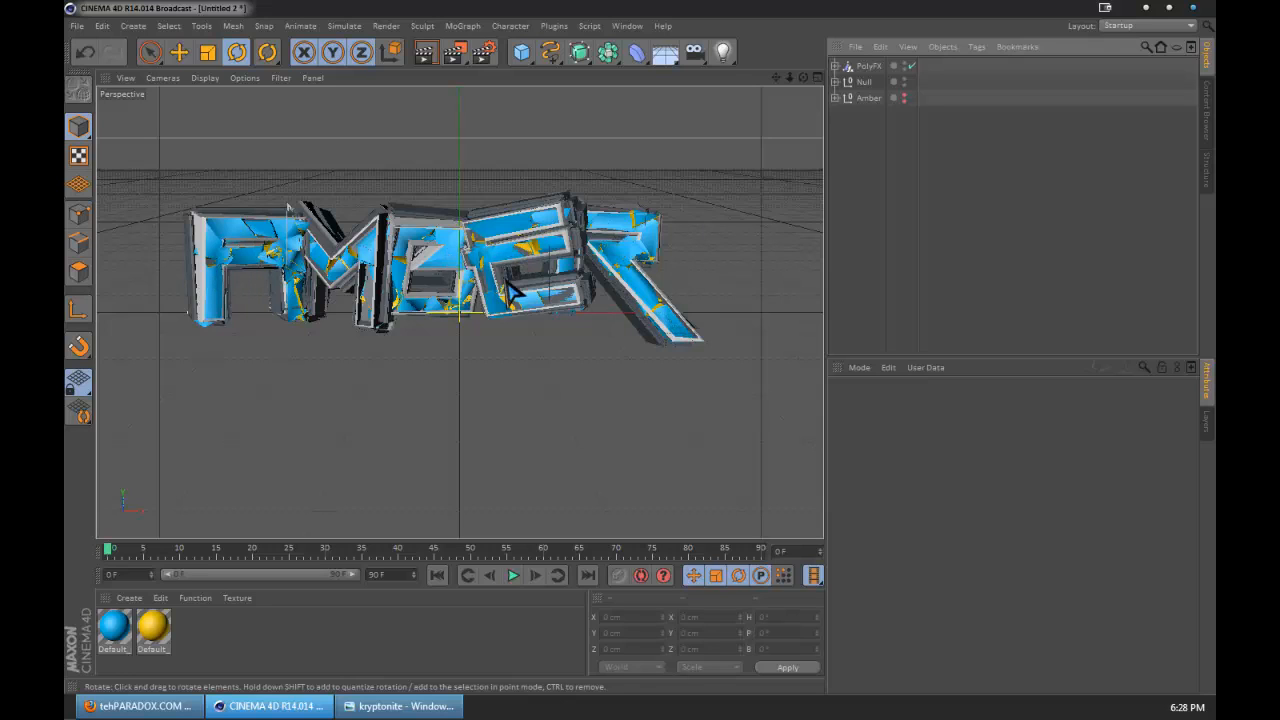
Render the current view to preview the existing text.
click(425, 52)
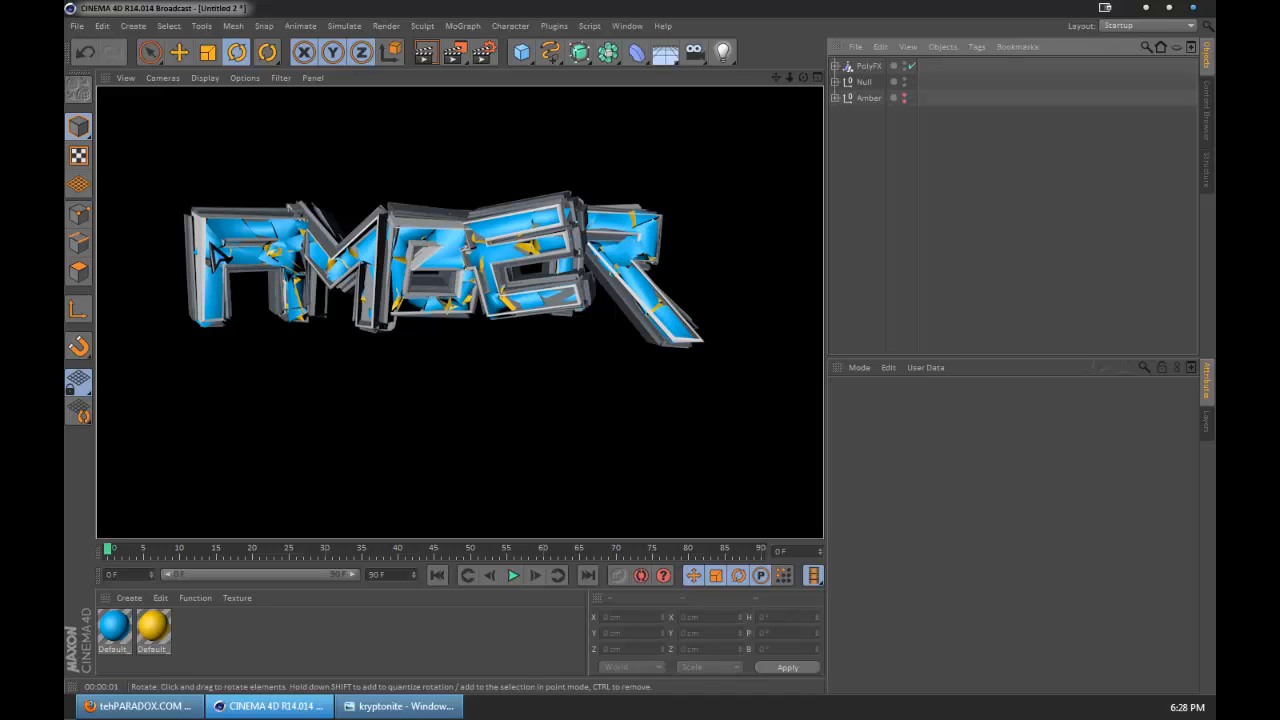
click(909, 178)
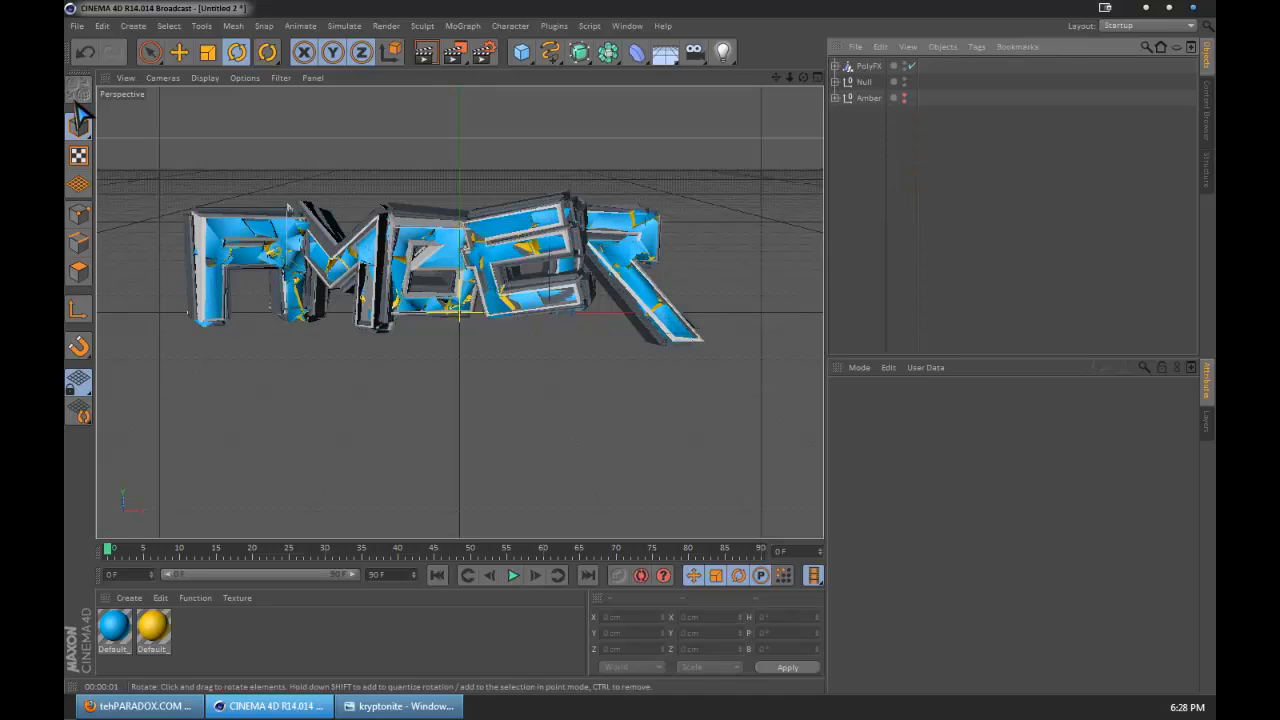
Group the PolyFX, Null and Amber objects and rename the group TEXT.
drag(870, 129, 857, 50)
right_click(885, 84)
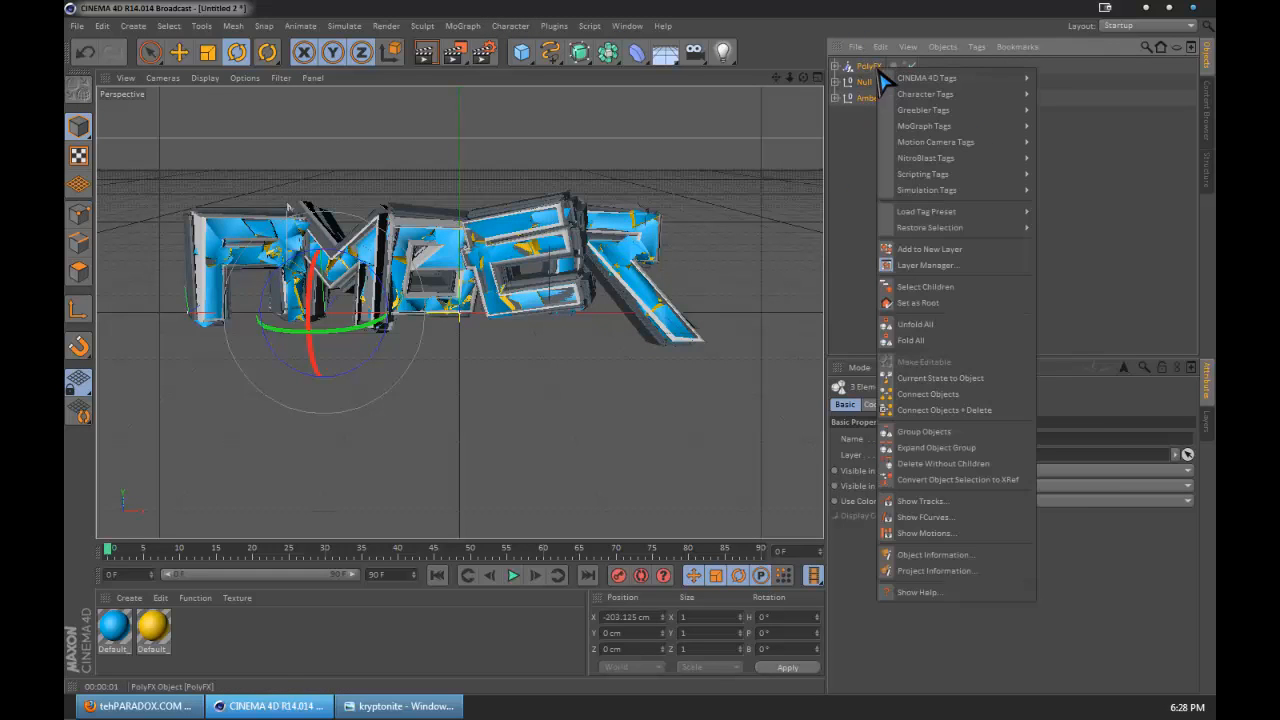
click(918, 437)
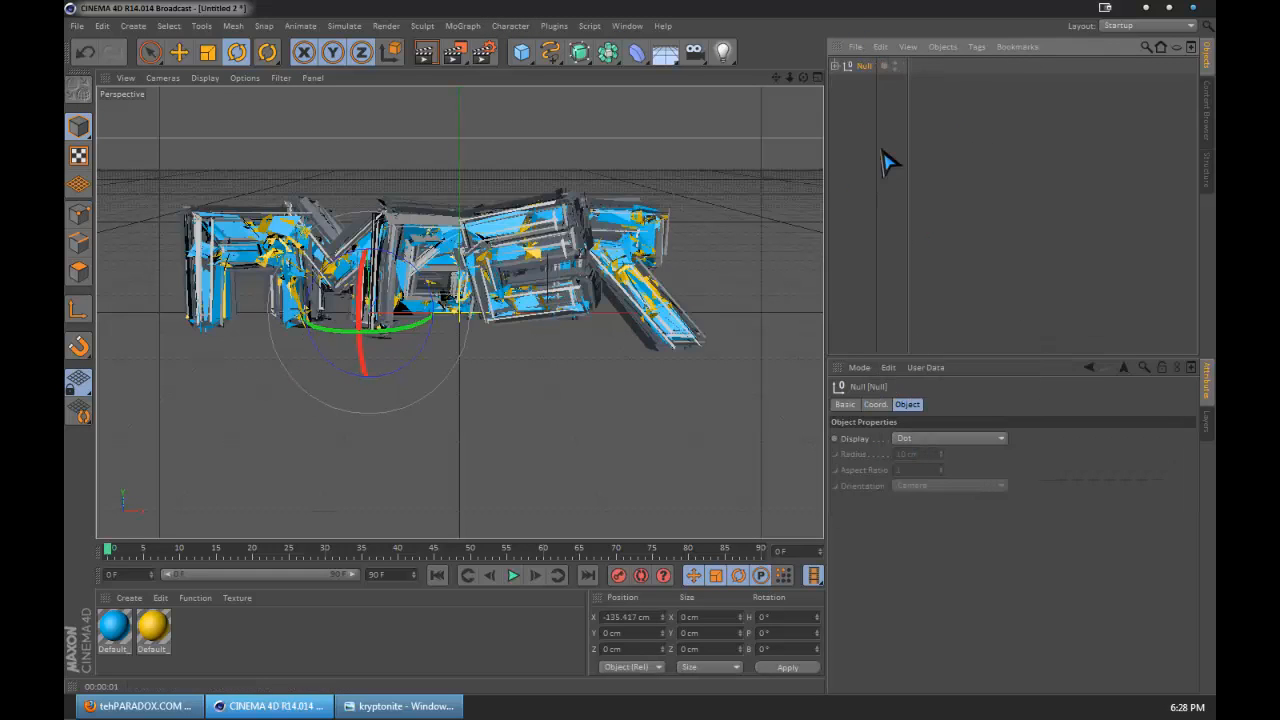
double_click(867, 68)
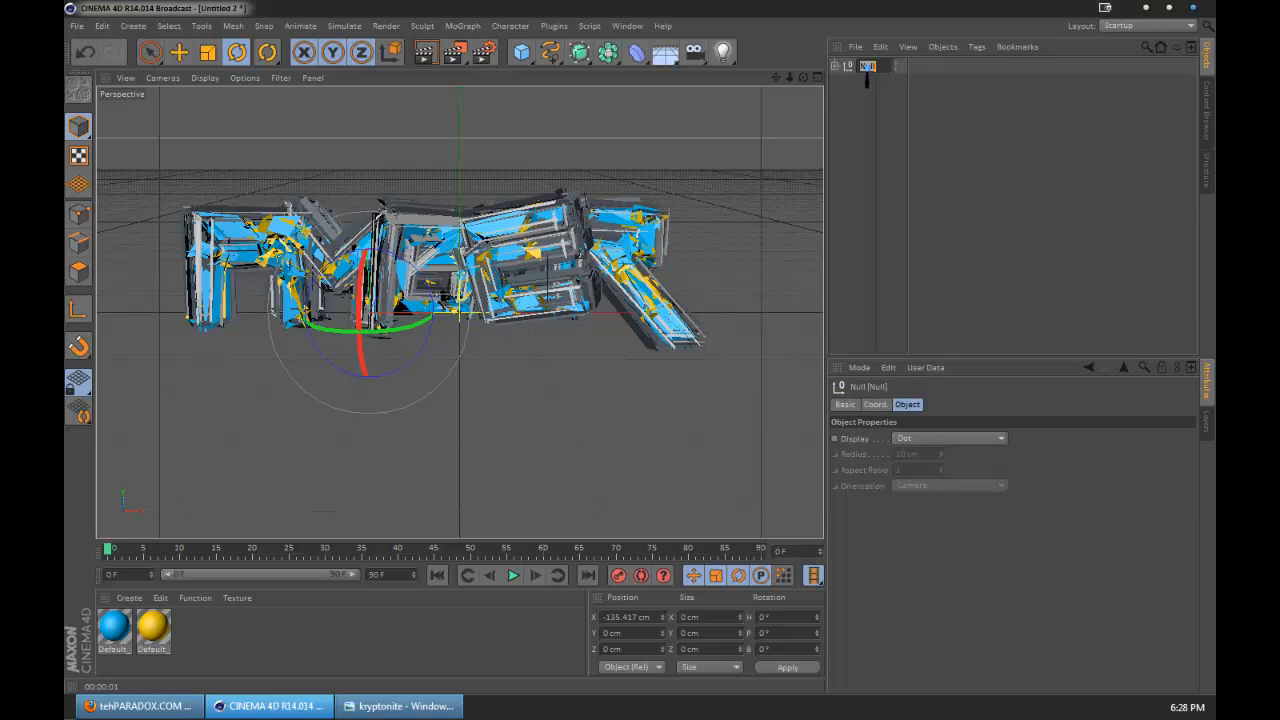
text(TEXT)
key(Return)
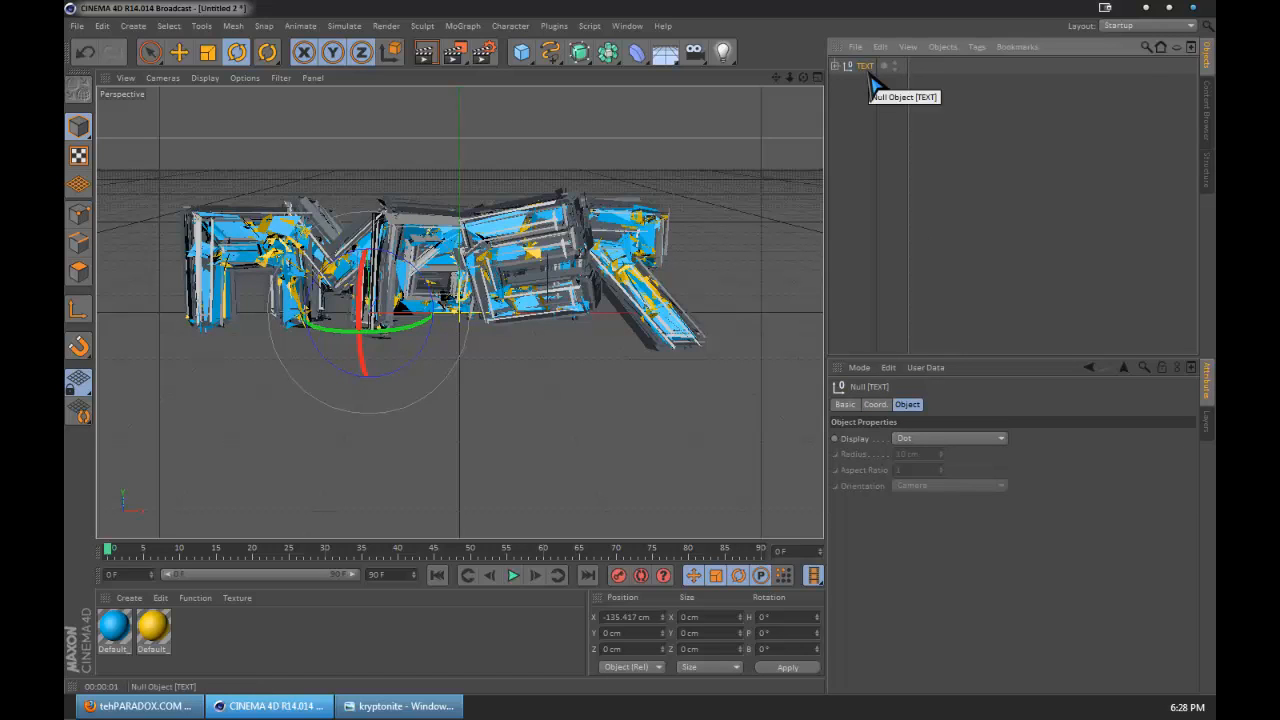
click(855, 120)
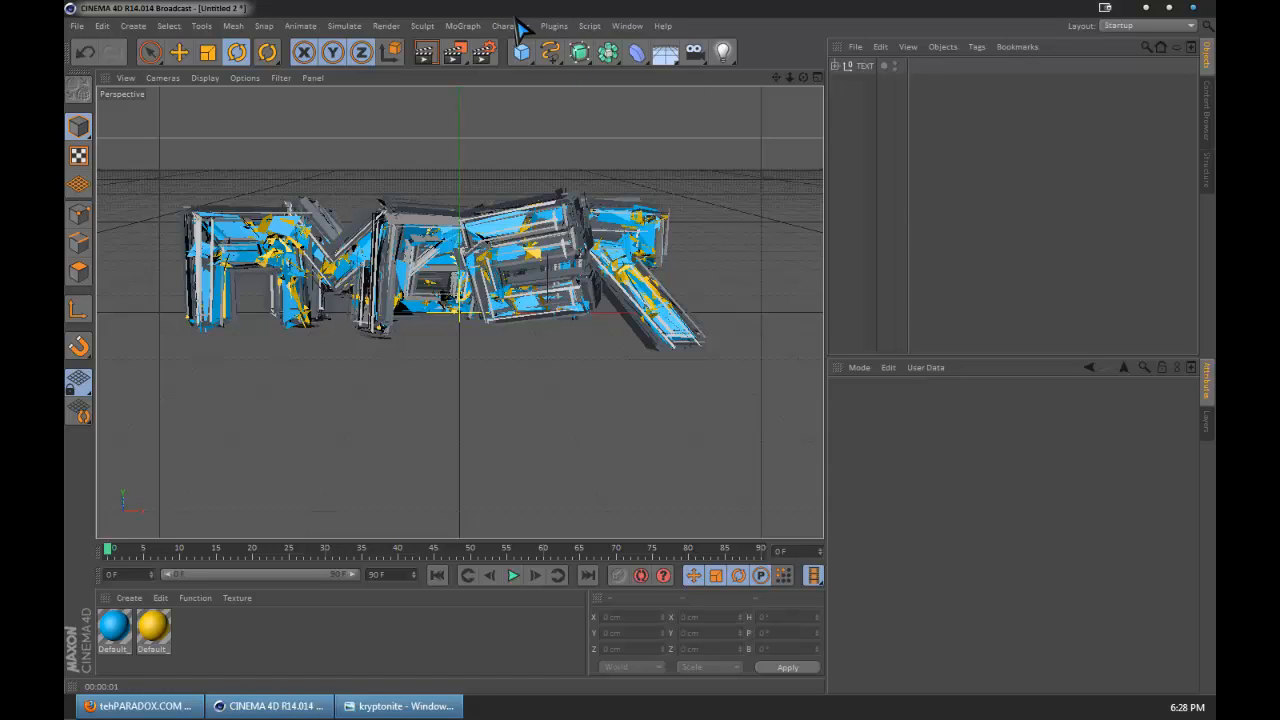
Add a capsule primitive to the scene.
click(462, 28)
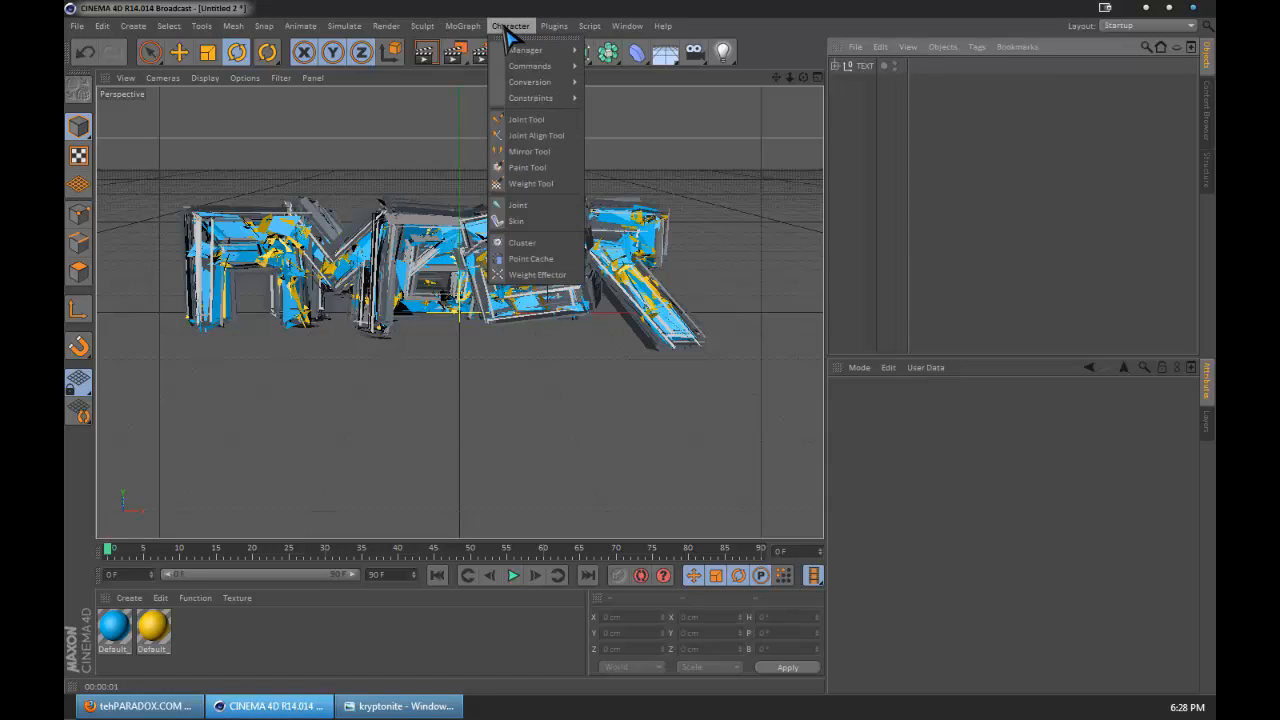
click(545, 8)
click(540, 50)
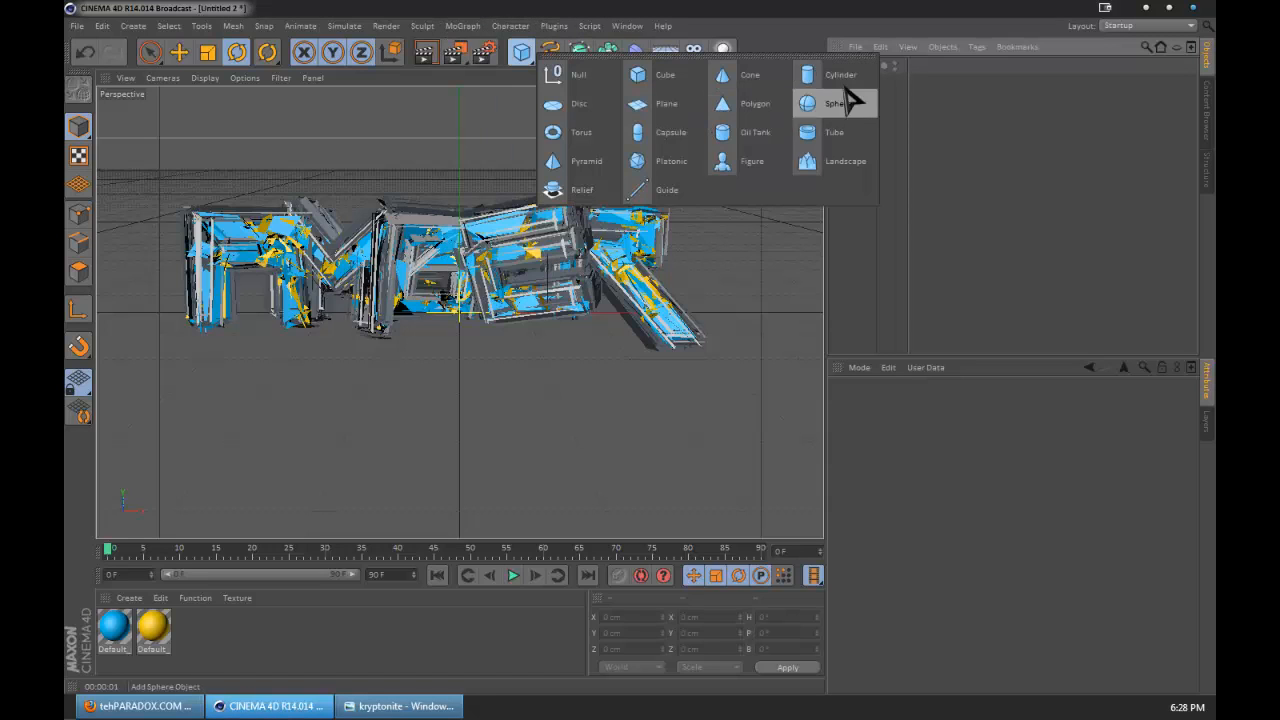
click(674, 139)
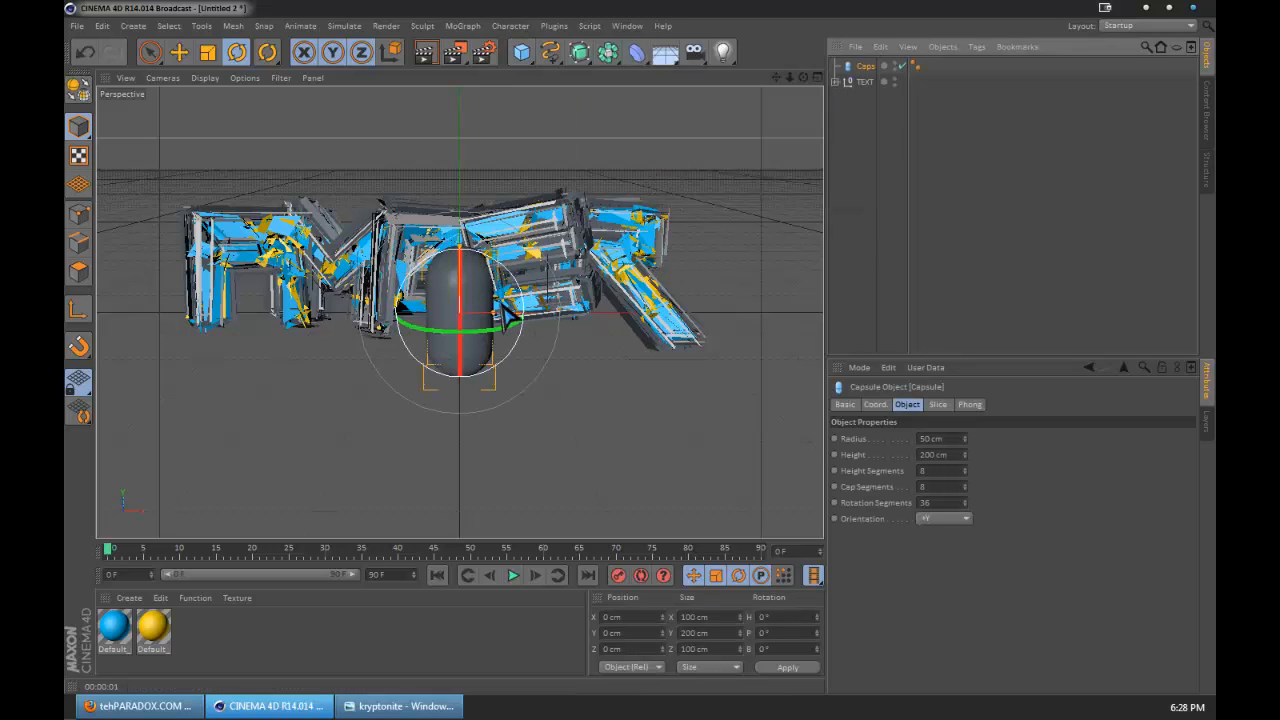
Set the capsule's radius to 13 cm, with 1 height segment, 1 cap segment and 6 rotation segments.
click(935, 438)
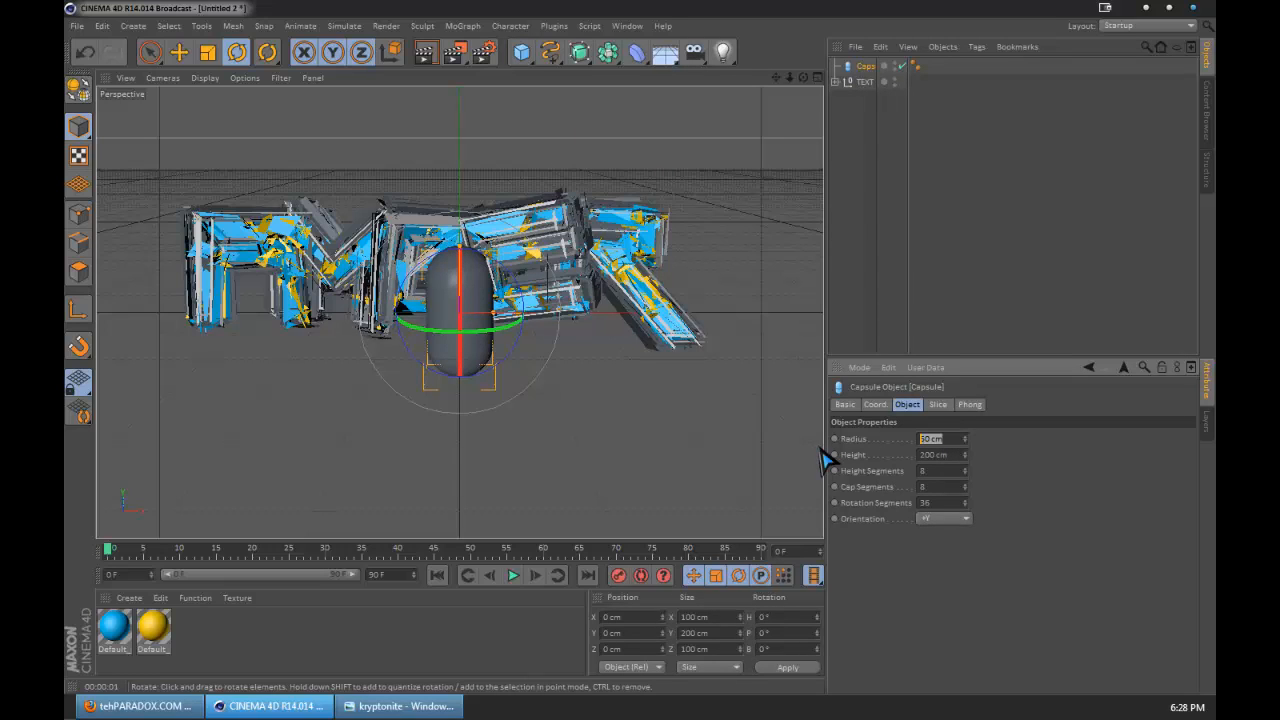
text(15)
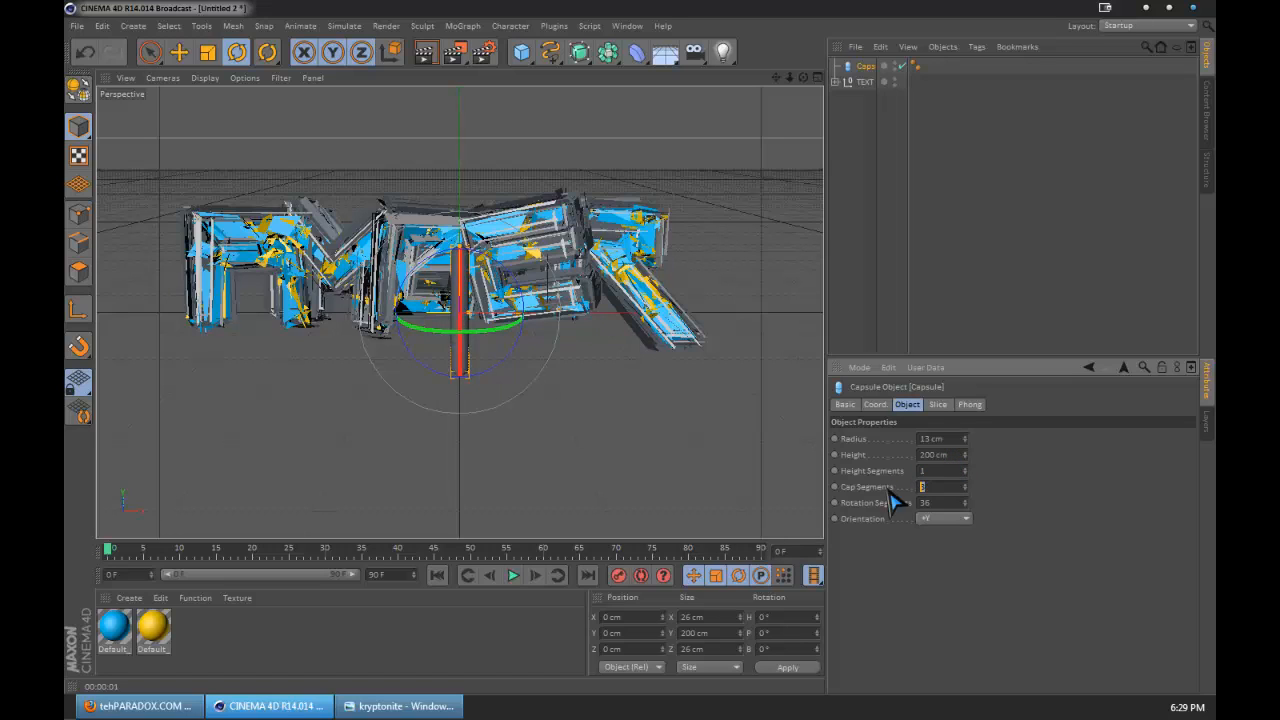
text(1)
text(6)
click(945, 286)
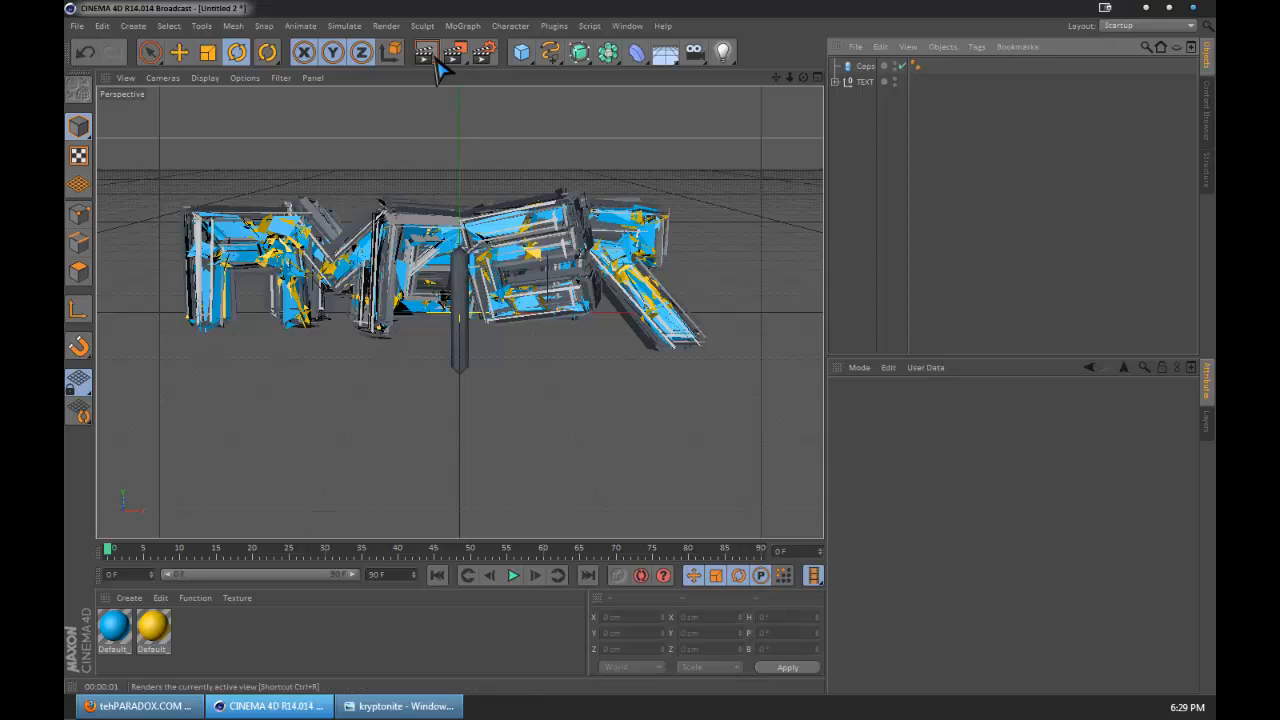
Set the capsule's Phong angle to 0° and render the view to check its faceted shading.
click(866, 66)
click(970, 404)
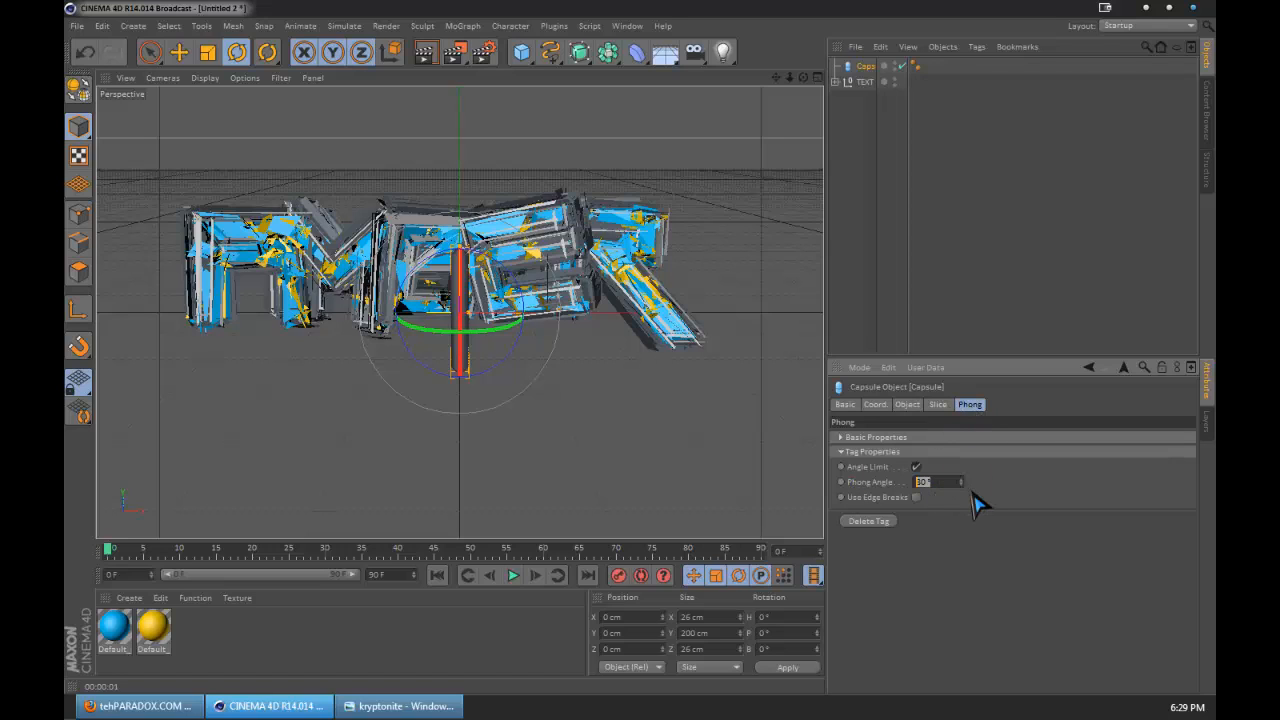
text(0)
key(Return)
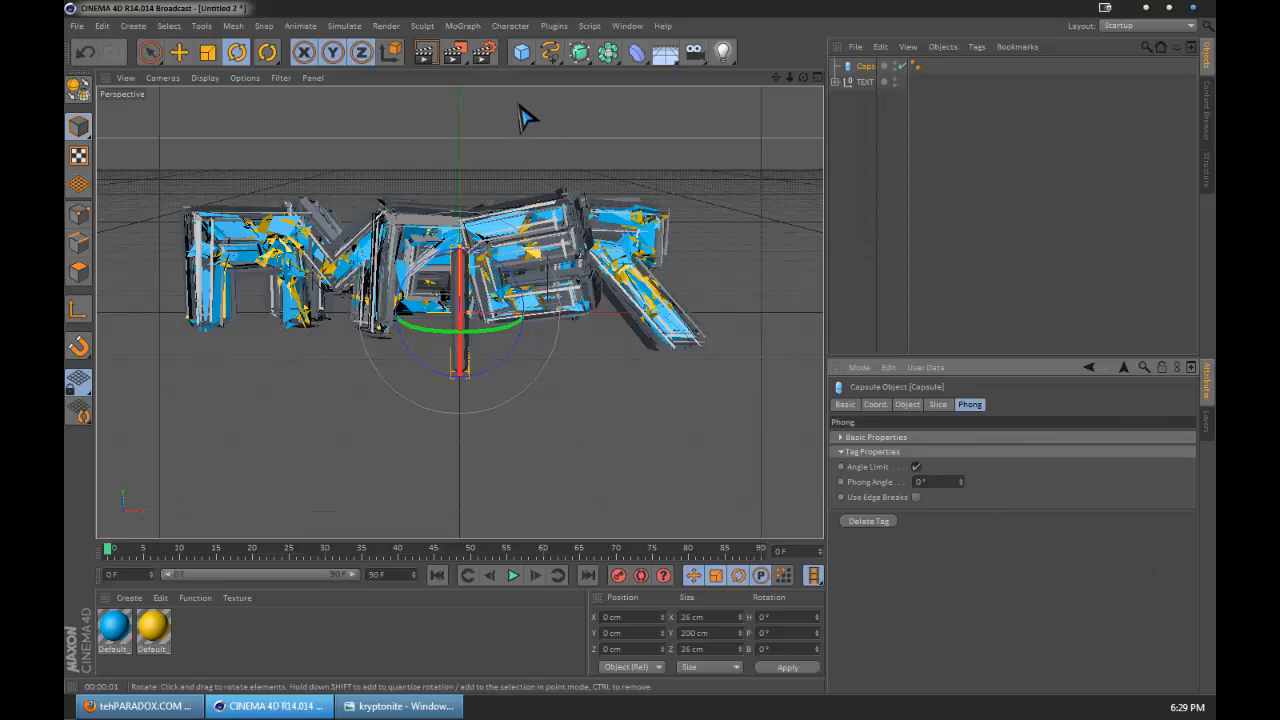
click(424, 53)
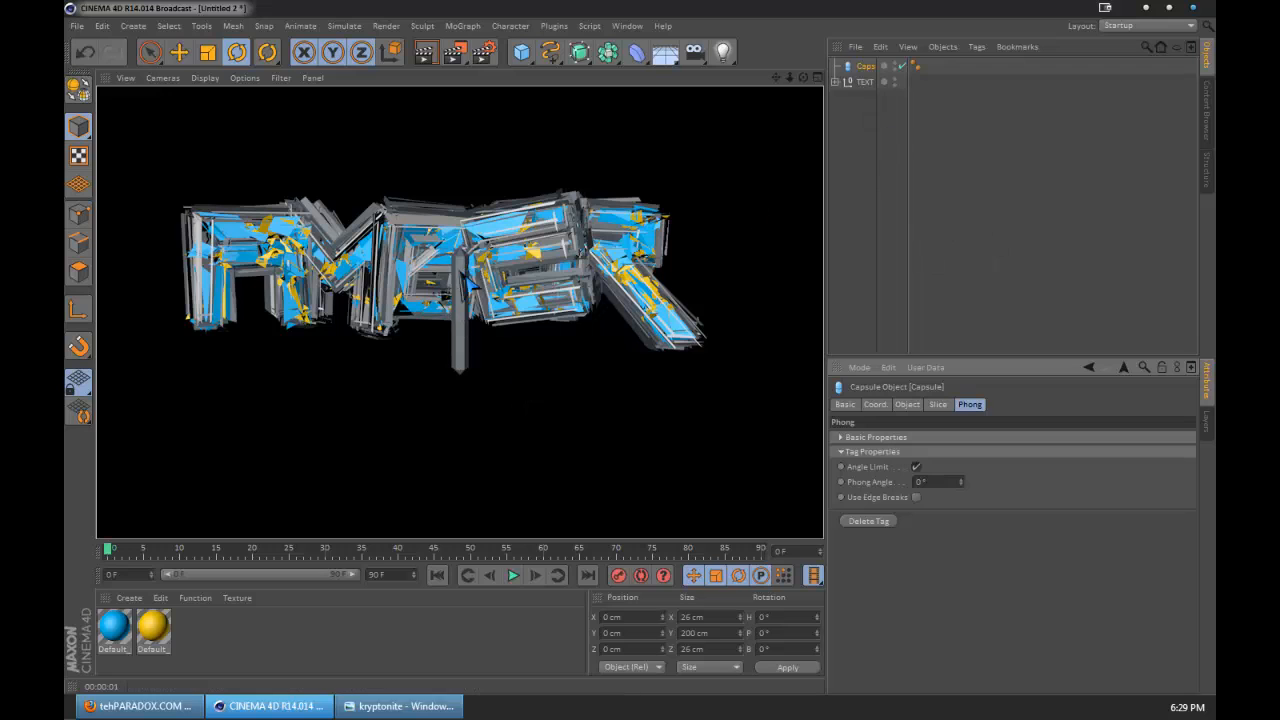
click(872, 67)
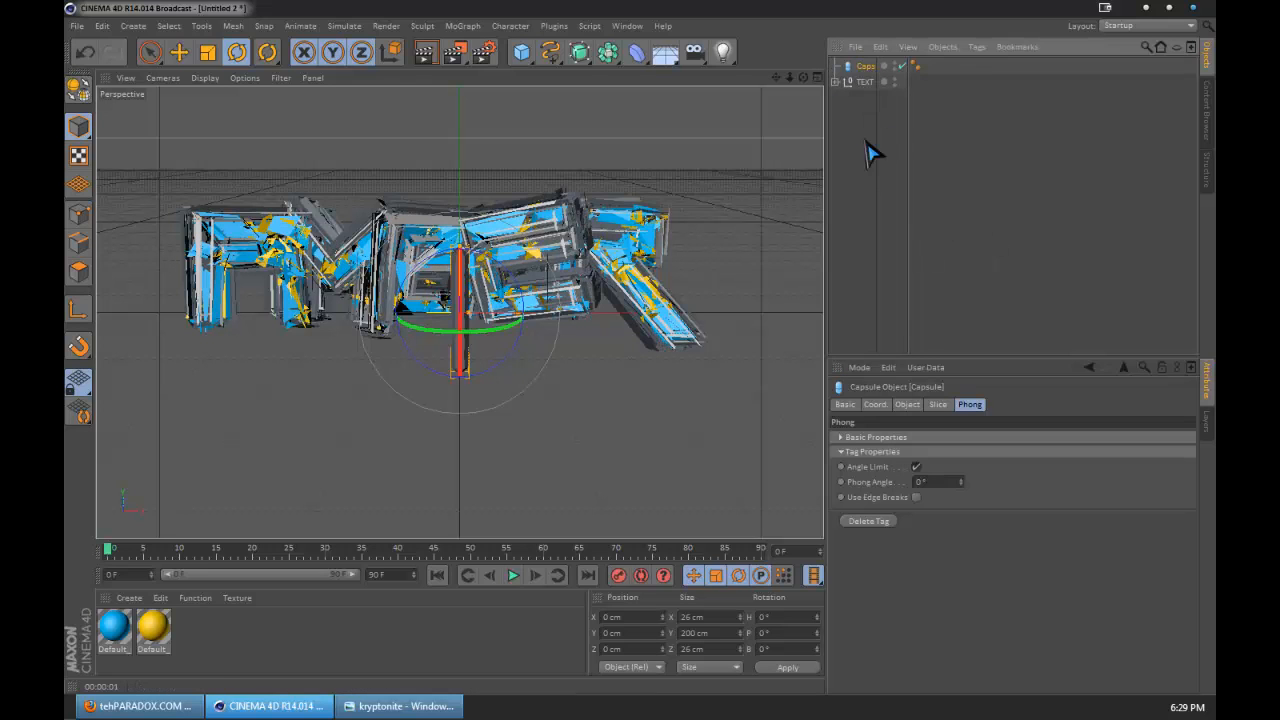
click(855, 405)
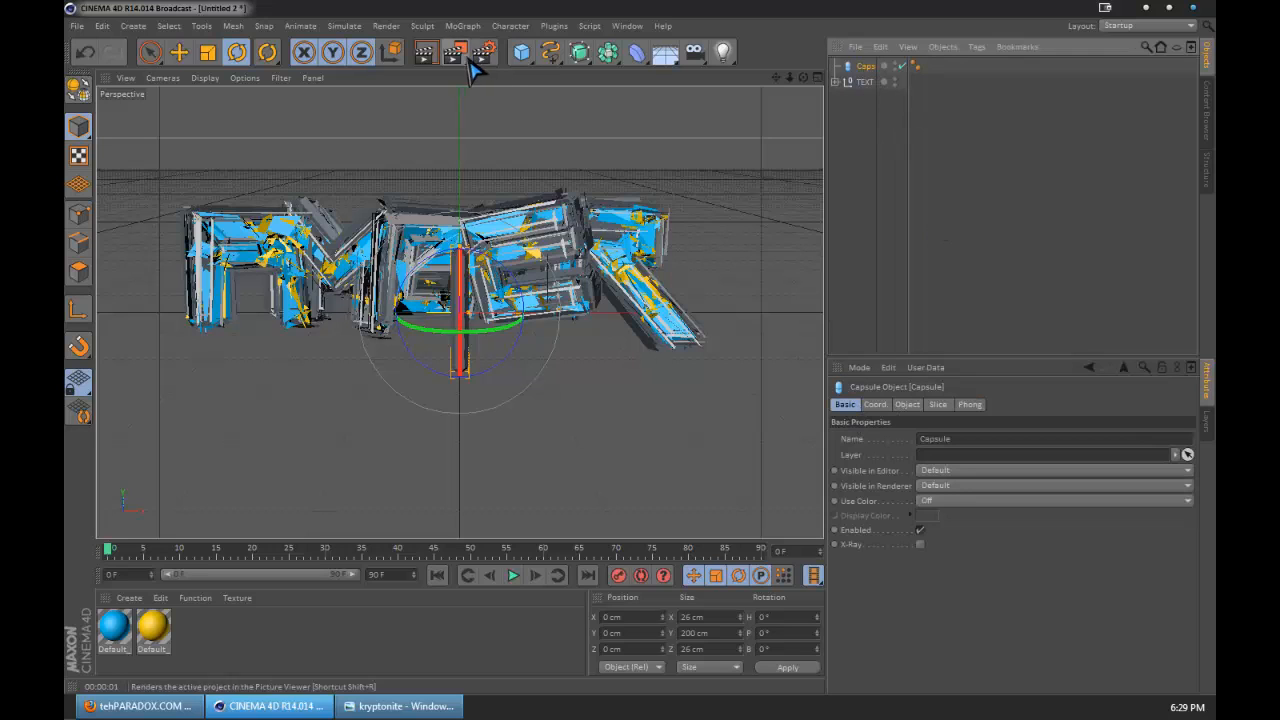
Add a sphere with a radius of 50 cm, 25 segments and the Octahedron type.
drag(512, 70, 855, 97)
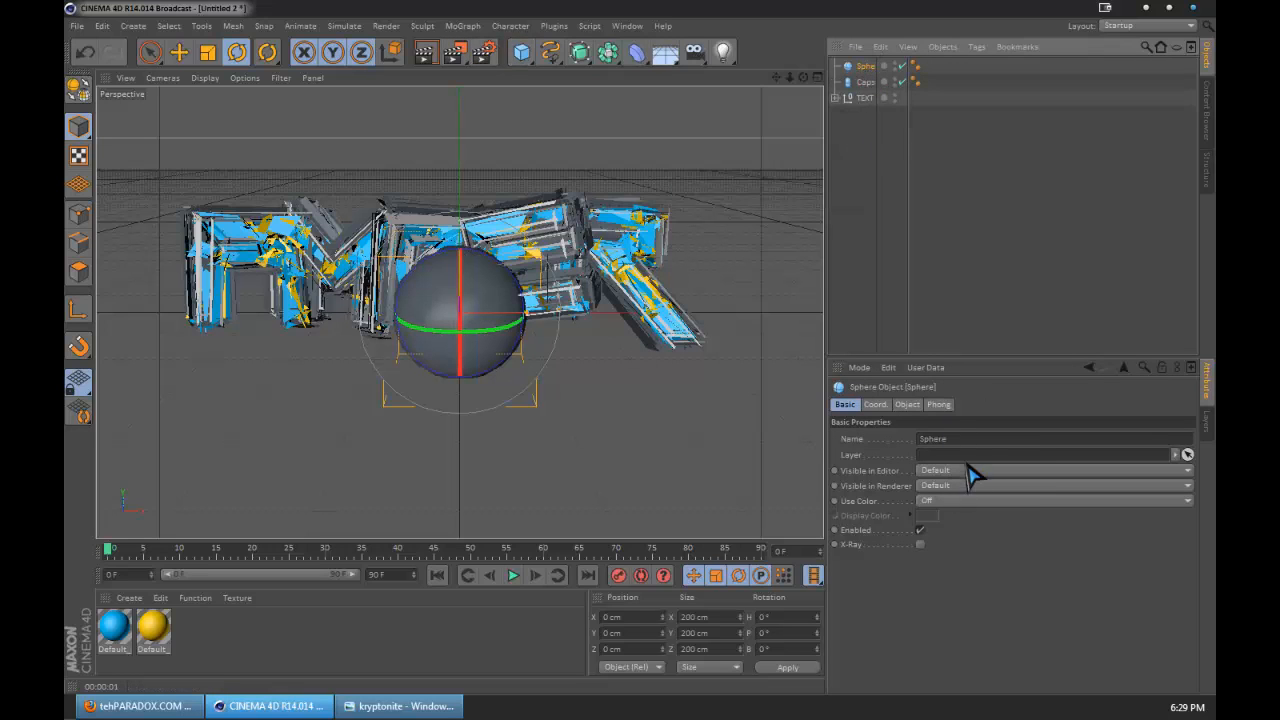
click(909, 405)
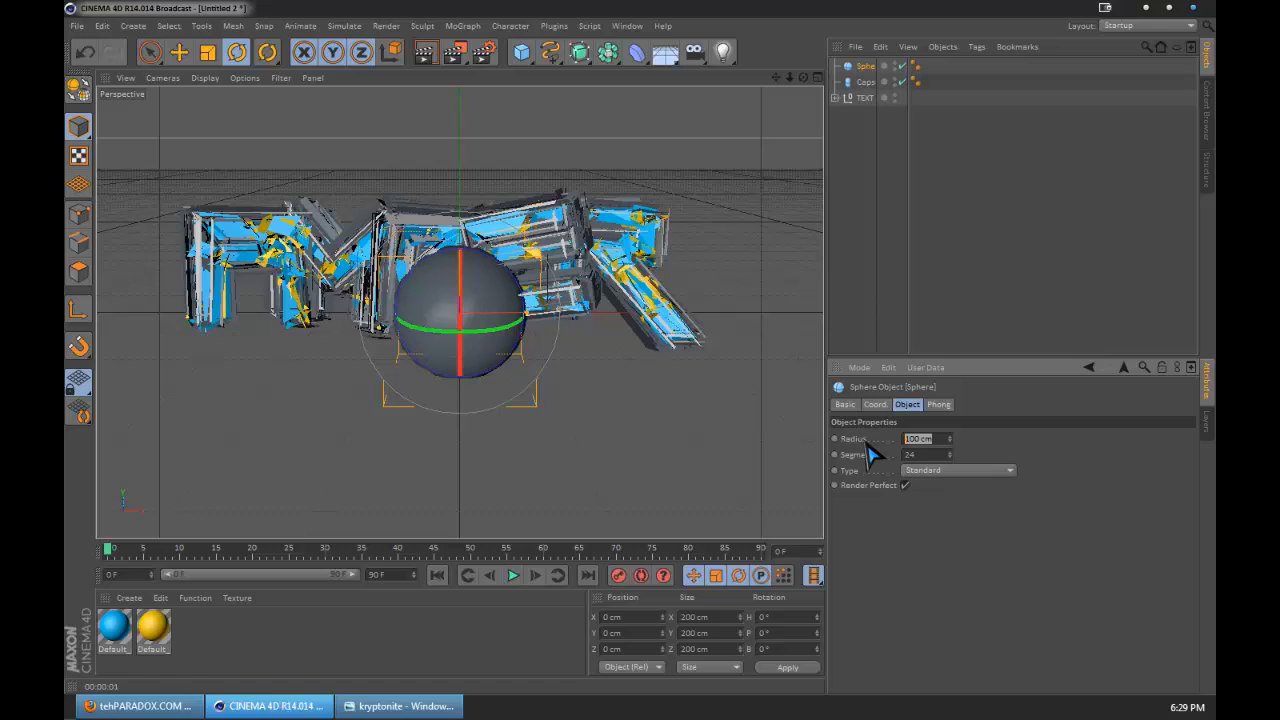
text(0)
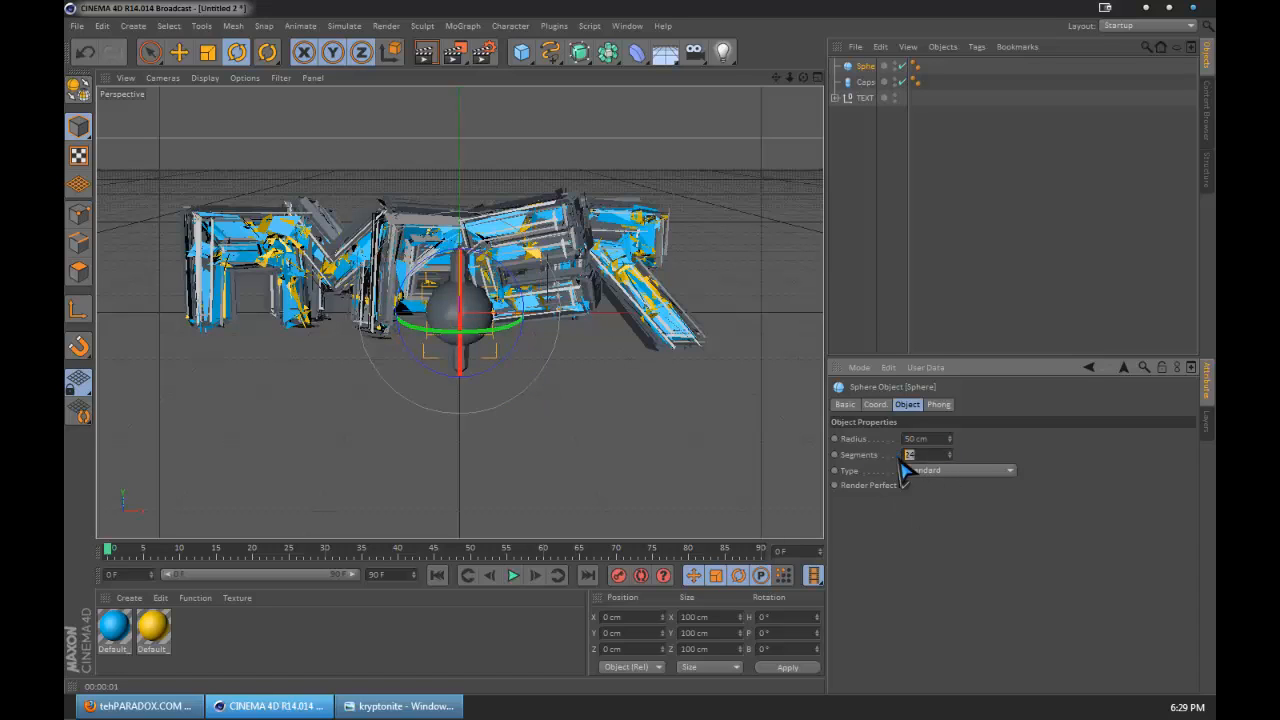
text(25)
click(958, 470)
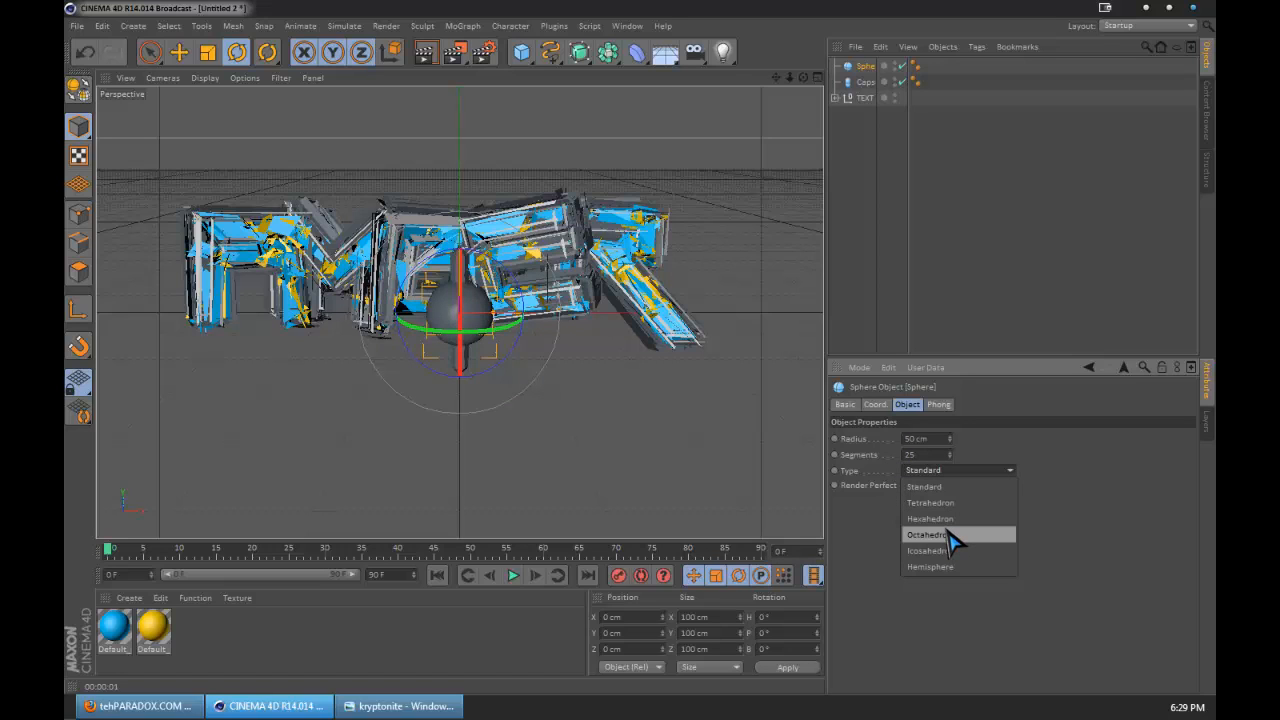
click(948, 536)
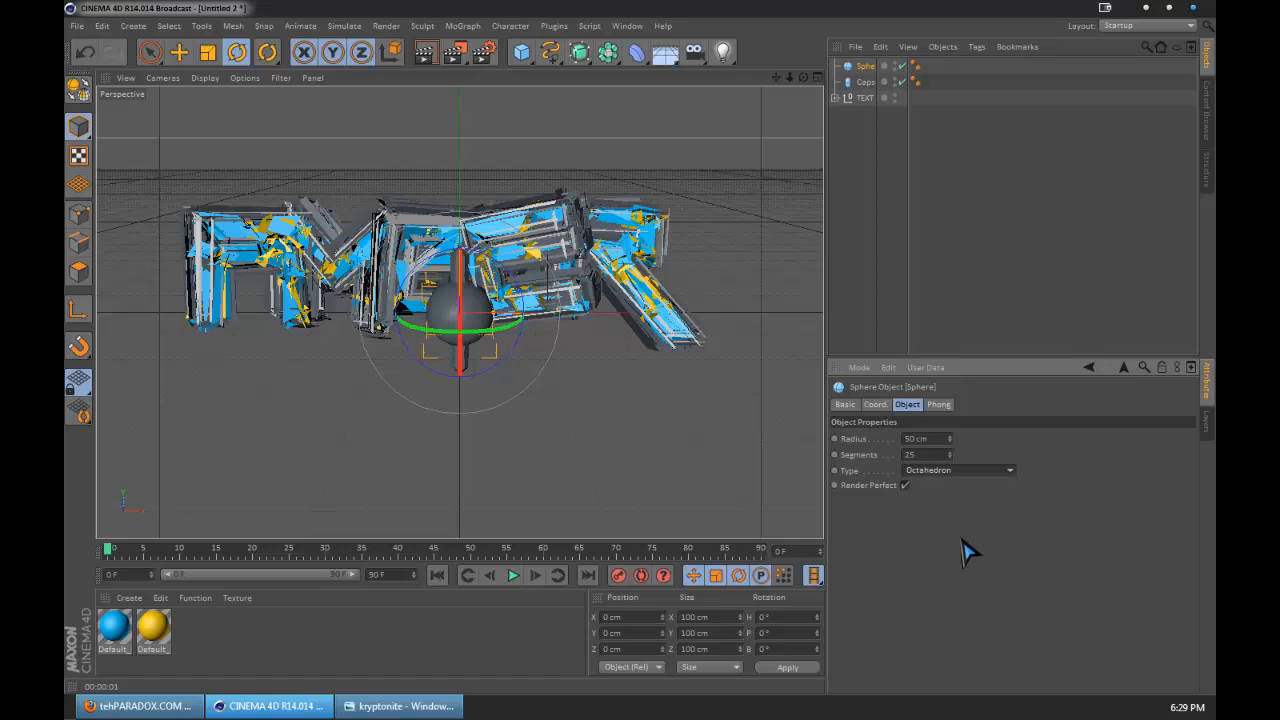
click(926, 454)
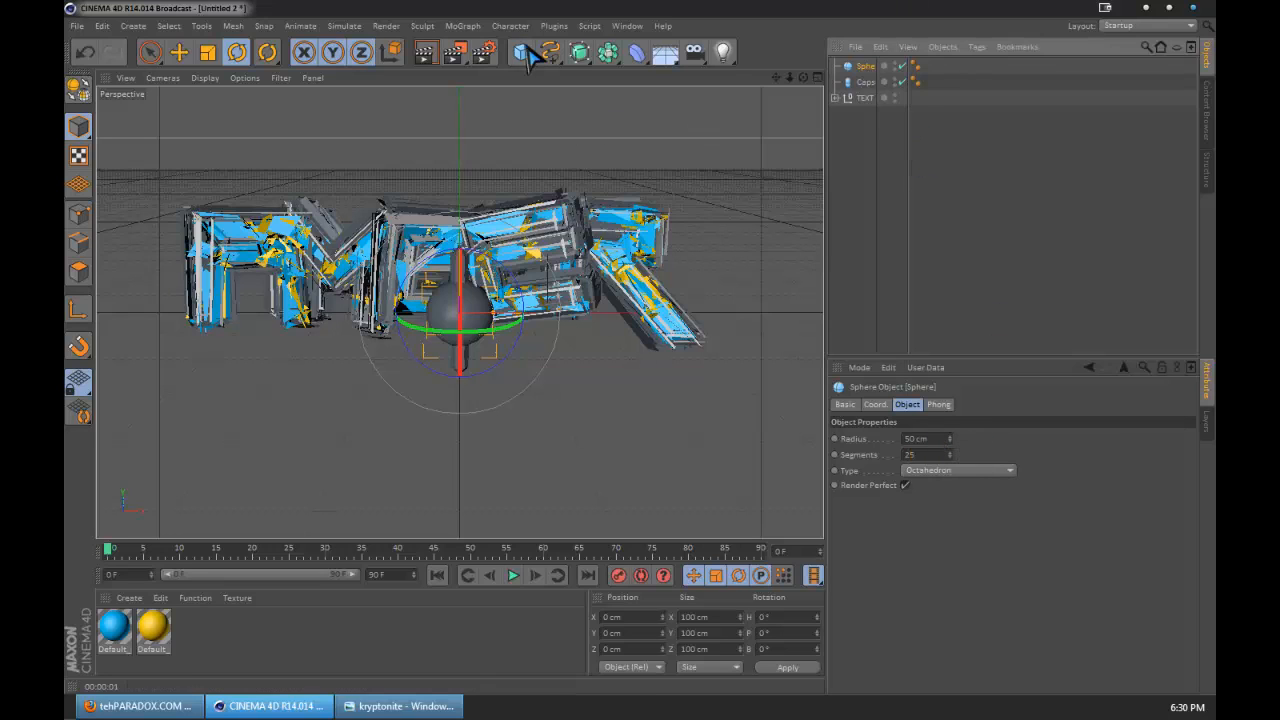
Add a MoGraph Cloner and set its mode to Object.
click(462, 26)
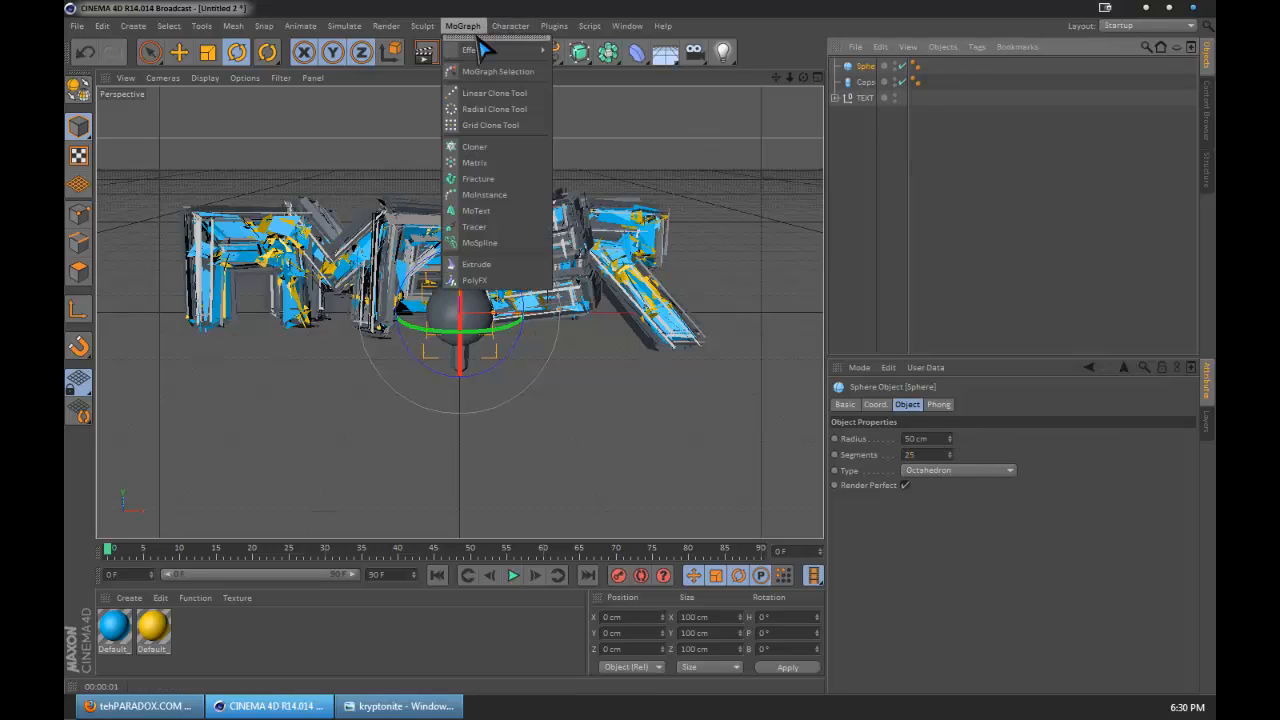
click(500, 147)
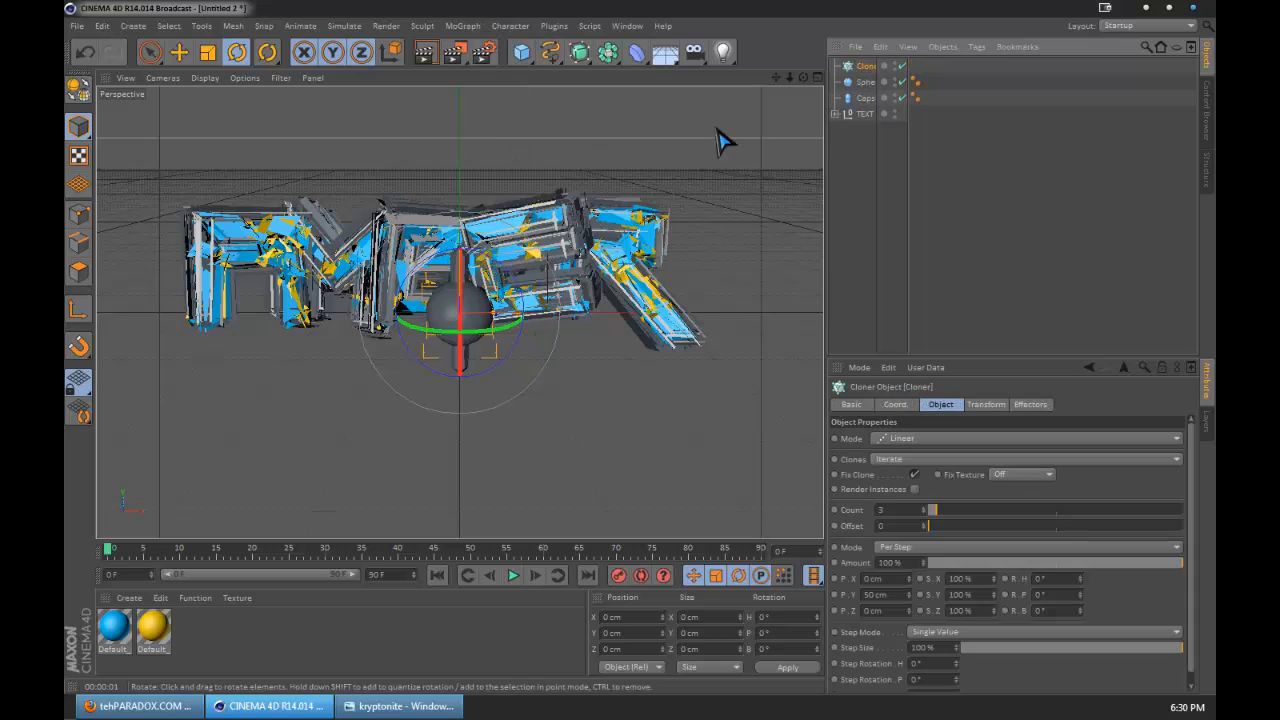
click(982, 440)
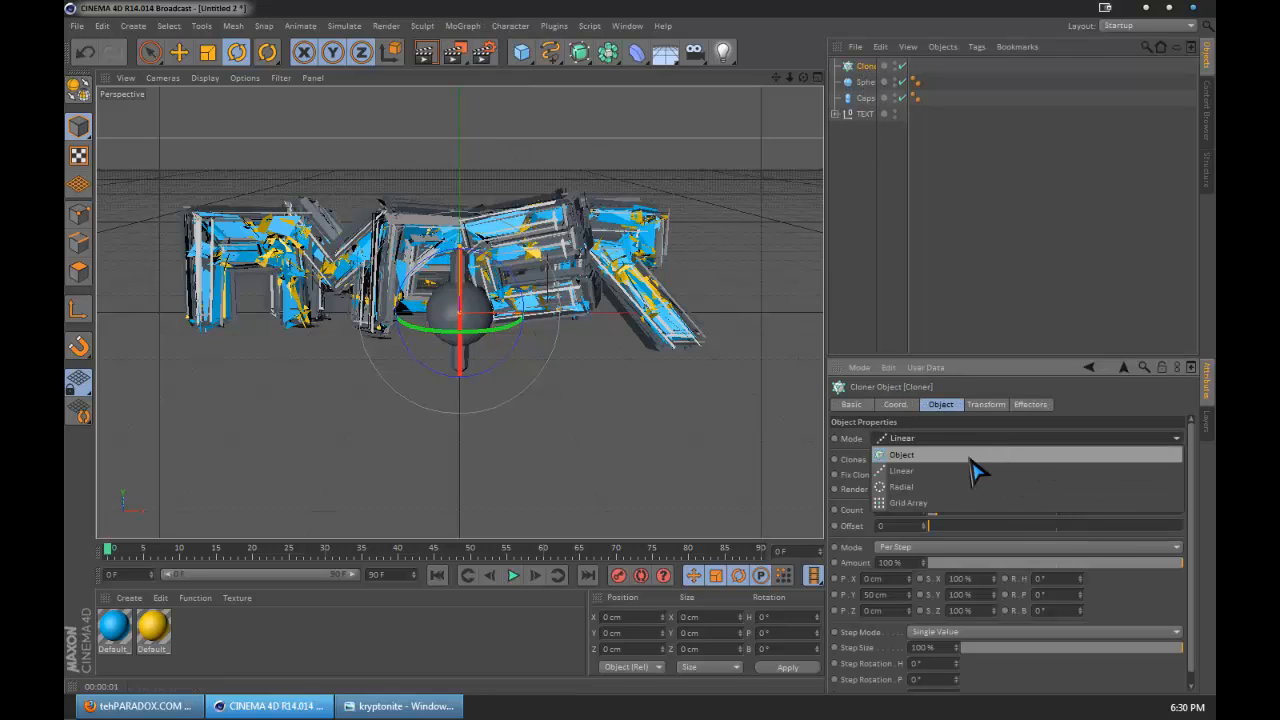
click(971, 470)
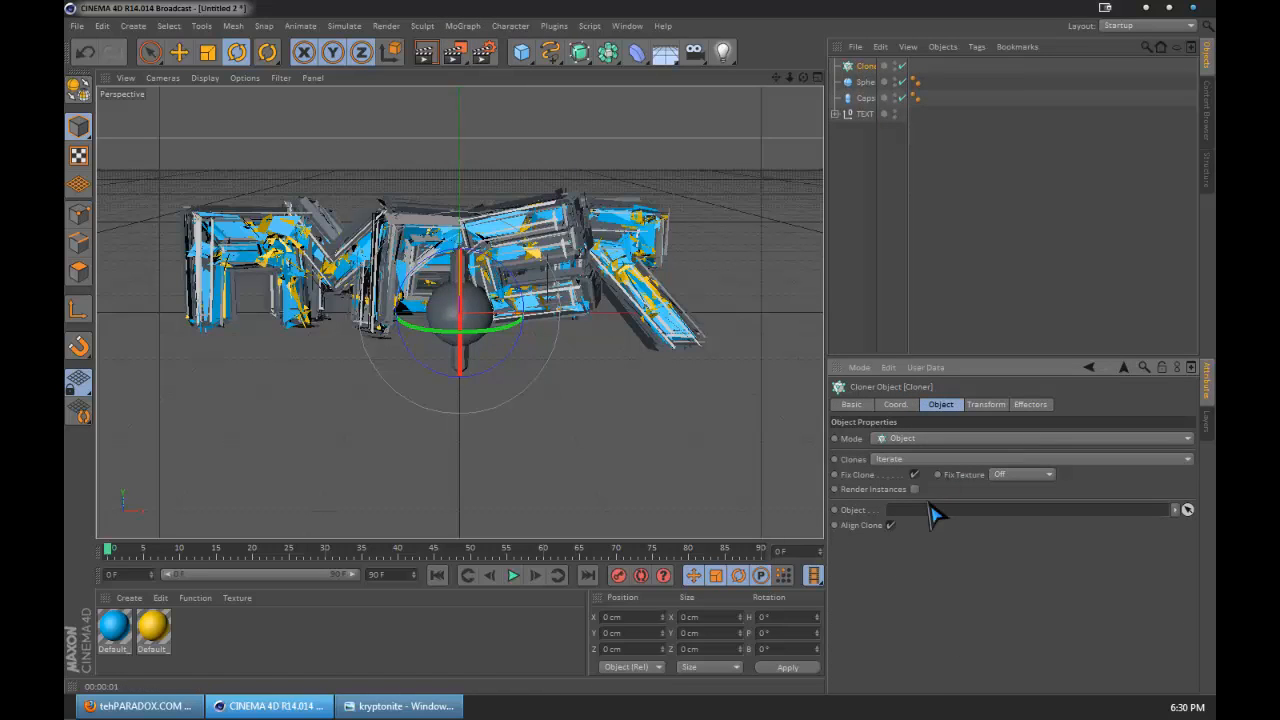
Assign the sphere as the Cloner's target object and set the clones to Random.
click(865, 83)
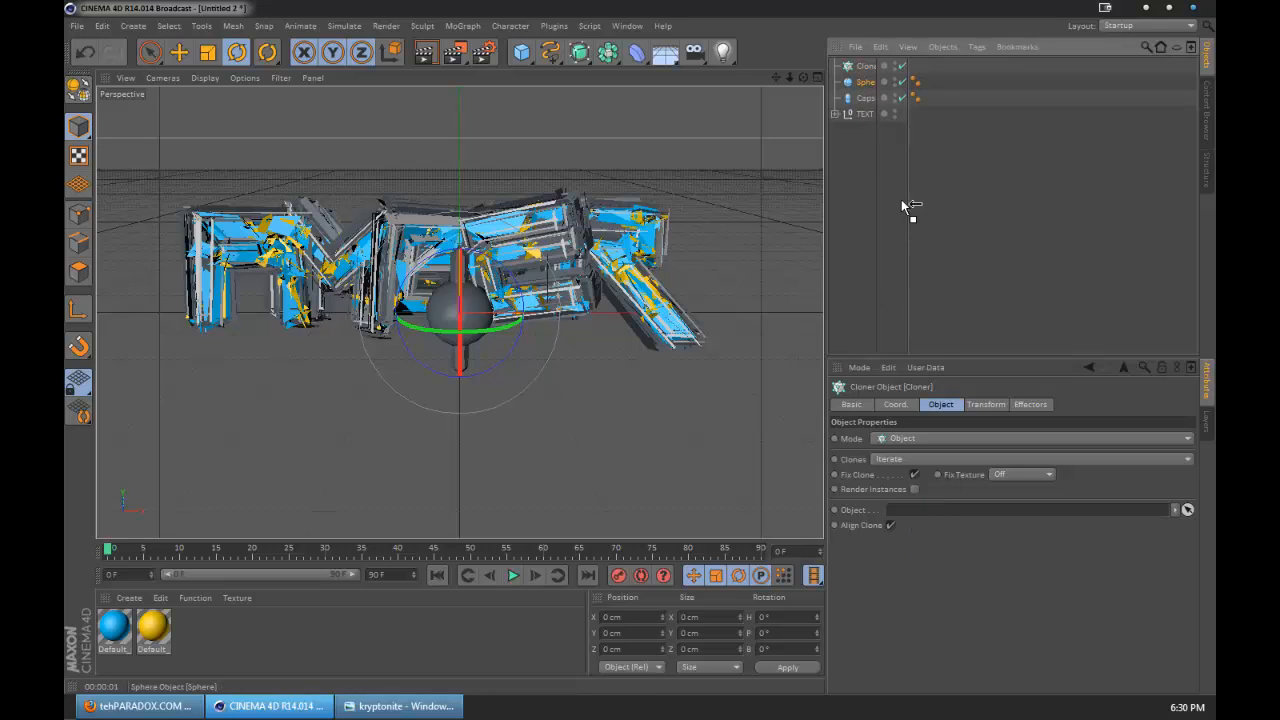
drag(869, 84, 1037, 514)
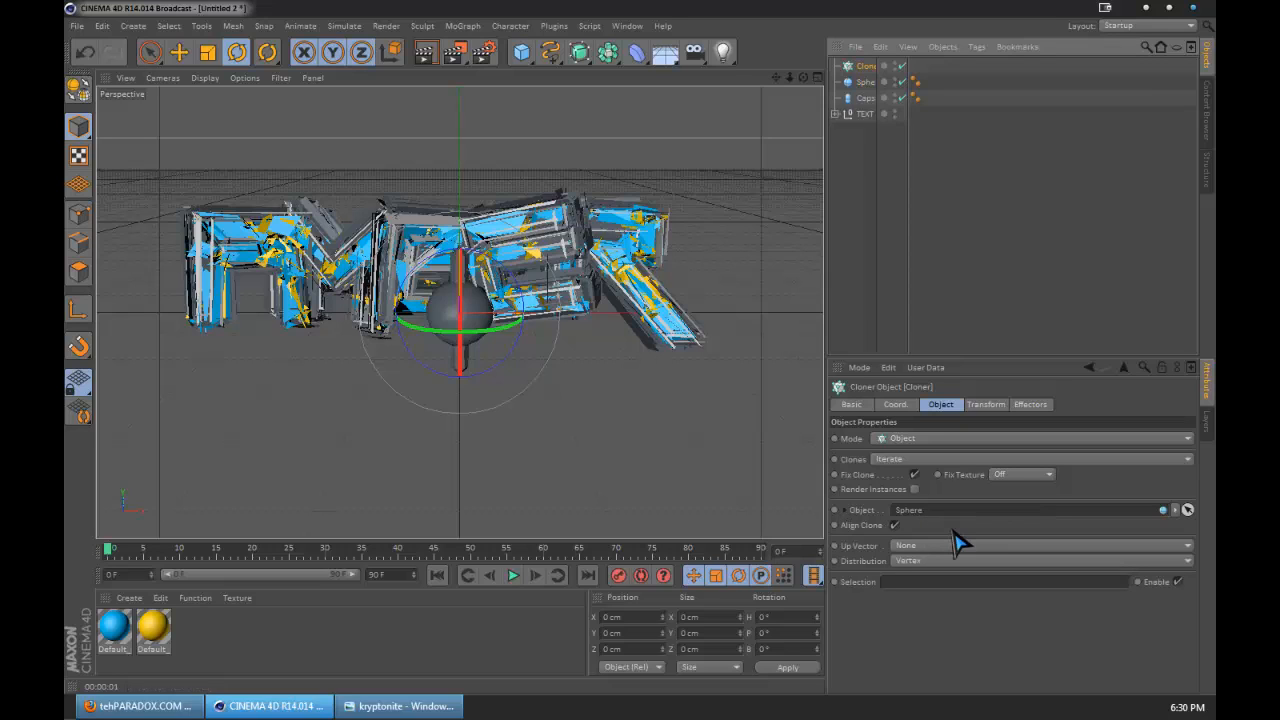
click(945, 462)
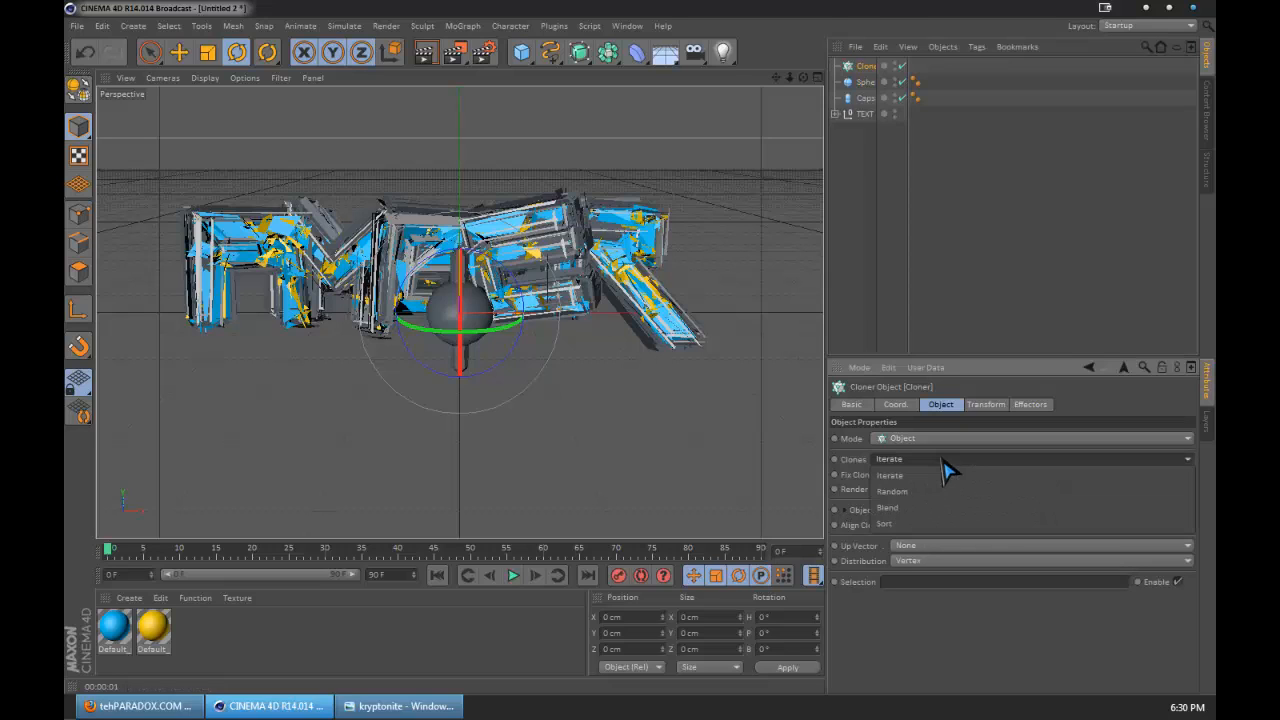
click(943, 495)
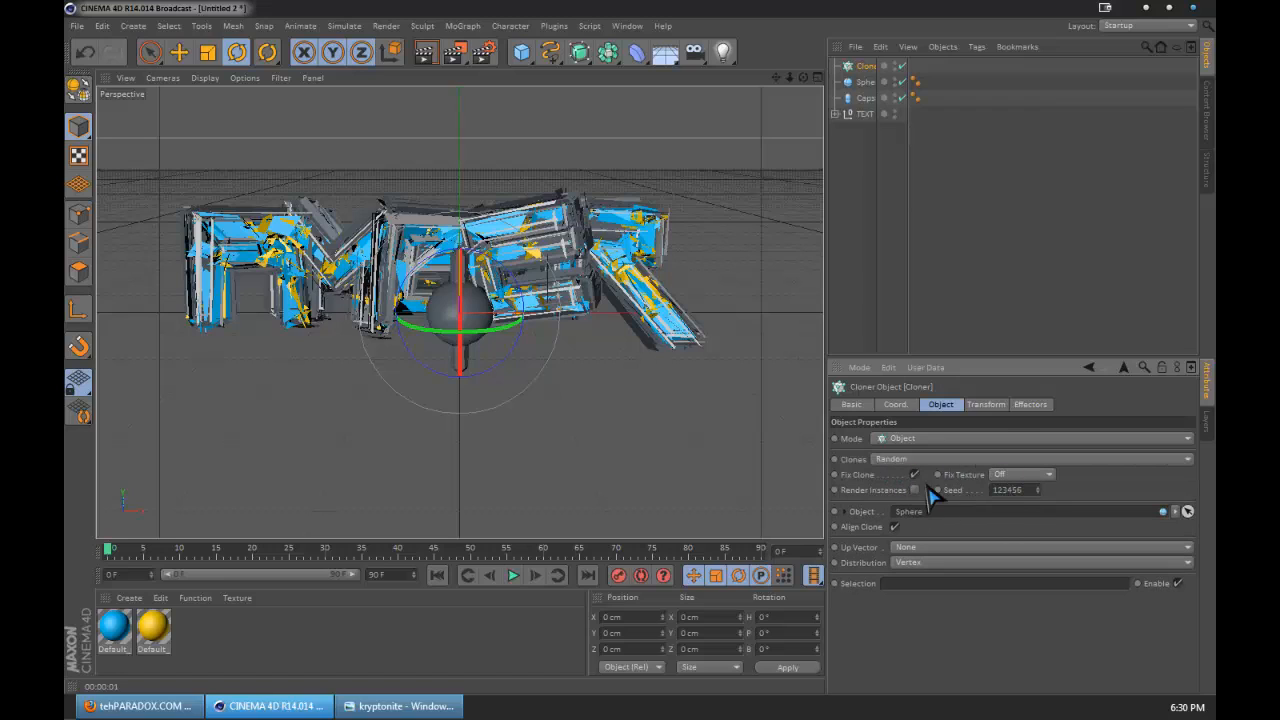
click(990, 405)
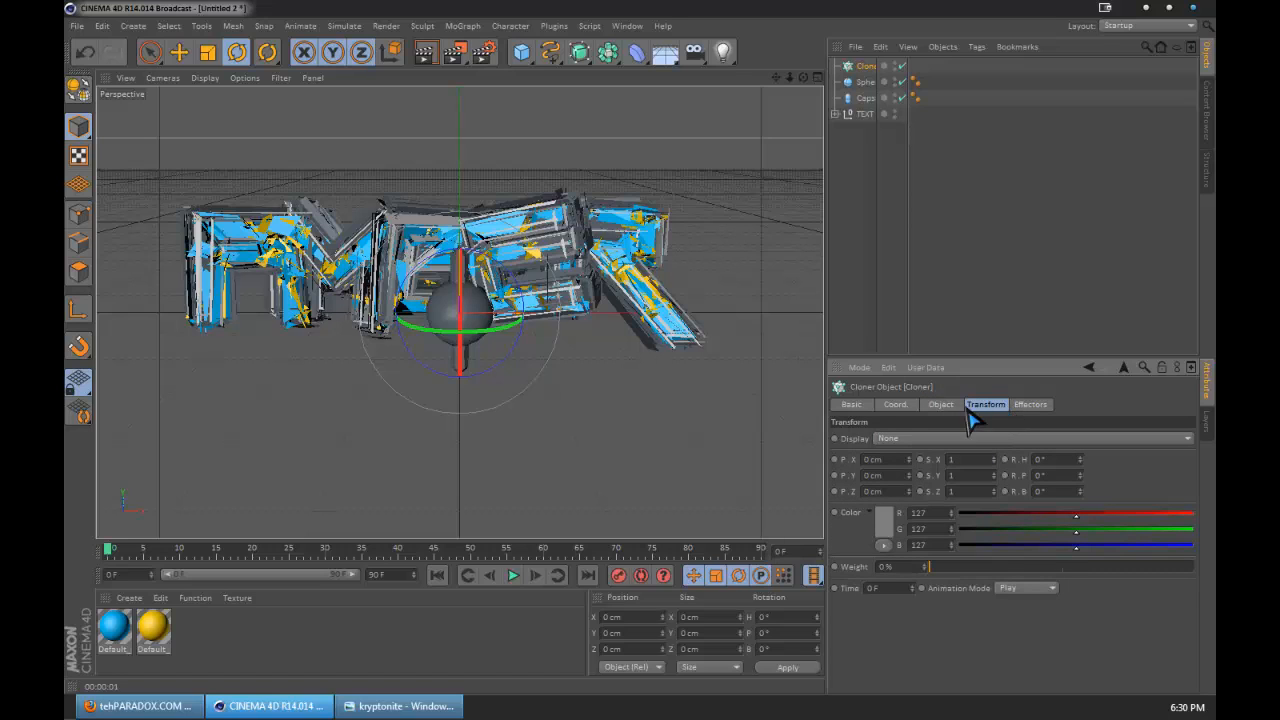
click(937, 406)
click(1030, 407)
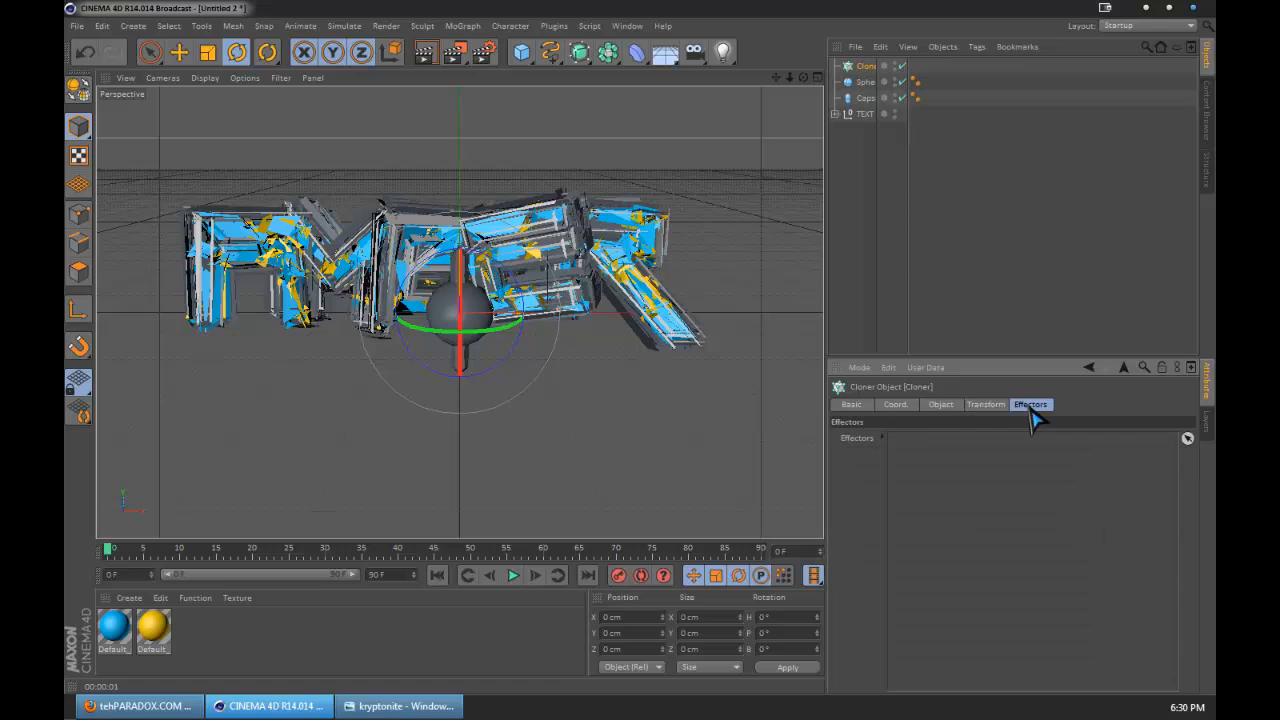
click(945, 406)
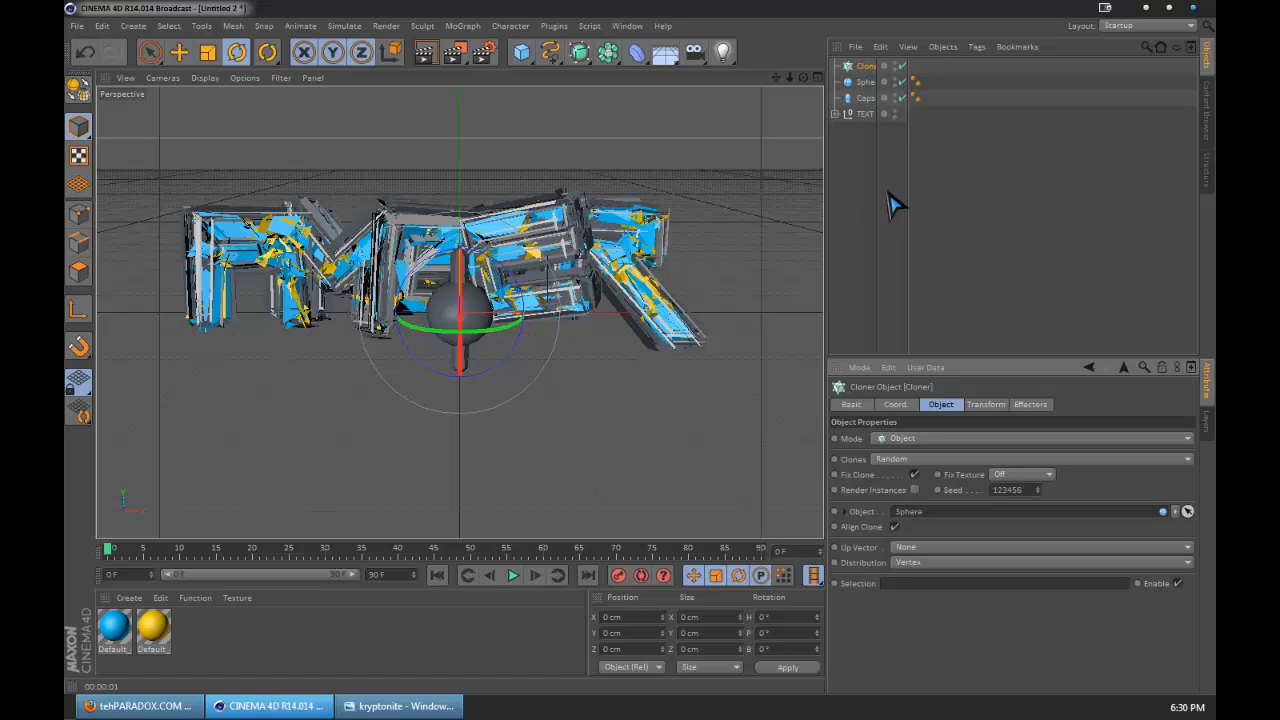
Add a MoGraph Random effector and nest it under the Cloner.
click(463, 26)
mouse_move(505, 50)
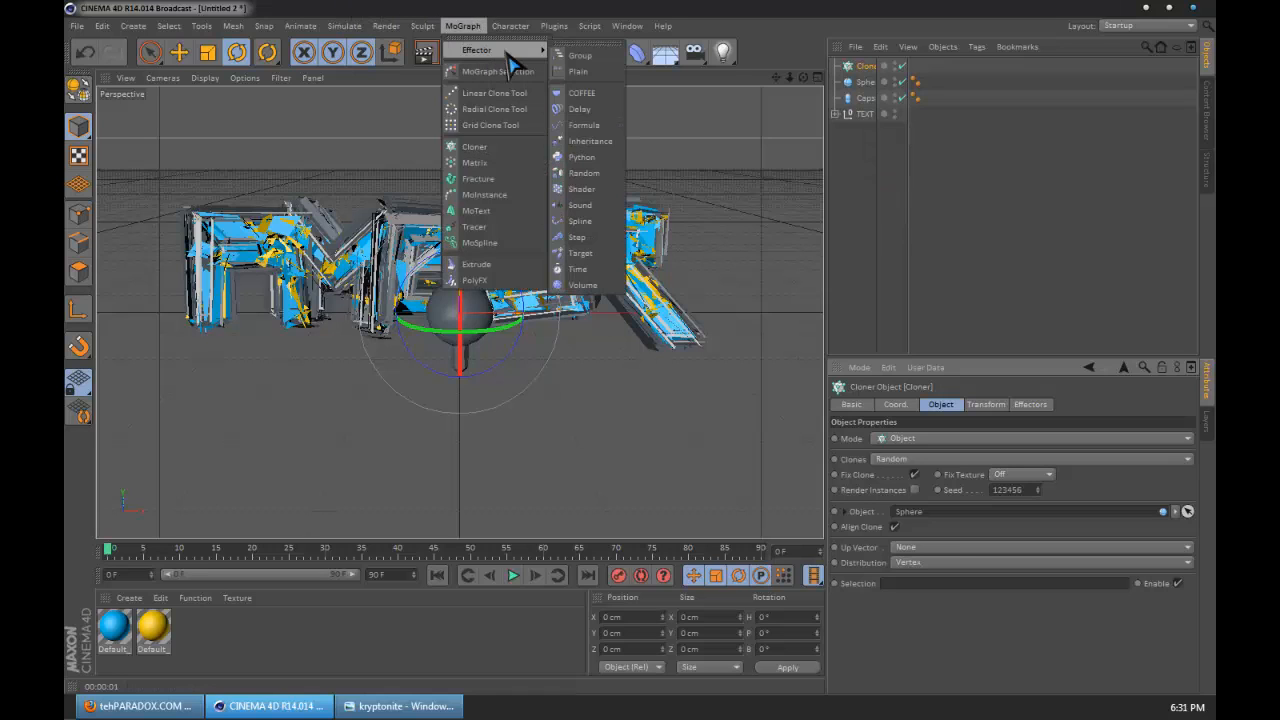
click(590, 177)
click(871, 65)
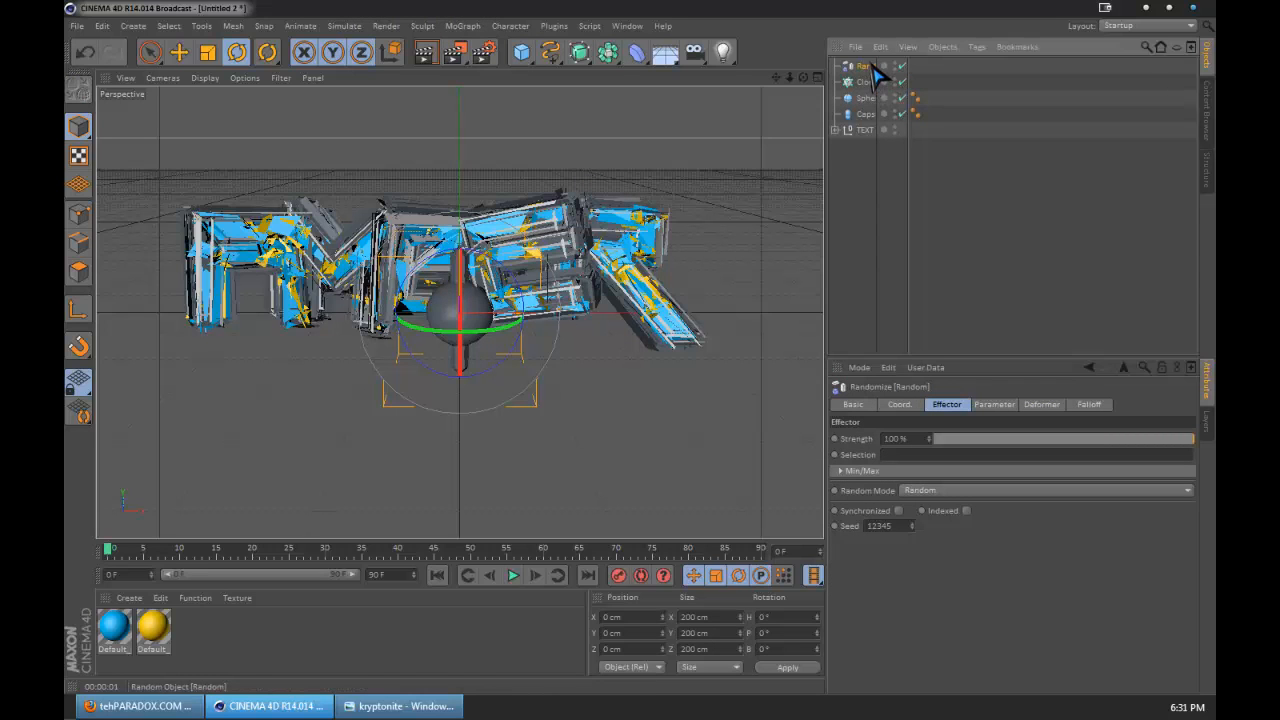
click(866, 66)
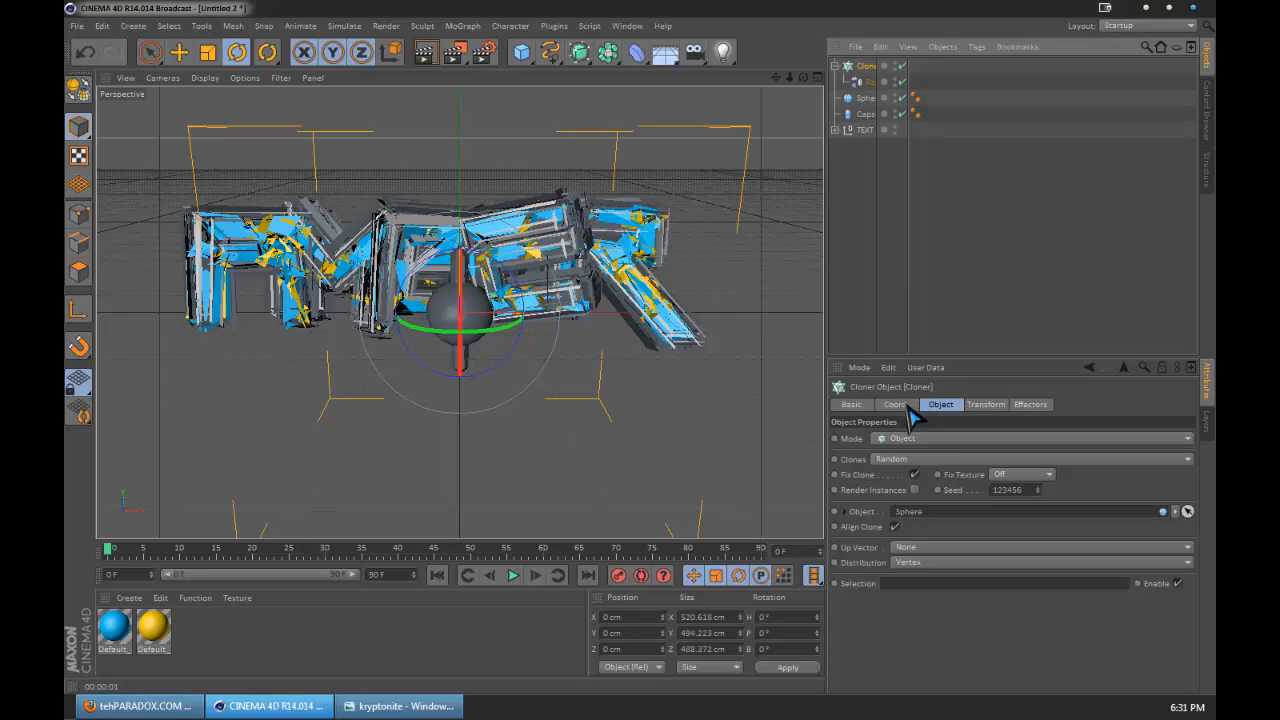
Assign the capsule as the Cloner's Selection.
click(1120, 588)
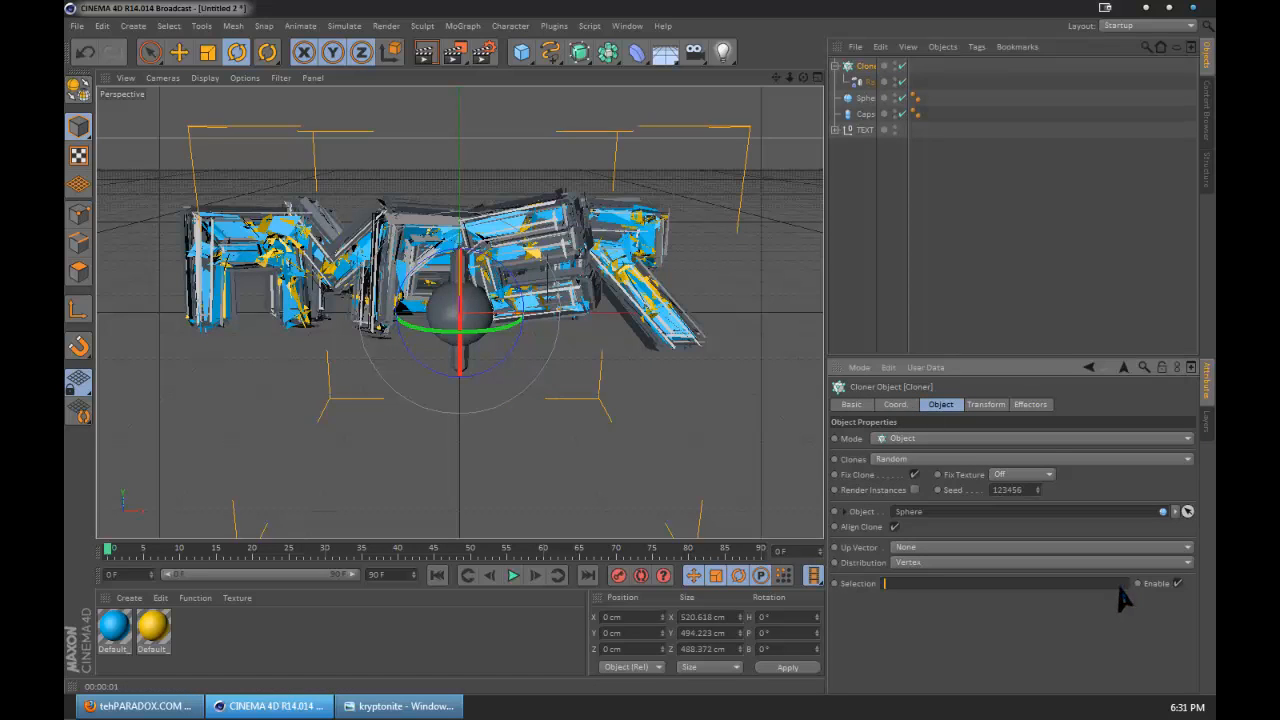
drag(868, 116, 955, 588)
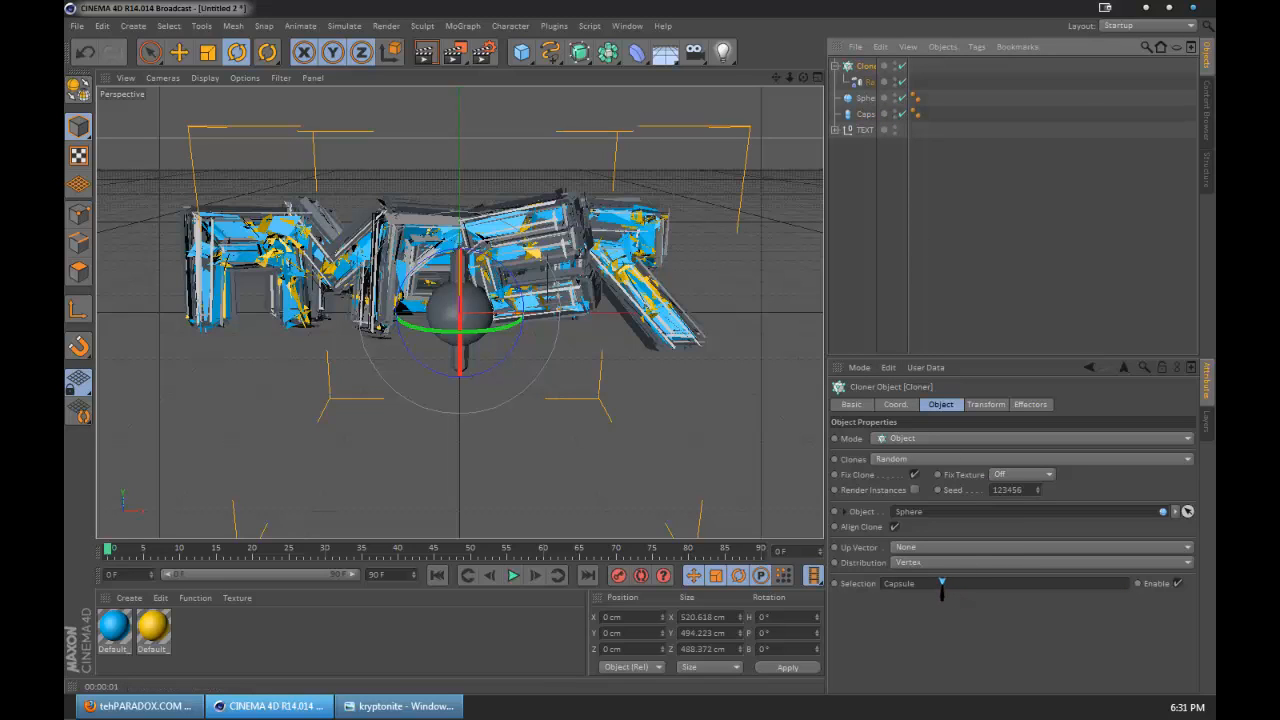
click(980, 410)
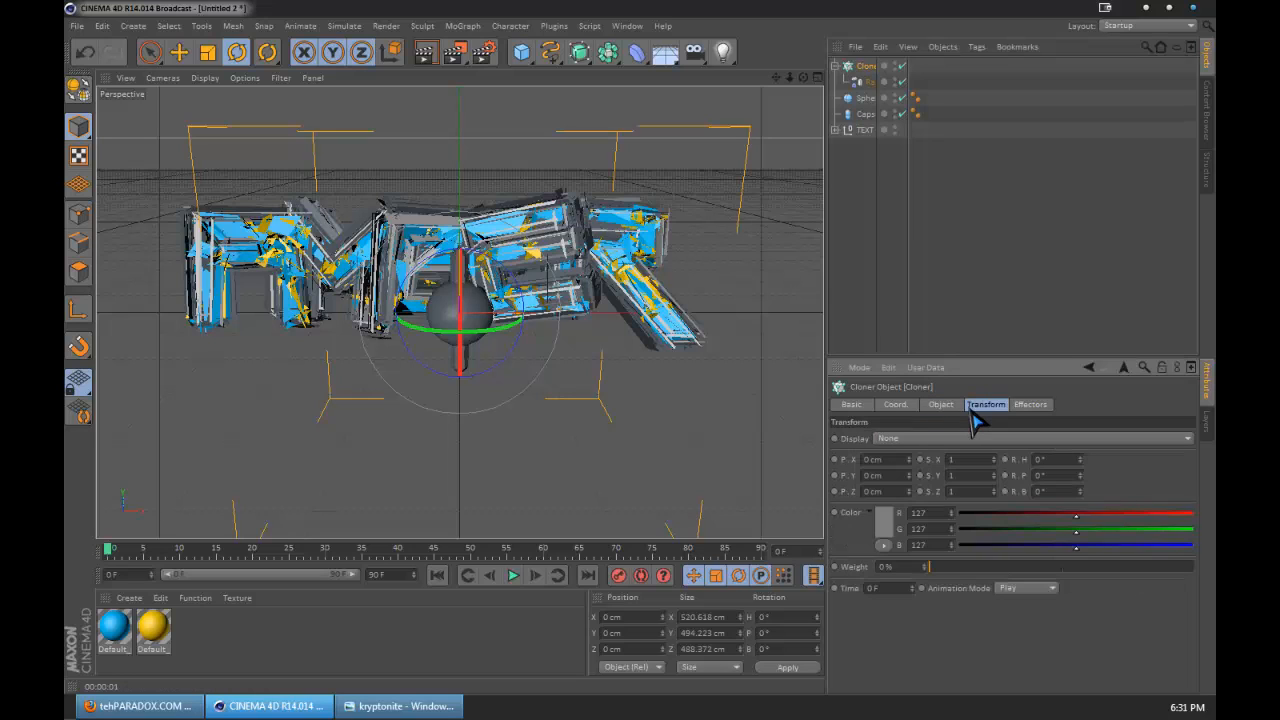
click(895, 405)
click(851, 405)
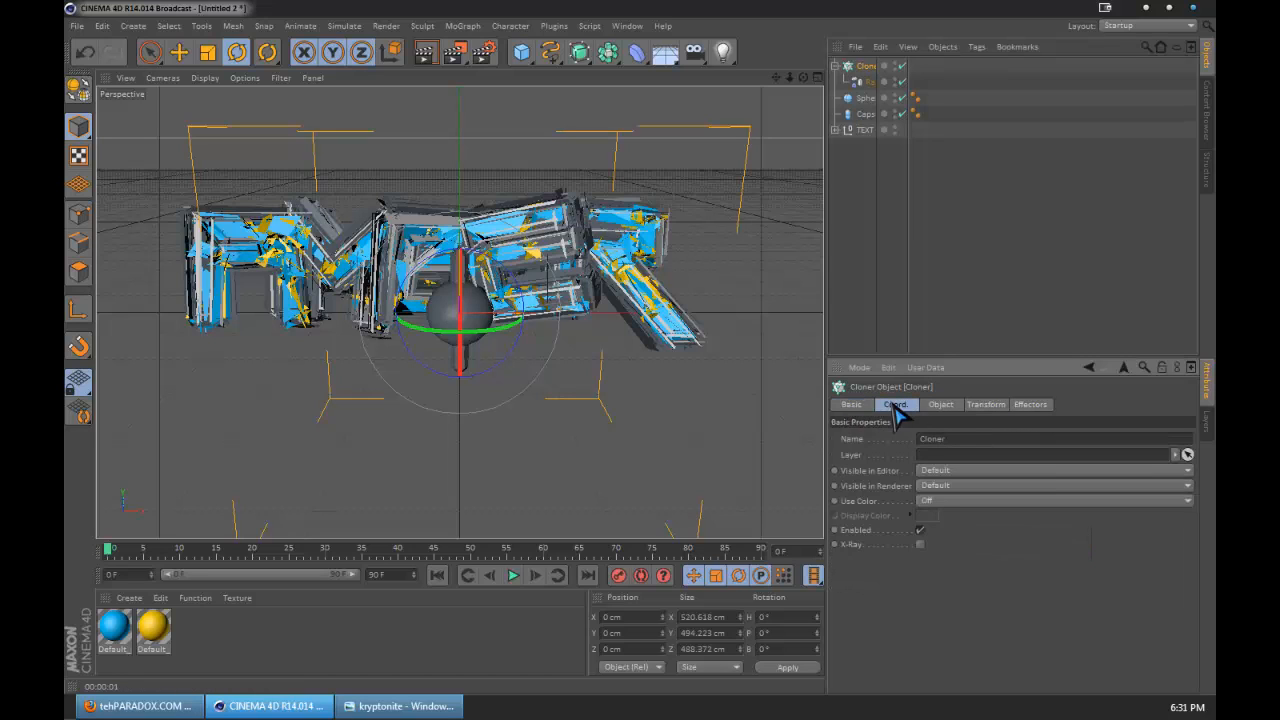
click(895, 405)
click(940, 406)
click(976, 408)
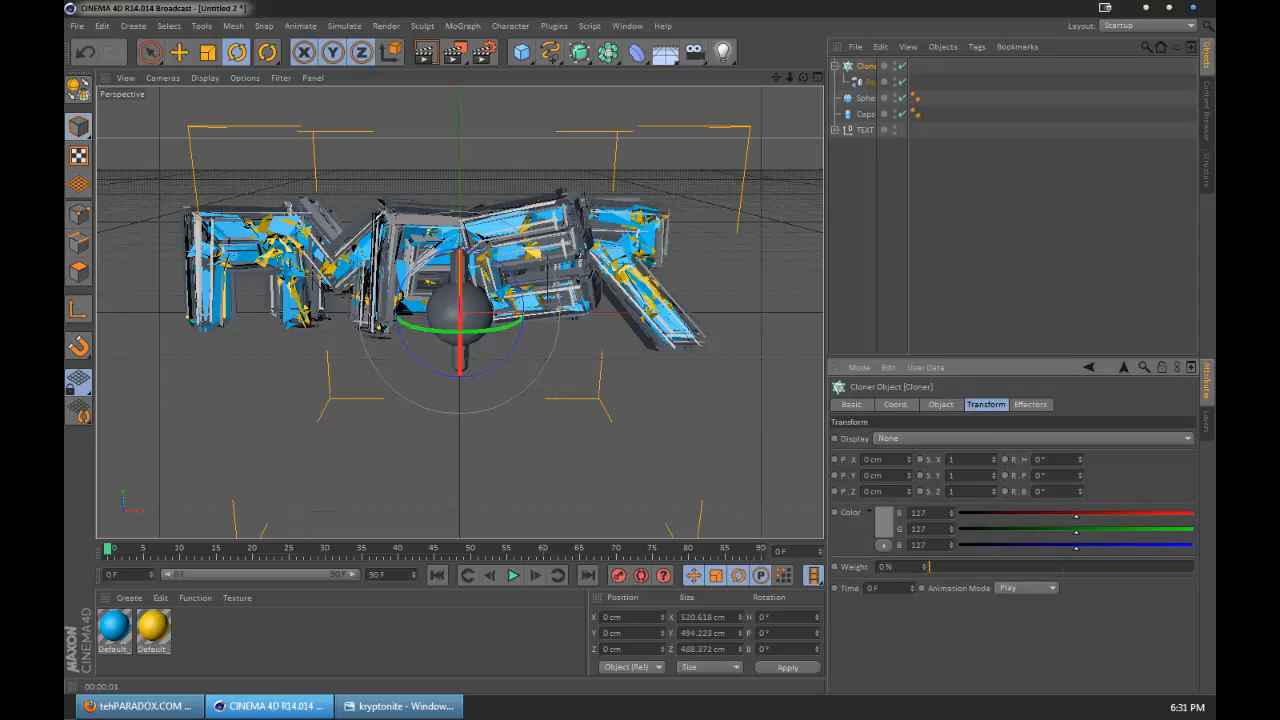
click(940, 404)
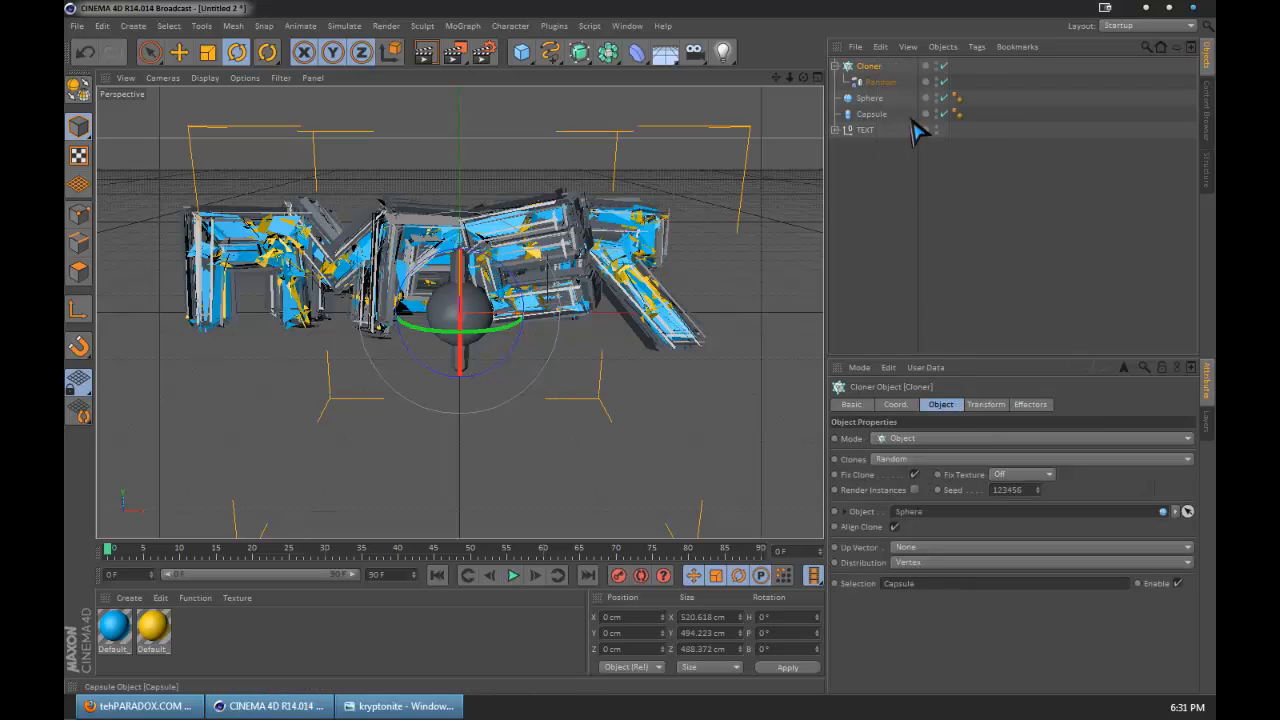
Place the capsule inside the Cloner so it is cloned over the sphere.
click(878, 82)
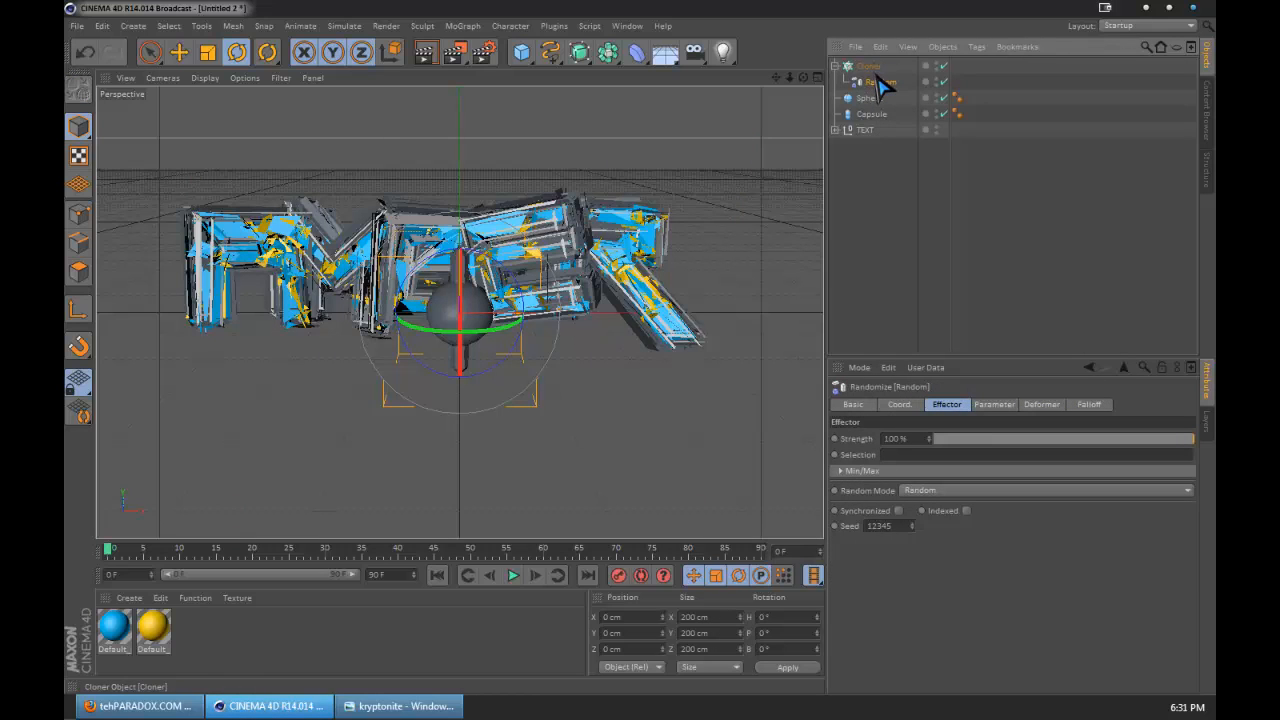
click(869, 66)
drag(880, 114, 875, 68)
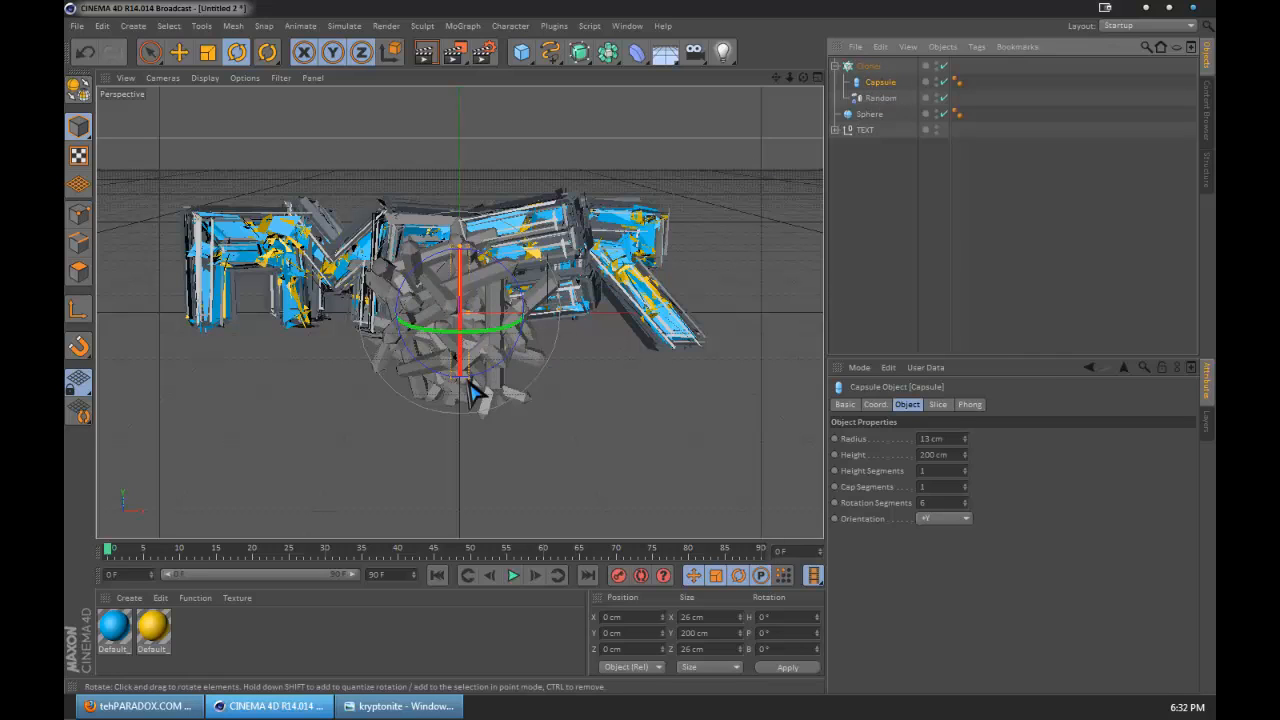
Try lower segment counts on the sphere, finishing with Segments set to 25.
click(864, 116)
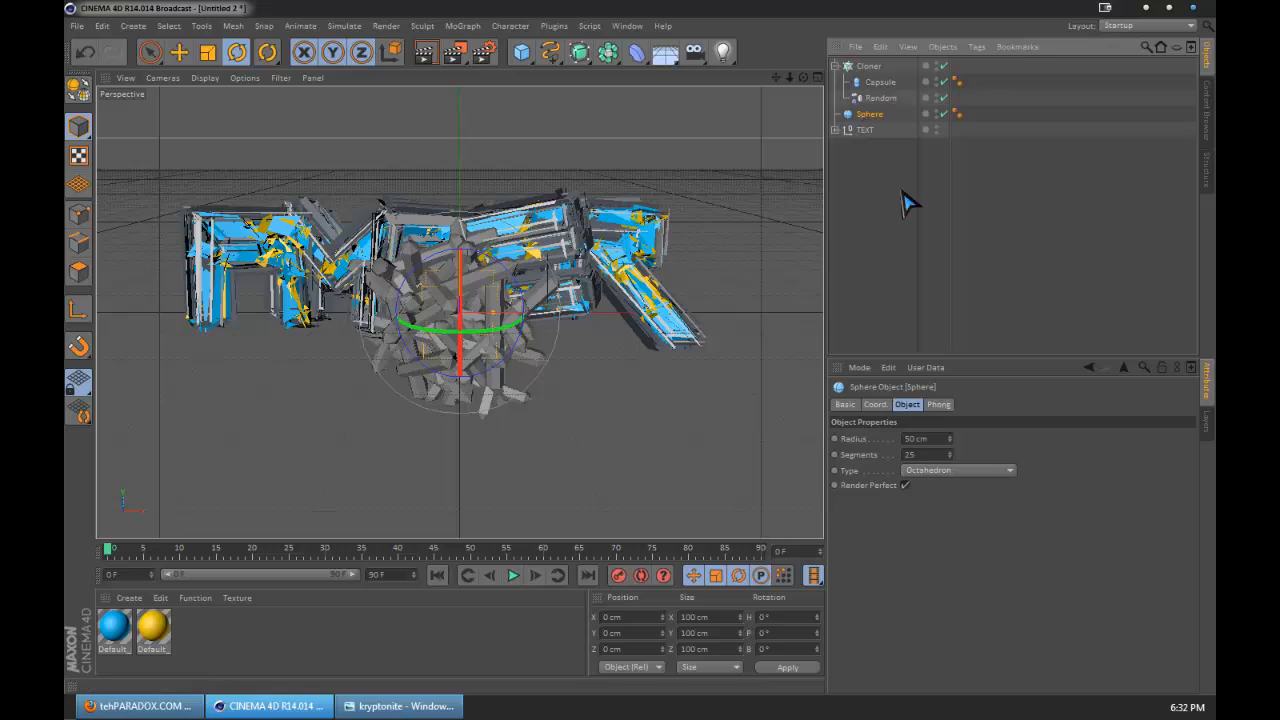
click(950, 457)
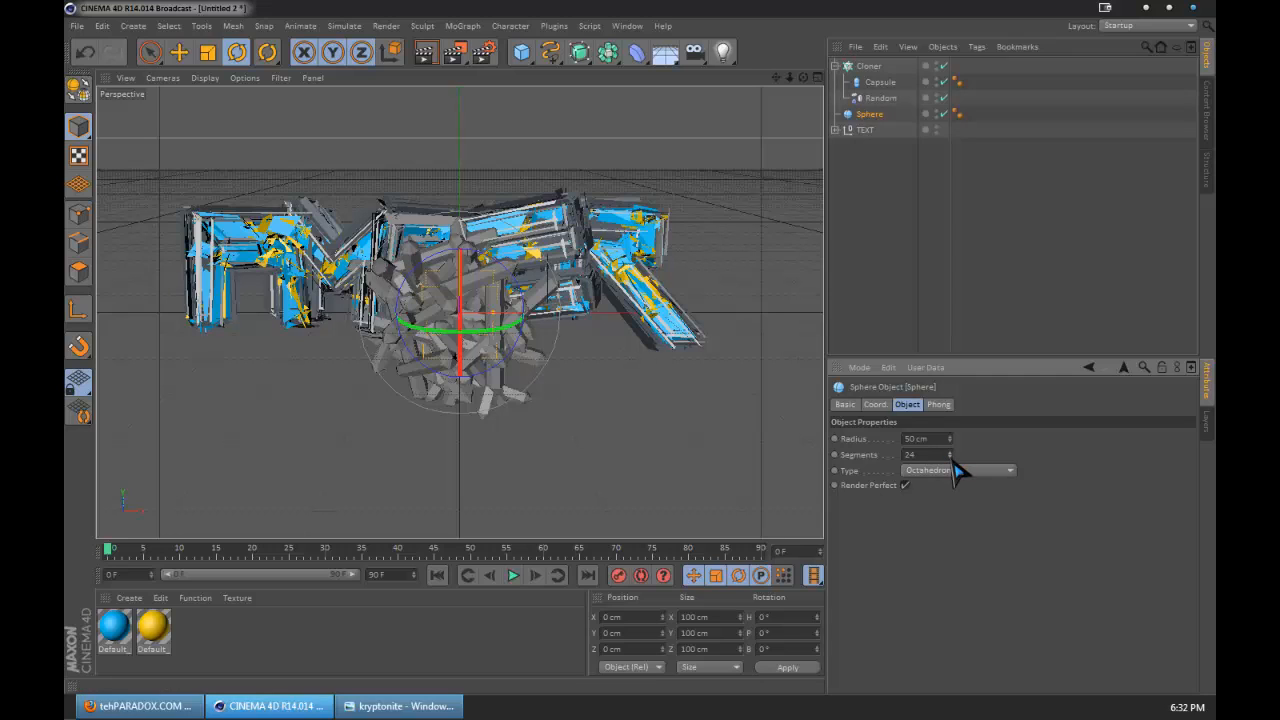
drag(951, 458, 951, 458)
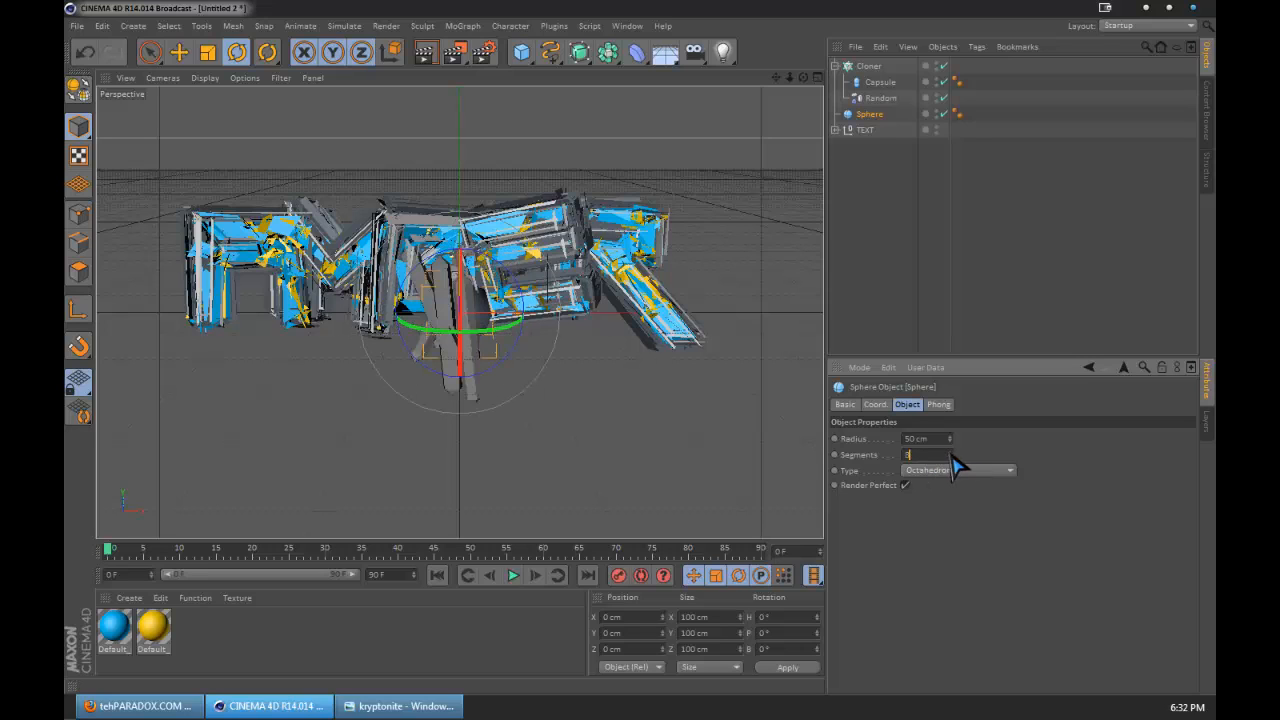
drag(952, 458, 953, 461)
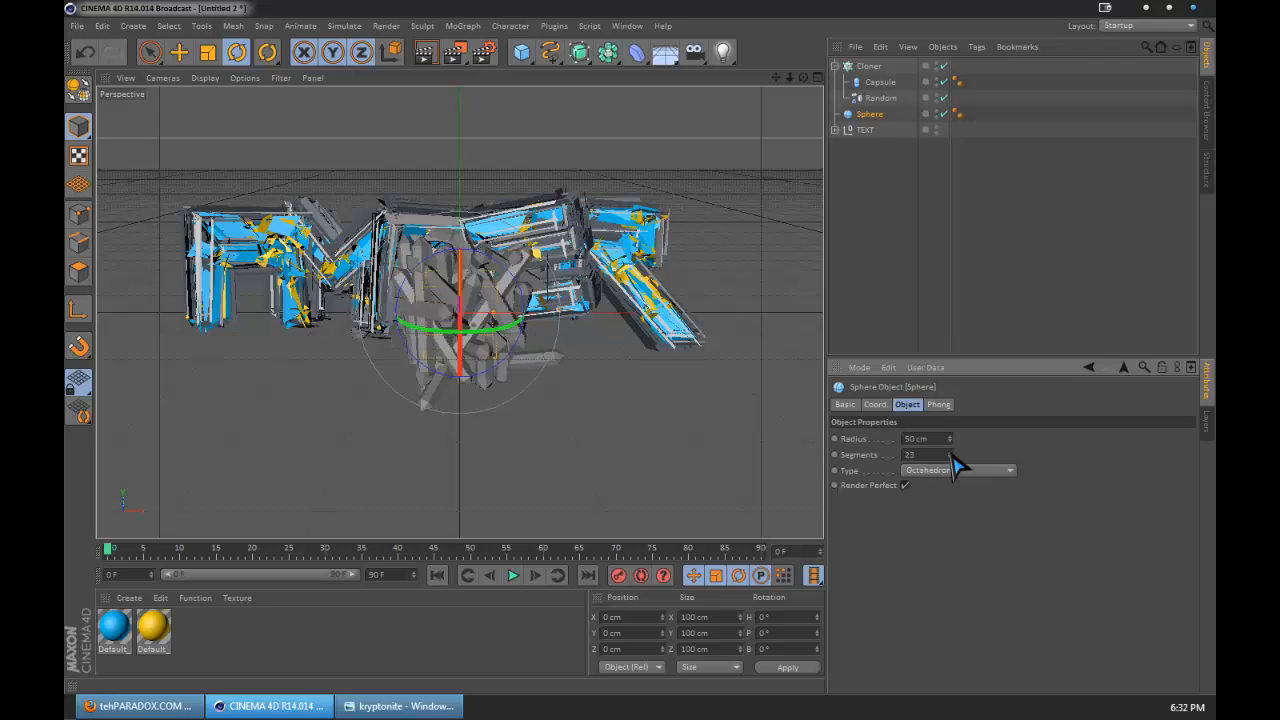
click(941, 455)
text(25)
key(Return)
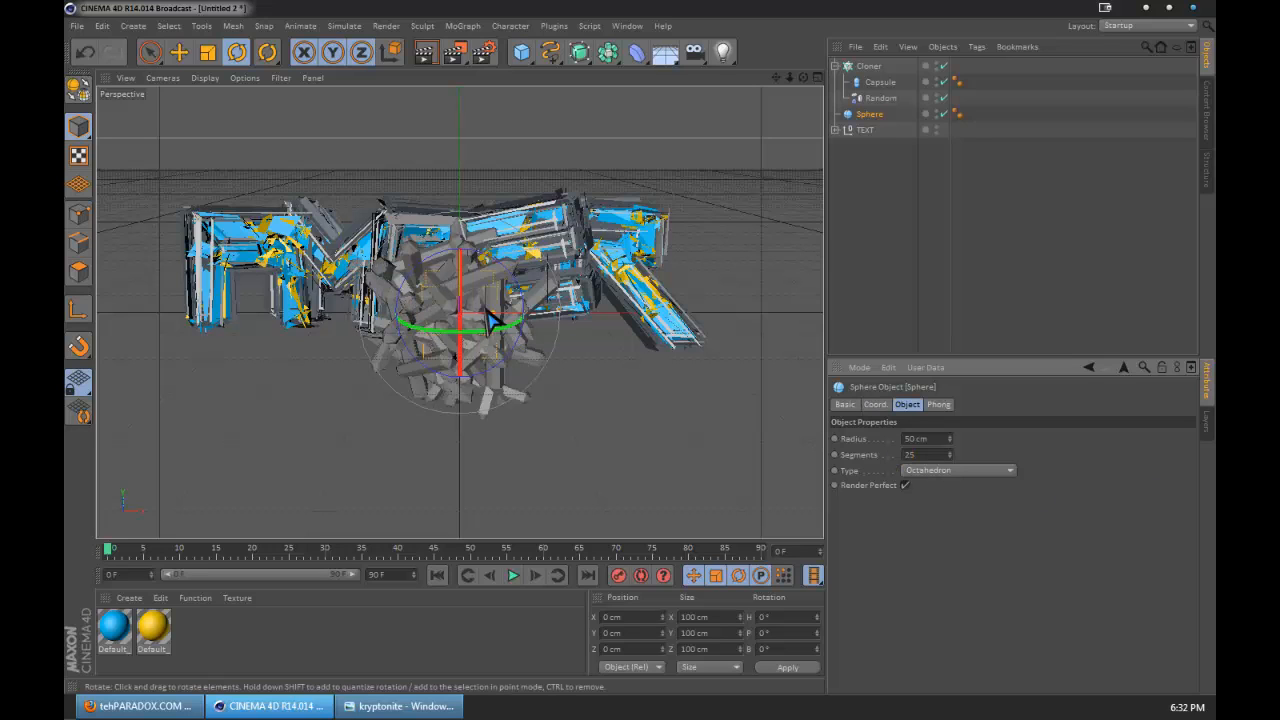
Move the Random effector above the capsule inside the Cloner and check the Cloner's effector list.
click(889, 84)
drag(885, 92, 885, 77)
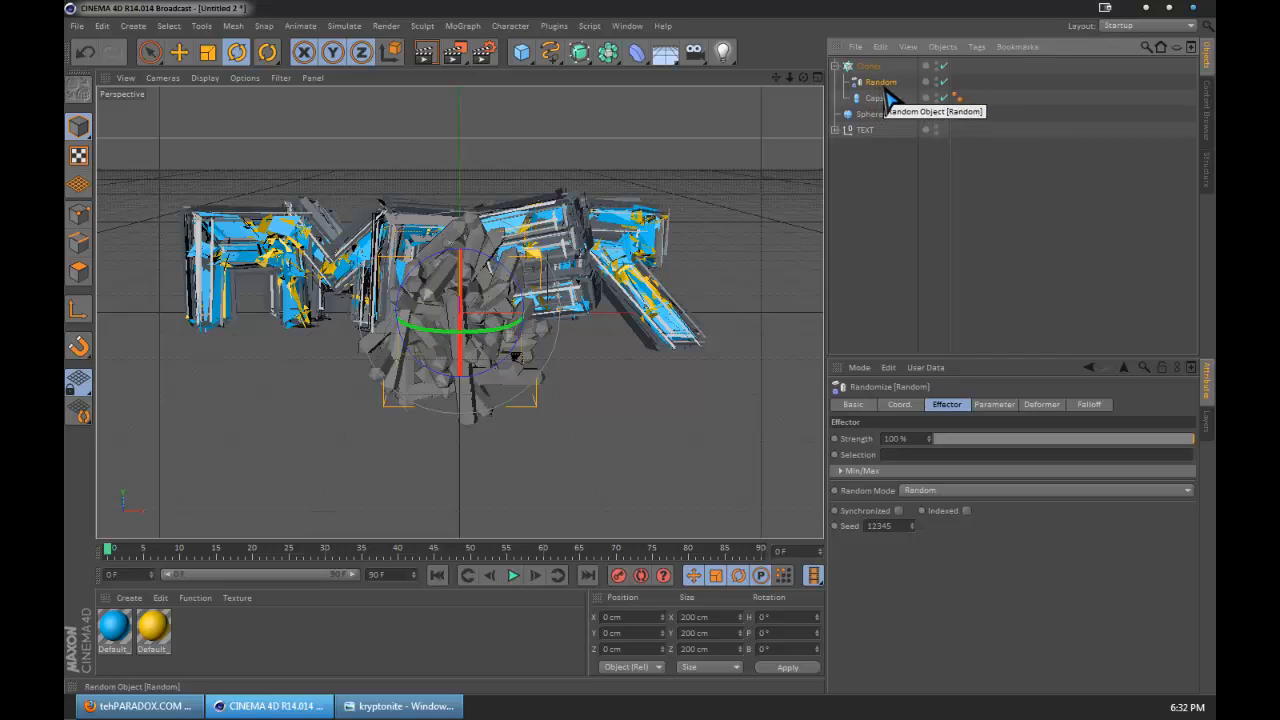
click(869, 67)
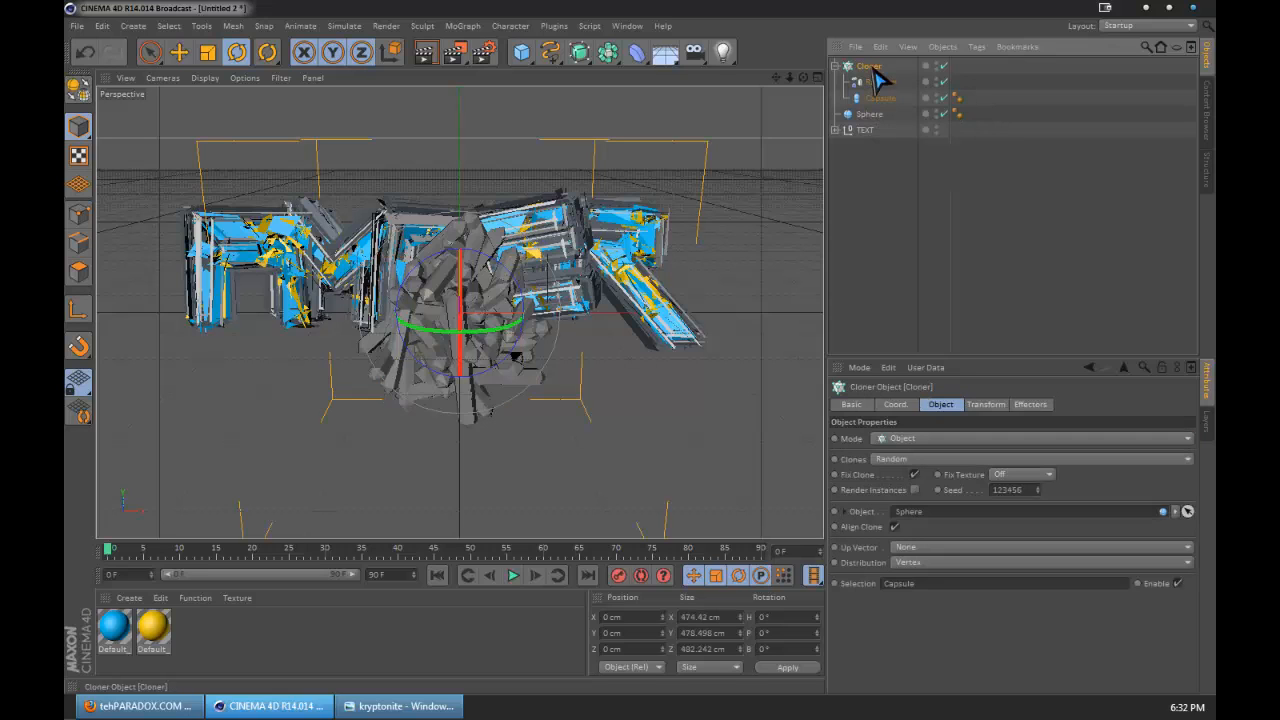
click(1030, 404)
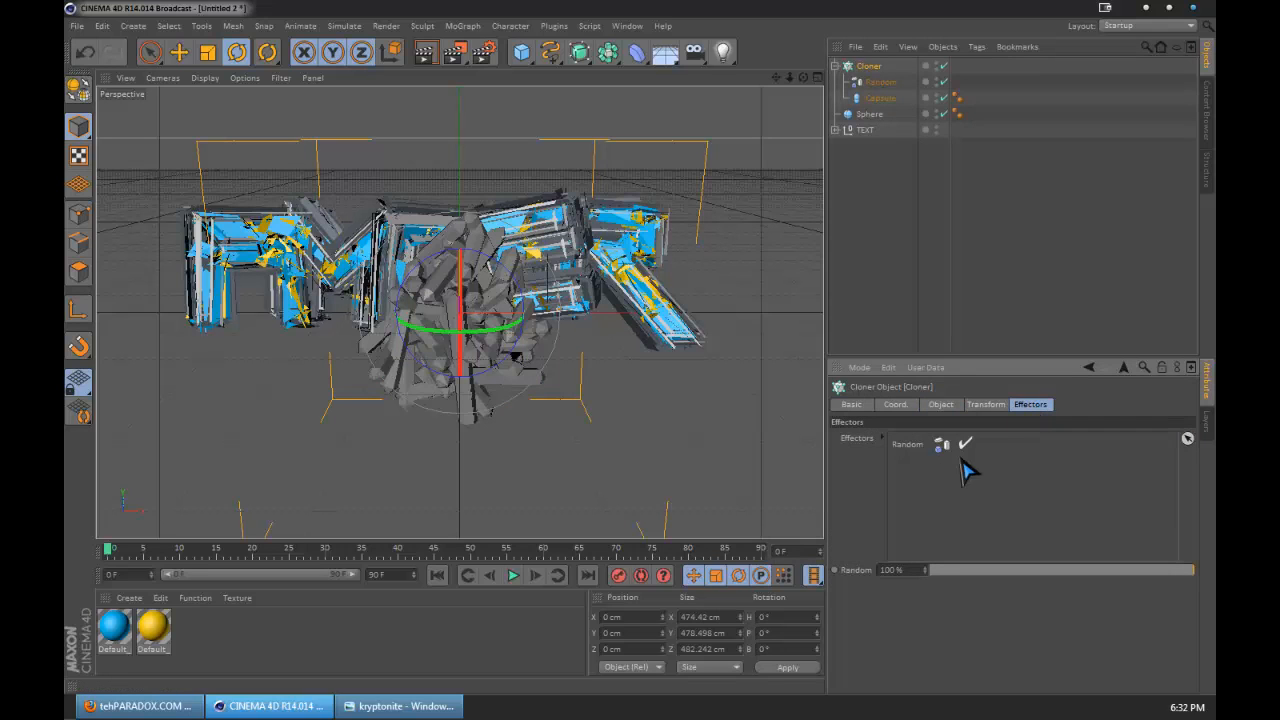
click(945, 404)
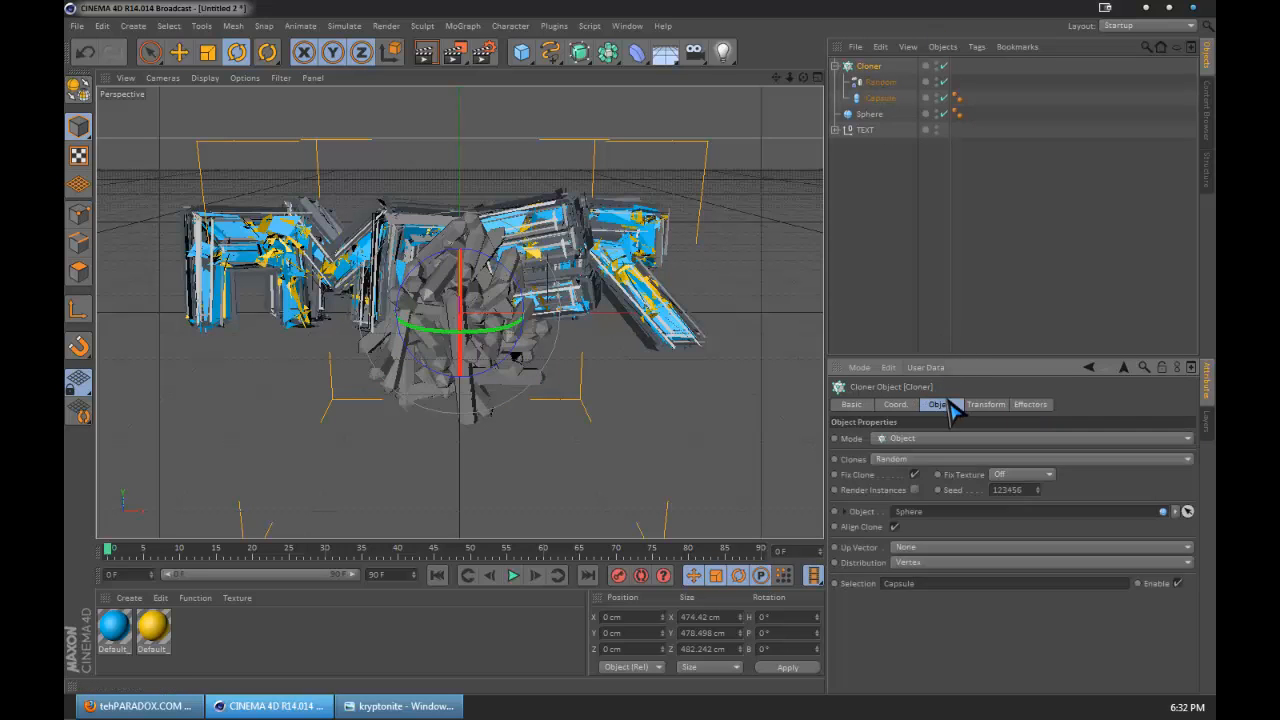
Set the Random effector's strength to 11%.
click(873, 98)
click(874, 69)
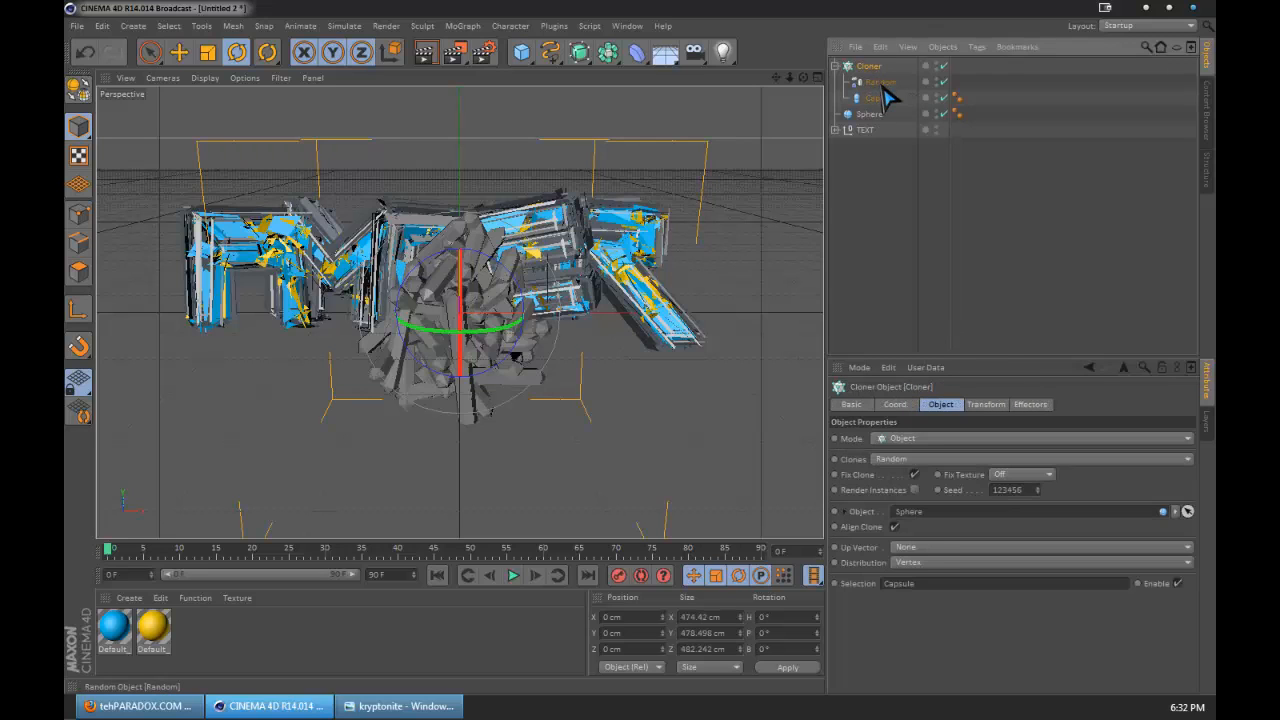
click(881, 84)
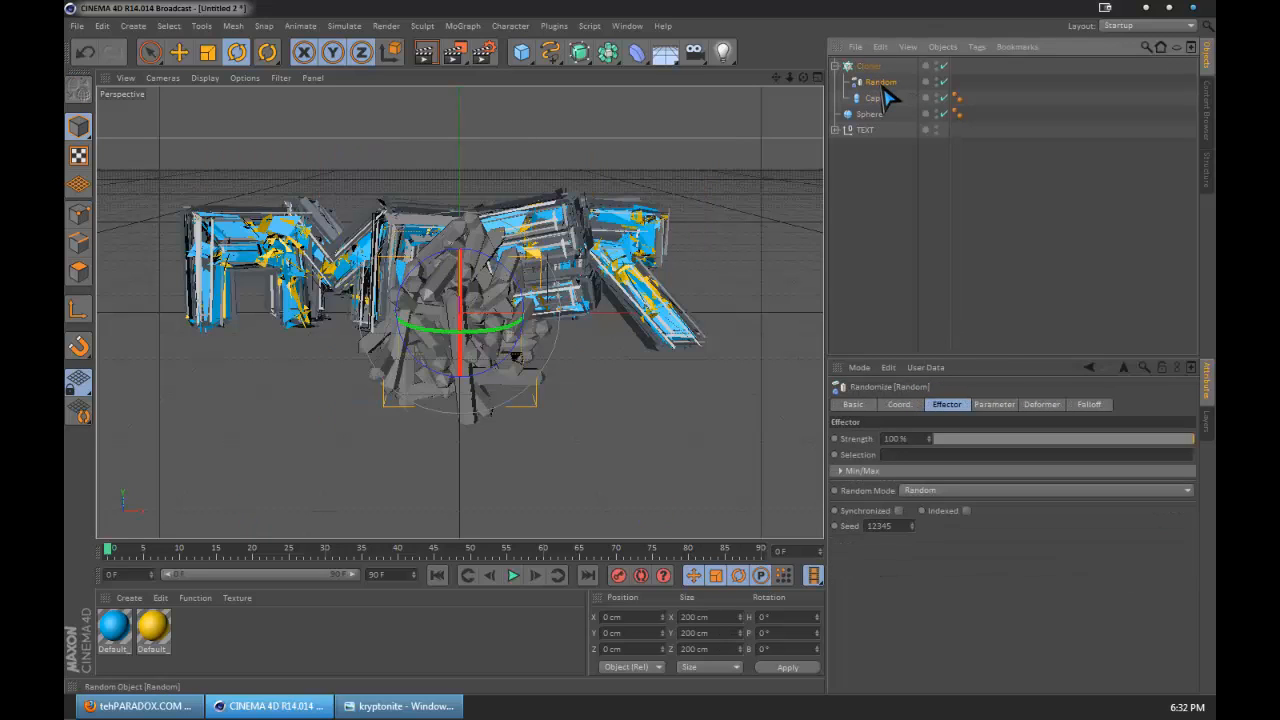
click(966, 442)
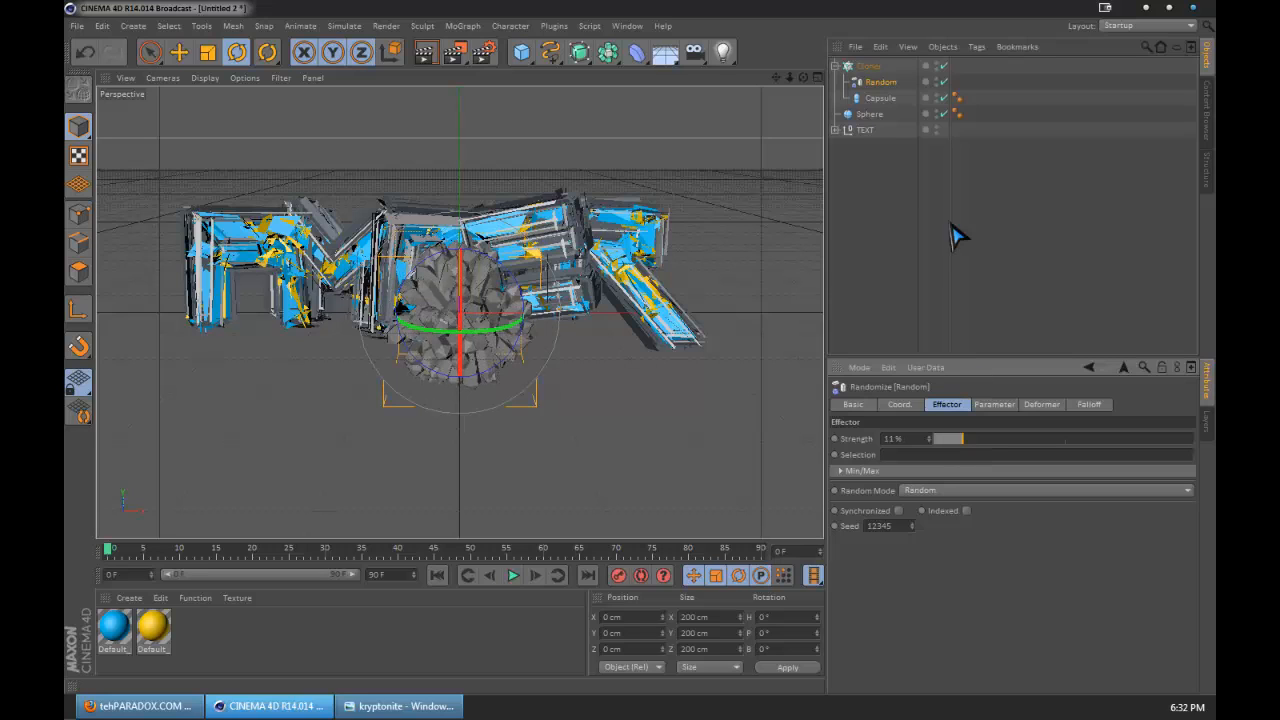
Enable Scale on the Random effector and set its scale to X 2, Y 3 and Z 2.
click(993, 404)
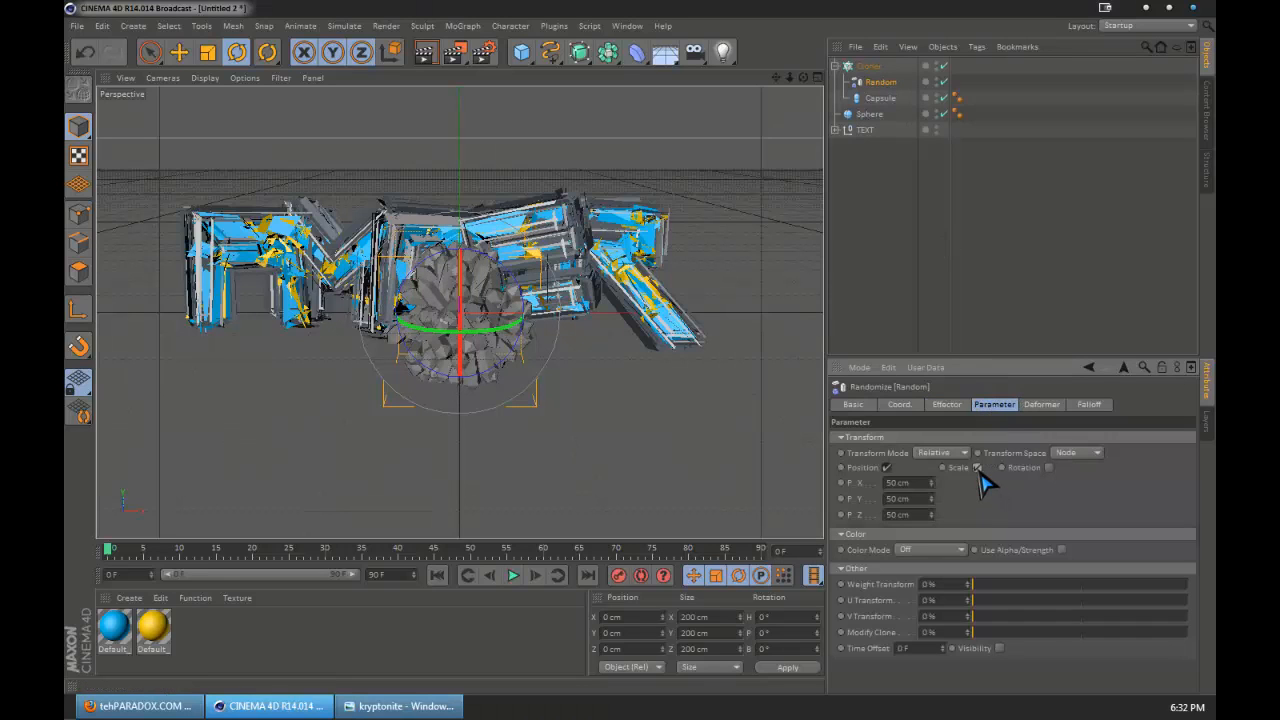
click(978, 468)
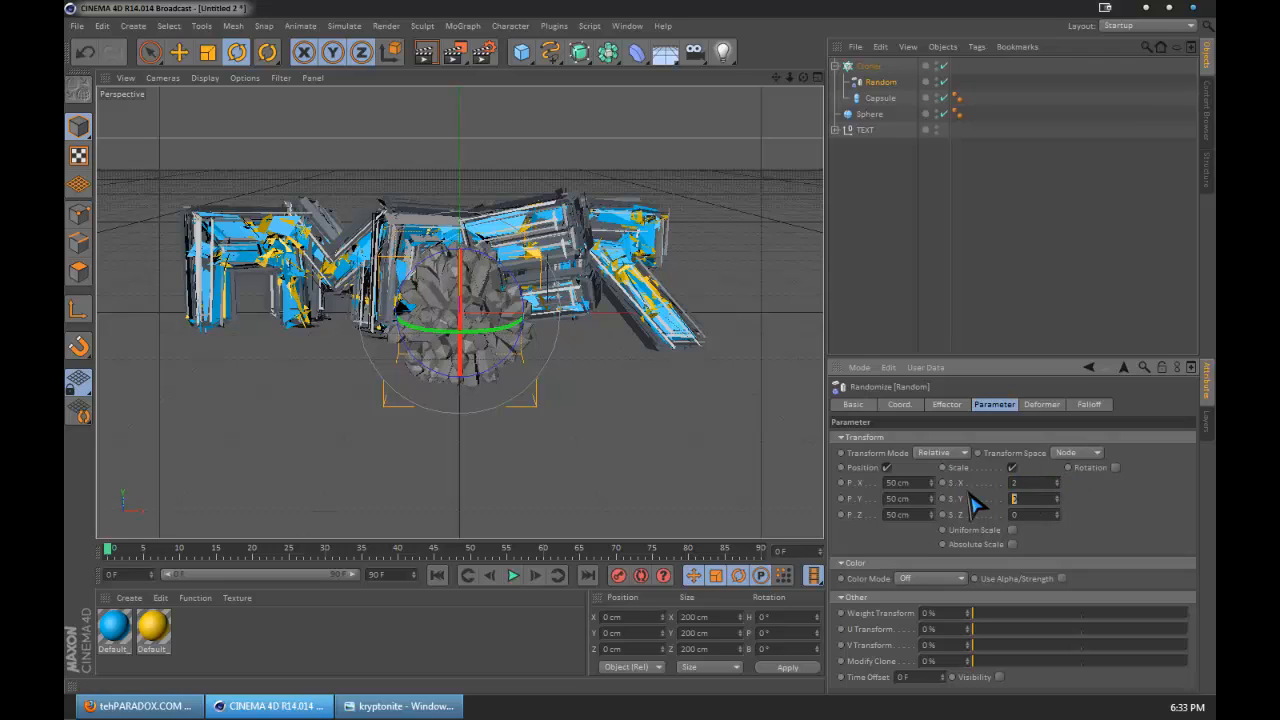
key(Tab)
text(3)
key(Return)
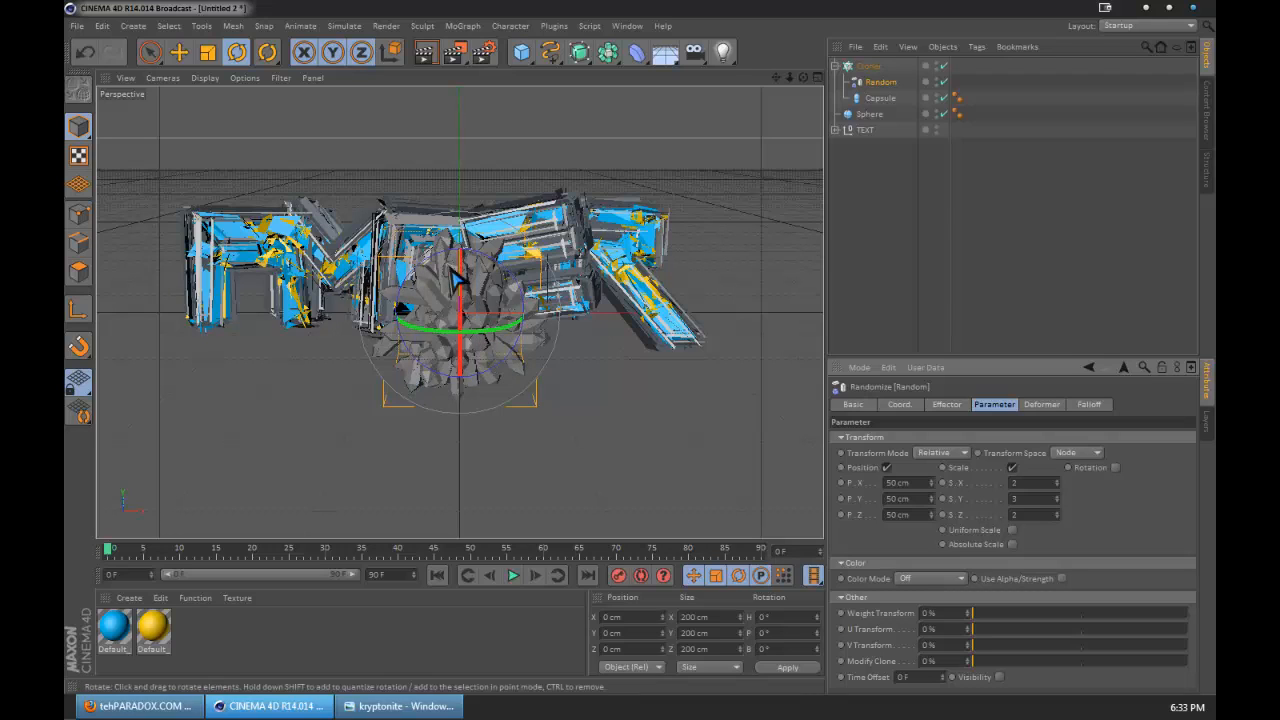
Set the Cloner's transform scale to 1.2 in X and 1.3 in Y.
click(868, 66)
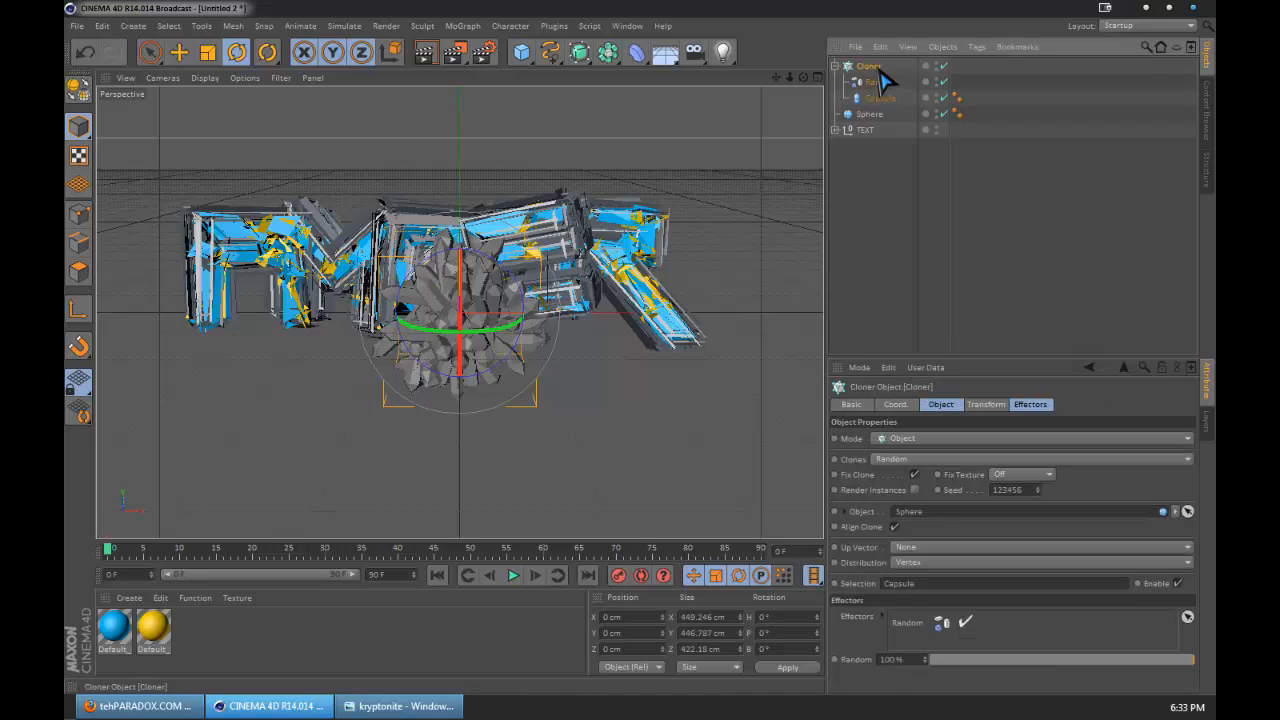
click(978, 406)
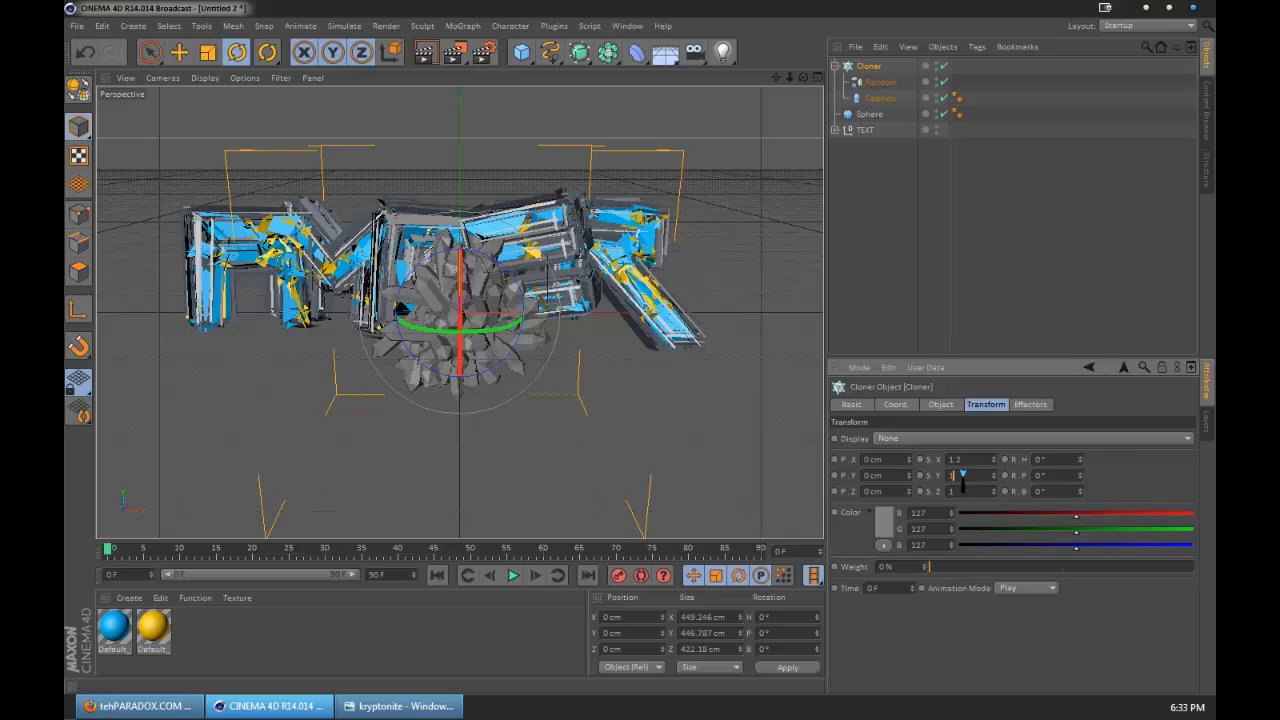
click(962, 474)
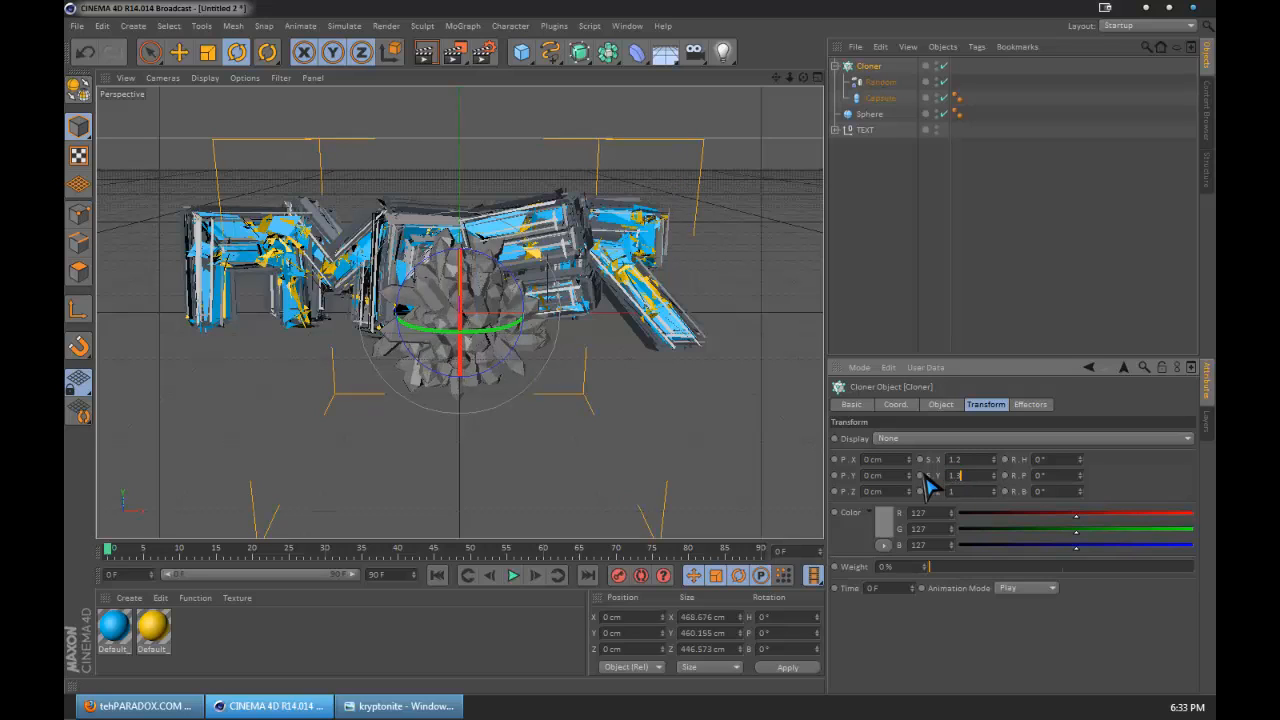
text(1.3)
Set the Cloner's transform position to X 14 cm, Y 17 cm and Z 12 cm.
click(860, 459)
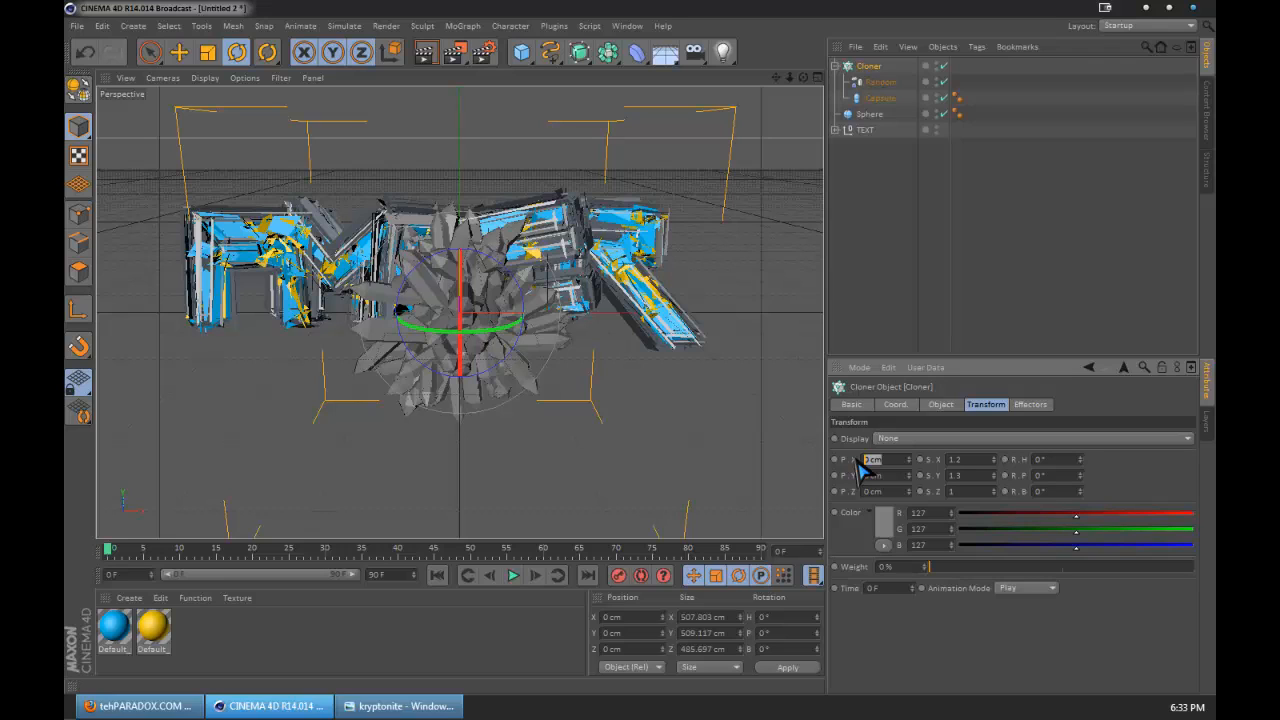
text(14)
key(Tab)
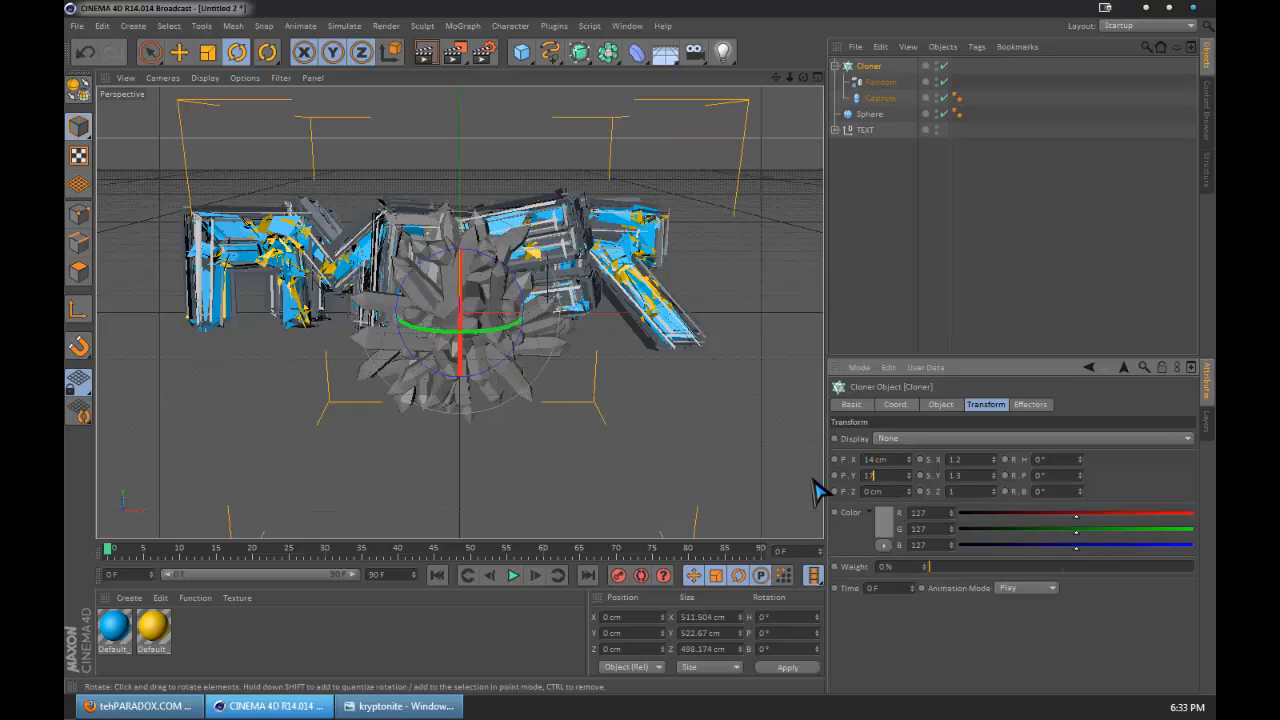
key(Tab)
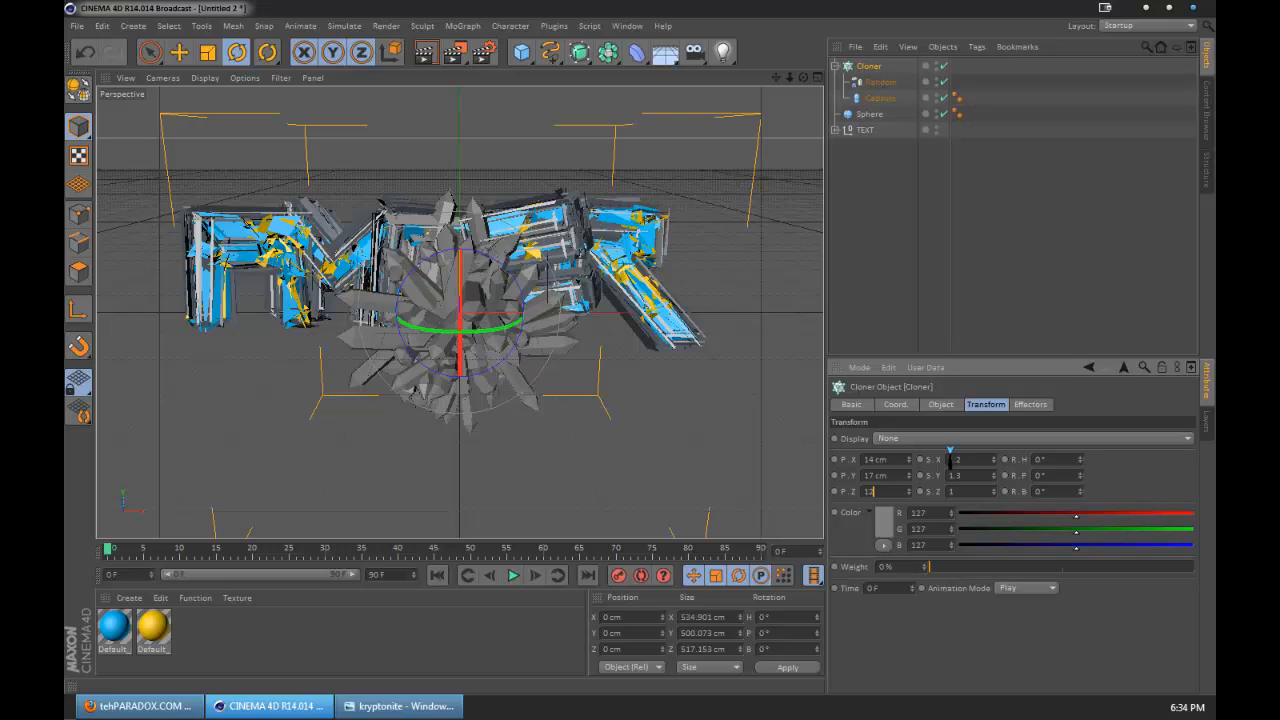
Review the settings of the Random effector, the capsule and the sphere.
click(873, 86)
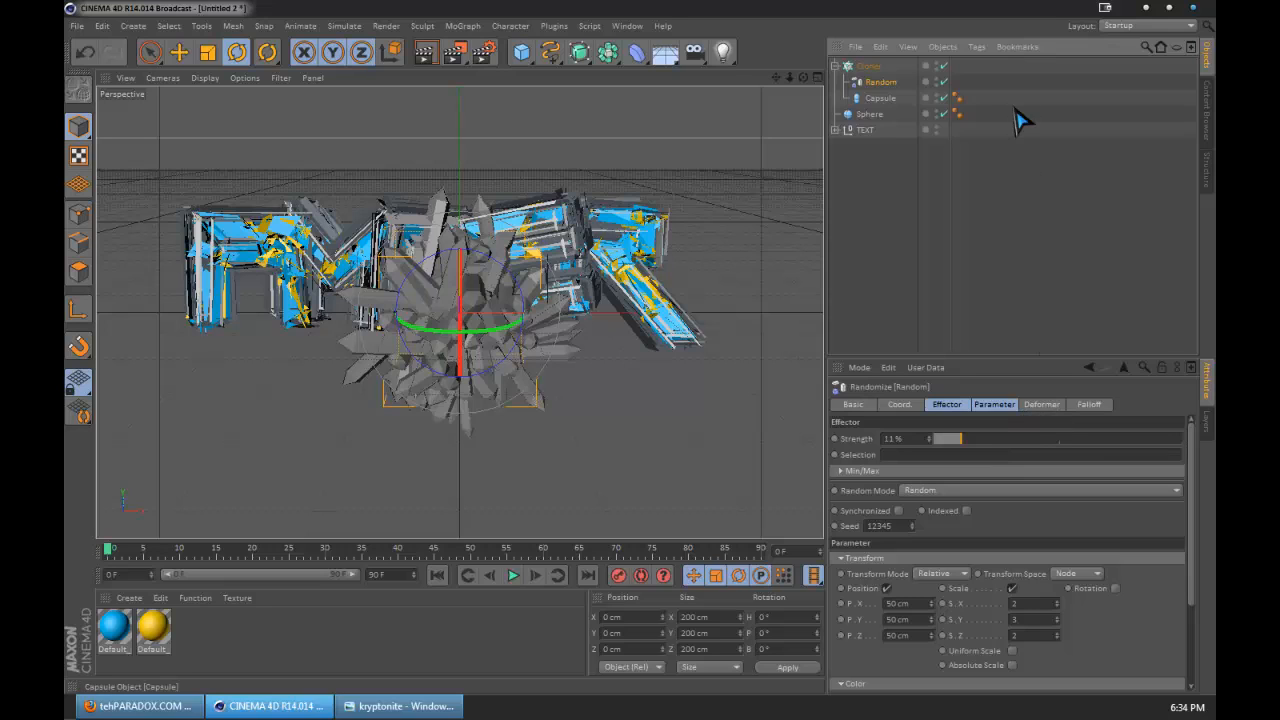
click(881, 99)
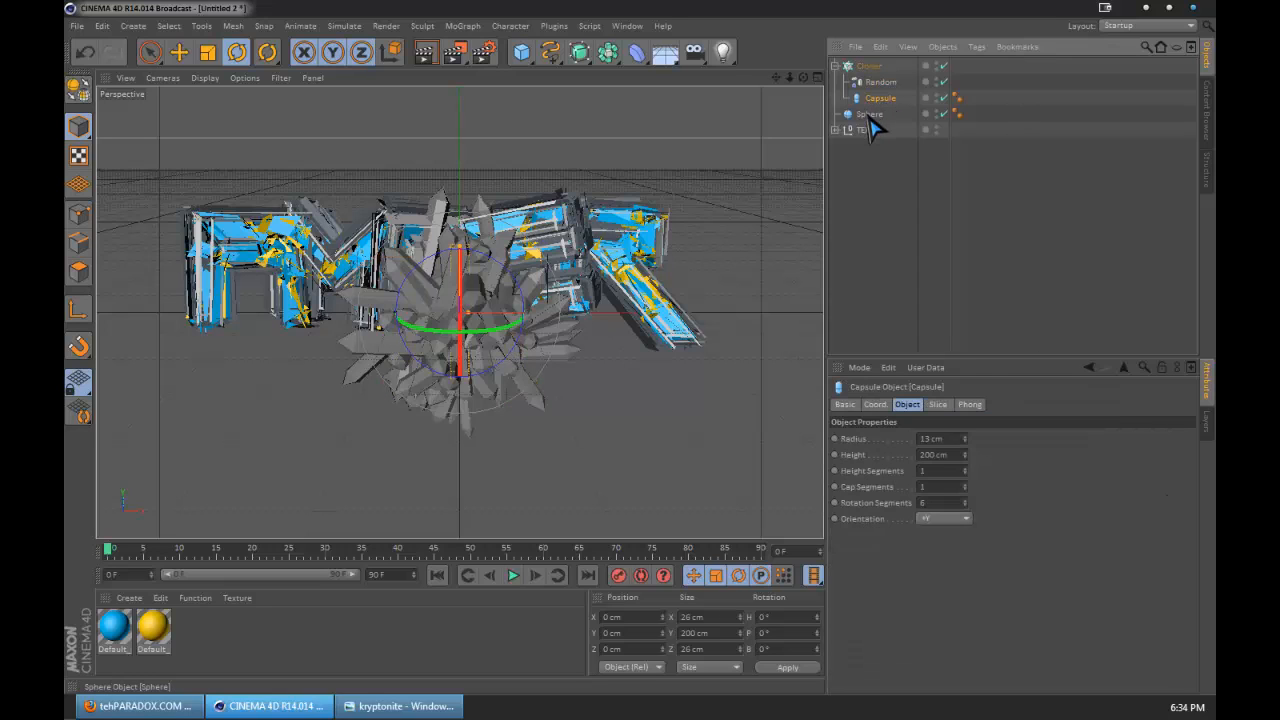
click(870, 114)
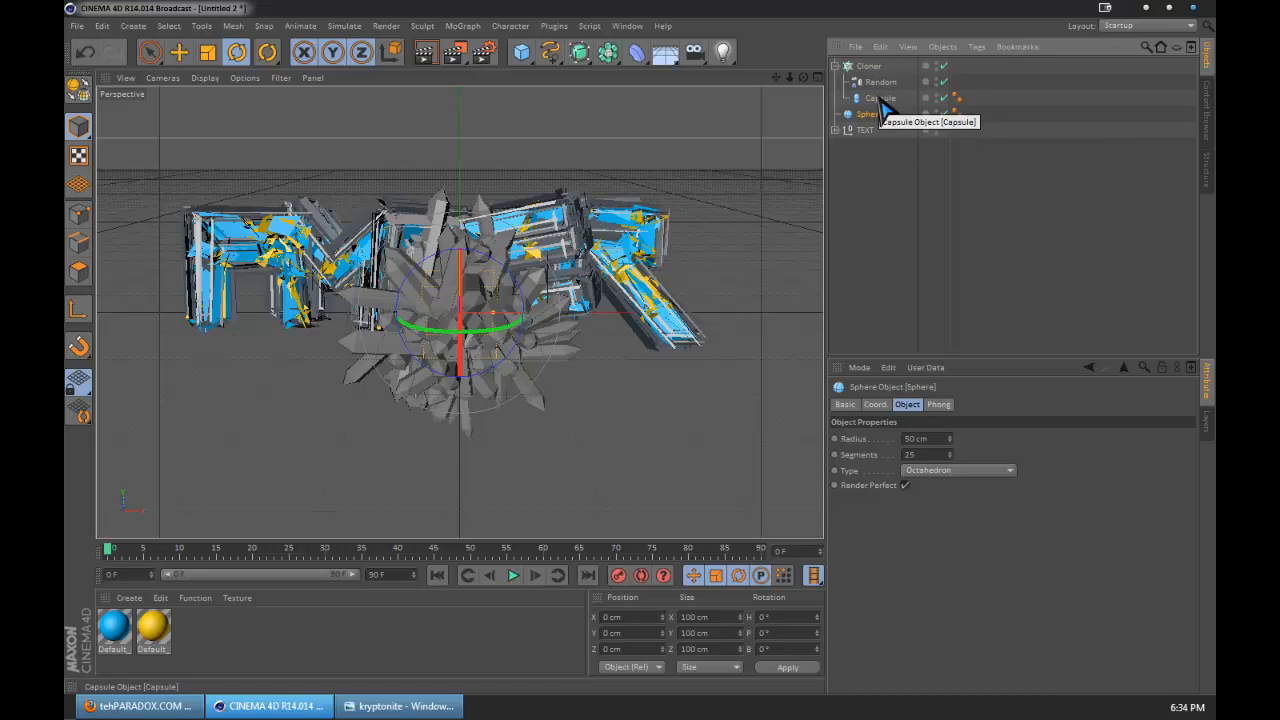
Group the Cloner with its capsule and Random effector under a null and name the group KRYPTONITE.
click(884, 99)
click(884, 82)
click(884, 66)
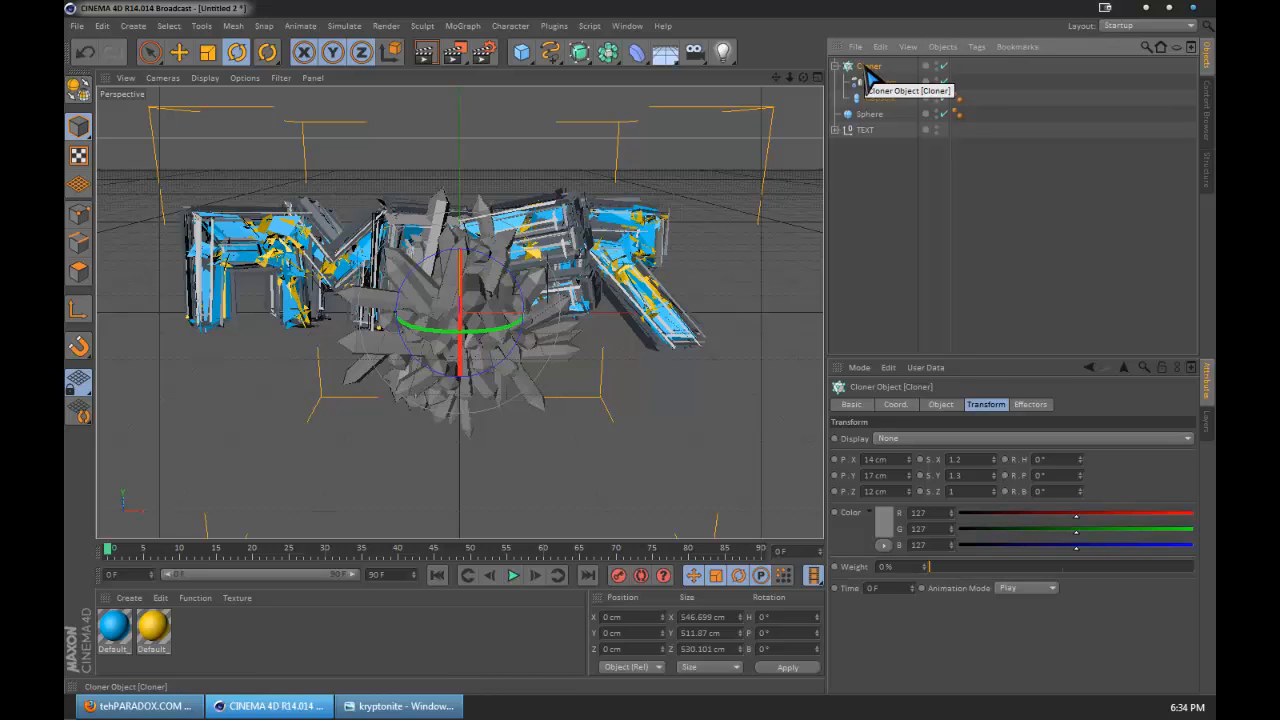
click(835, 66)
click(835, 66)
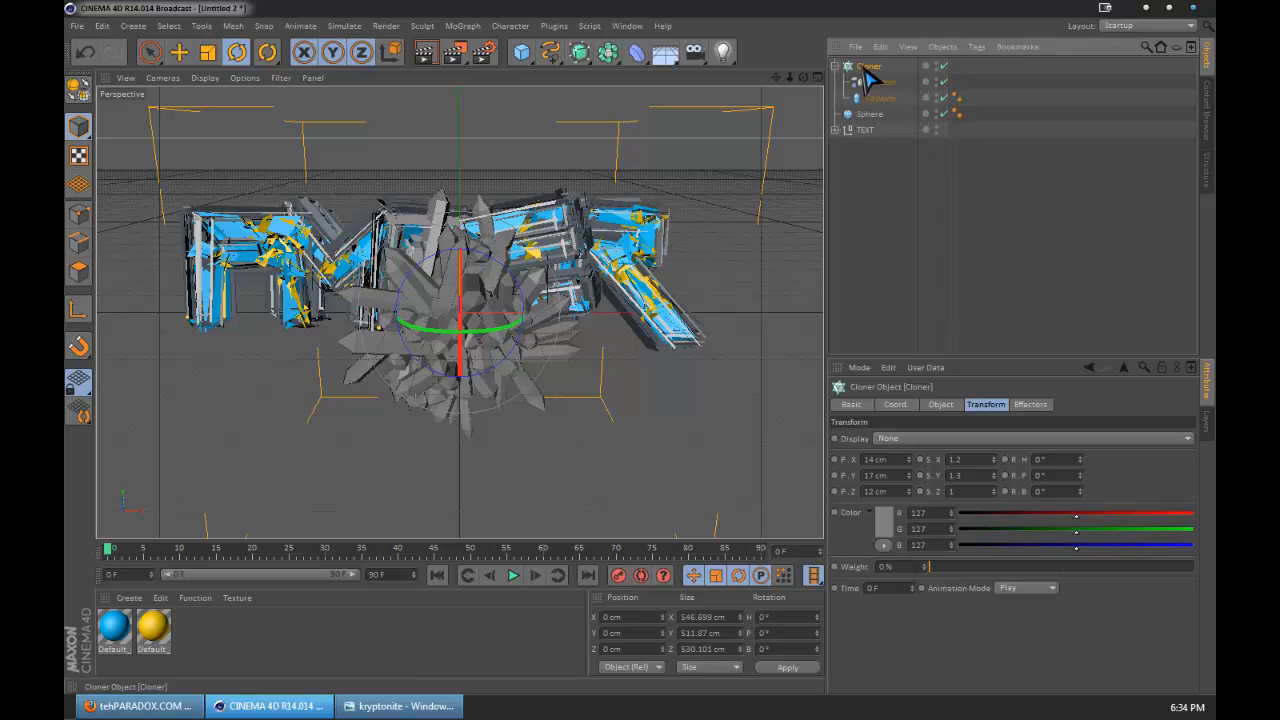
right_click(867, 76)
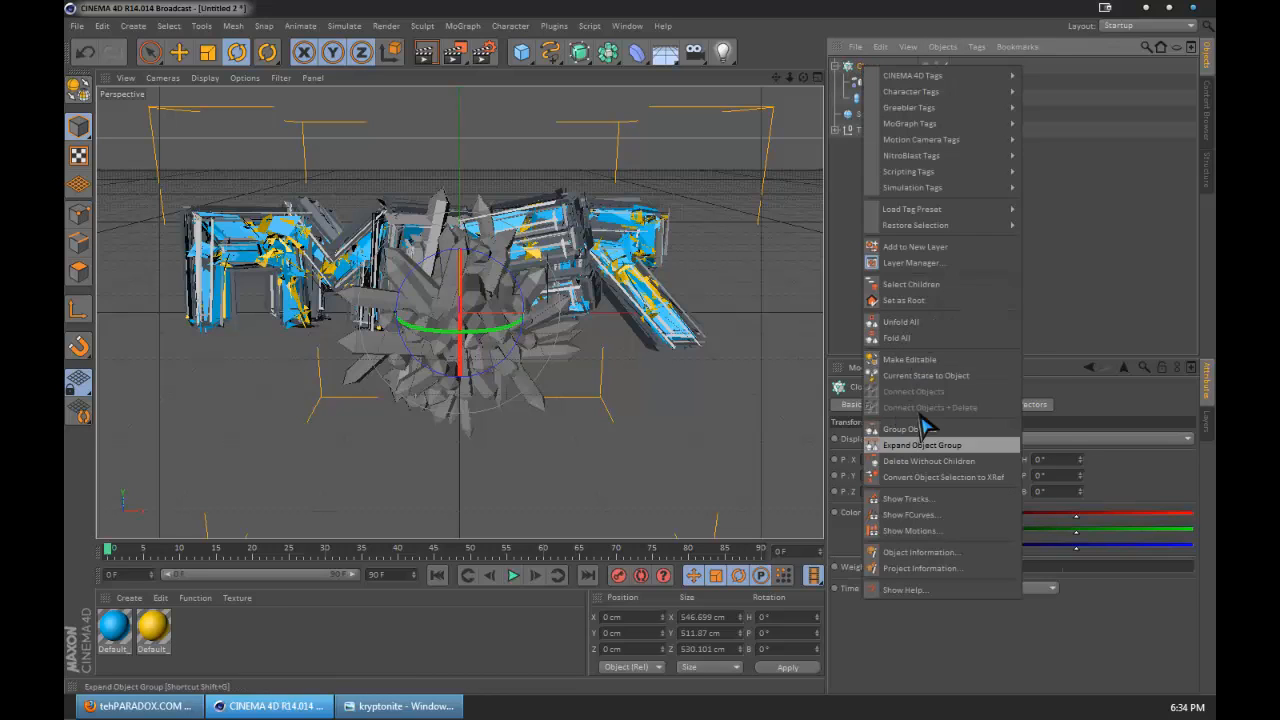
click(910, 428)
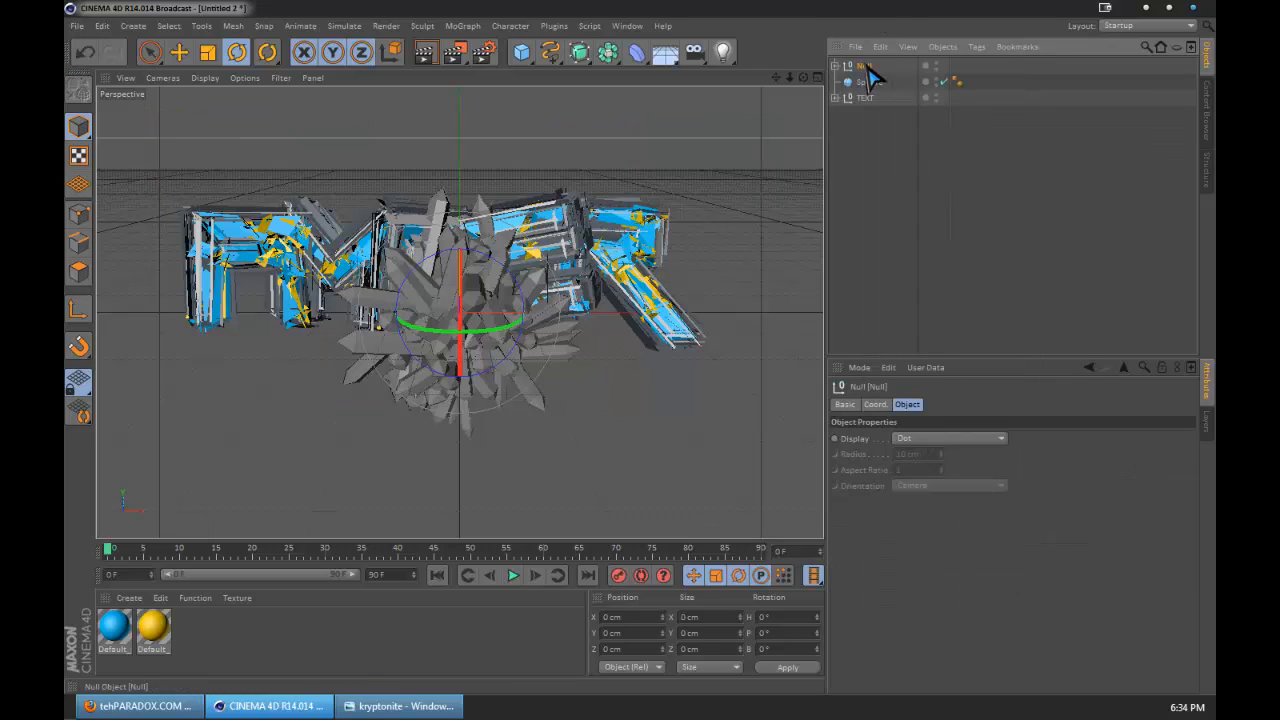
double_click(867, 66)
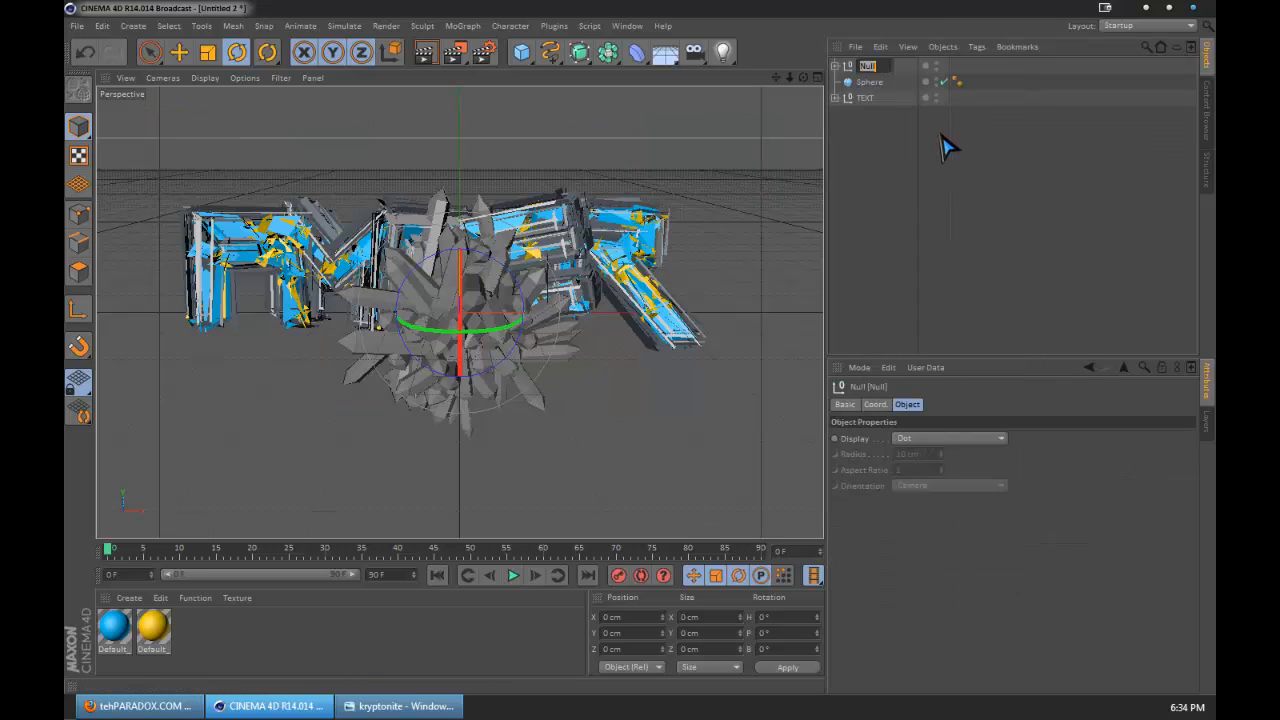
text(KRYPTONITE)
key(Return)
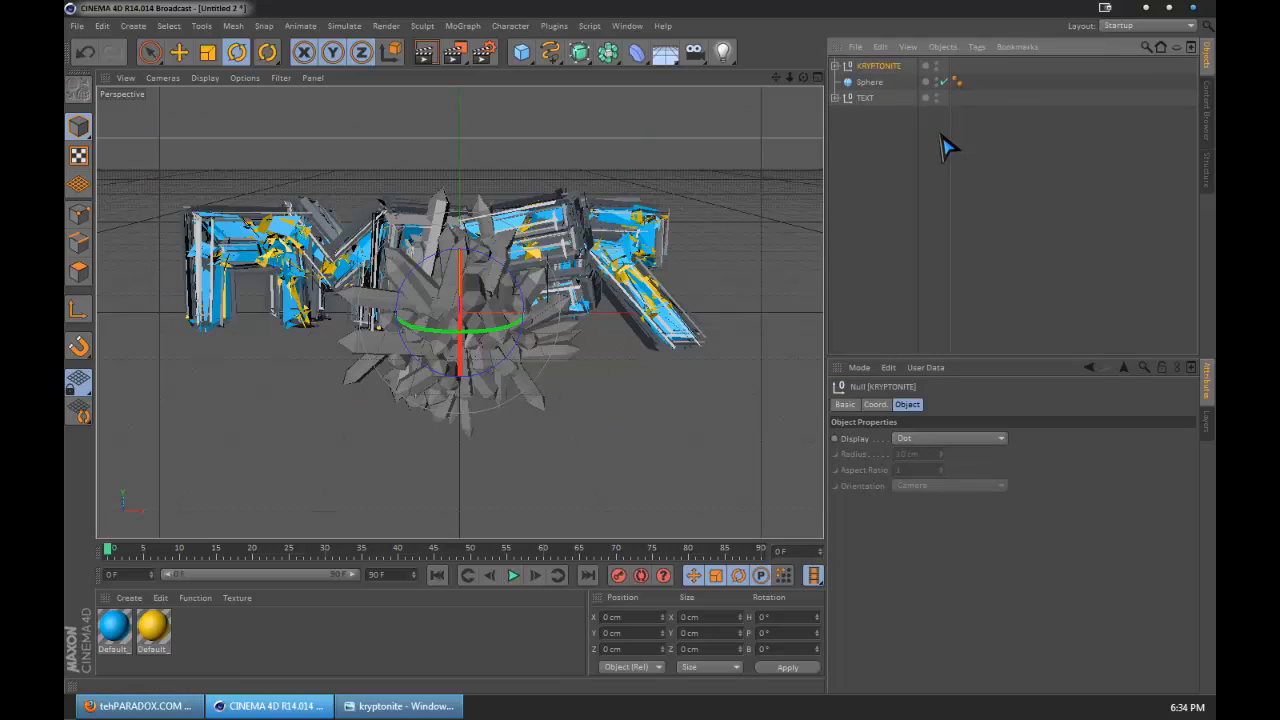
Move the sphere into the KRYPTONITE group alongside the Cloner and collapse the group.
click(835, 66)
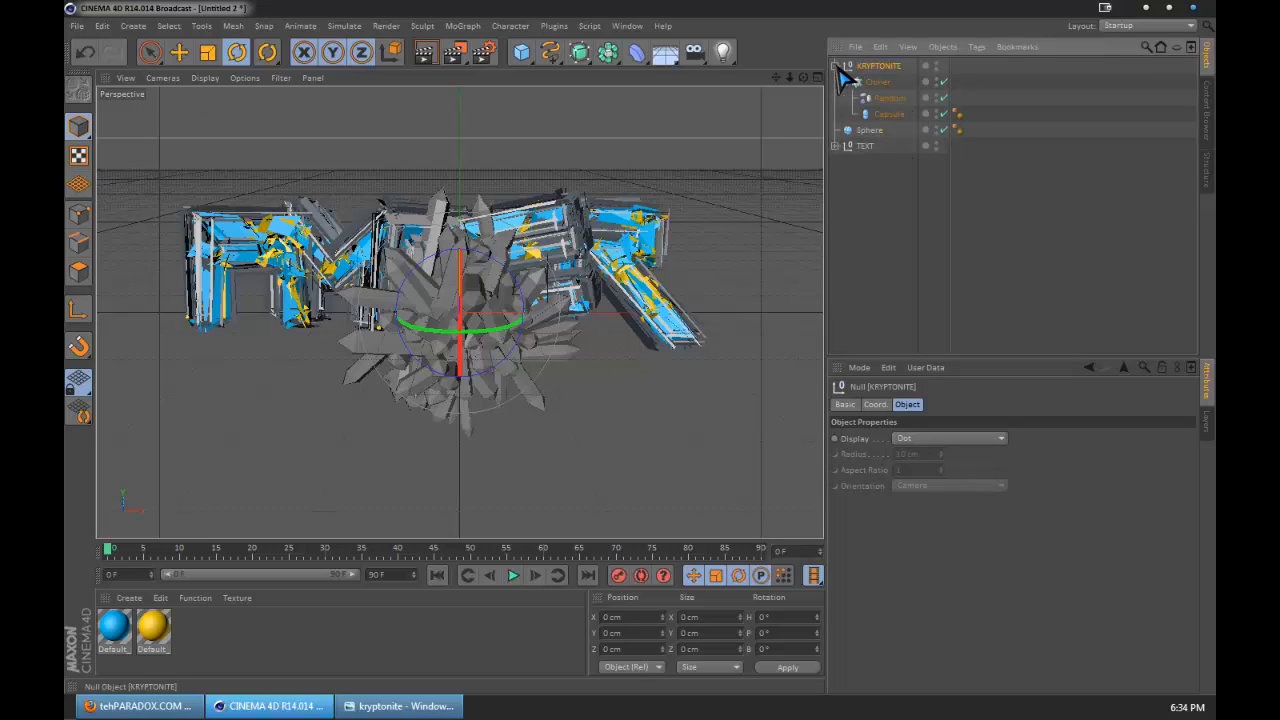
mouse_move(869, 130)
mouse_down()
mouse_move(883, 128)
mouse_move(879, 76)
mouse_move(882, 86)
mouse_up()
click(884, 86)
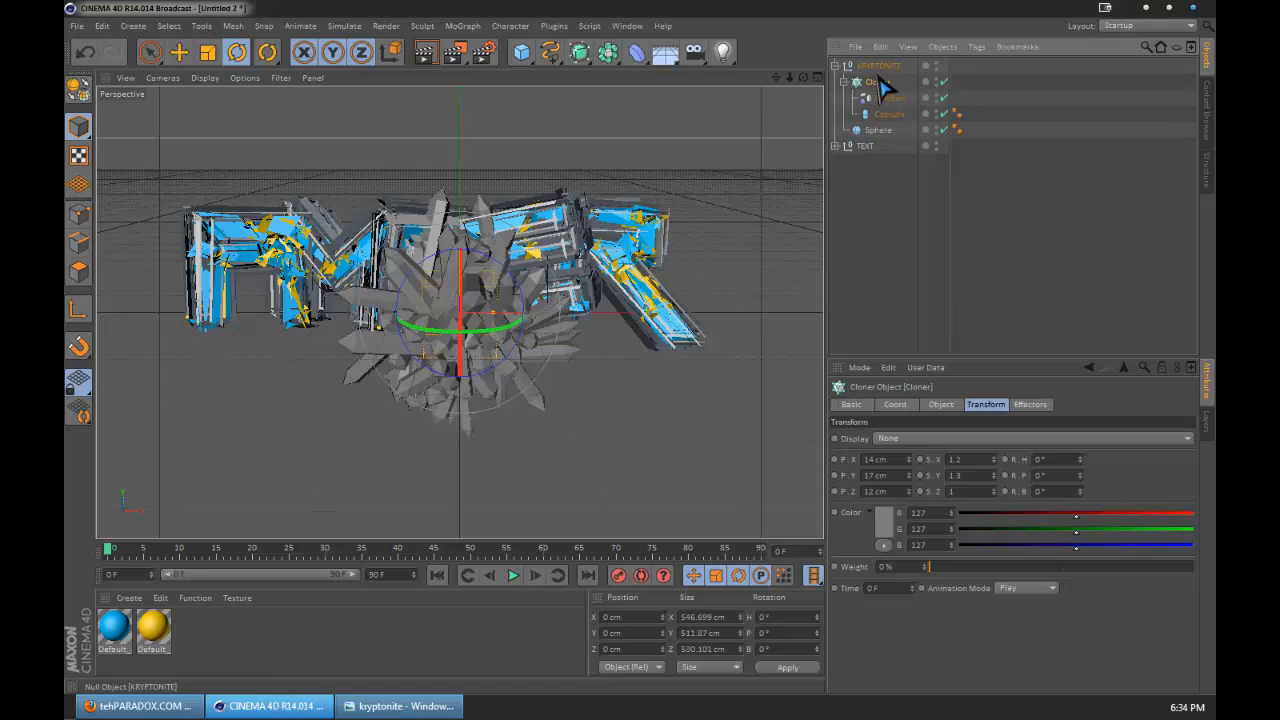
click(908, 214)
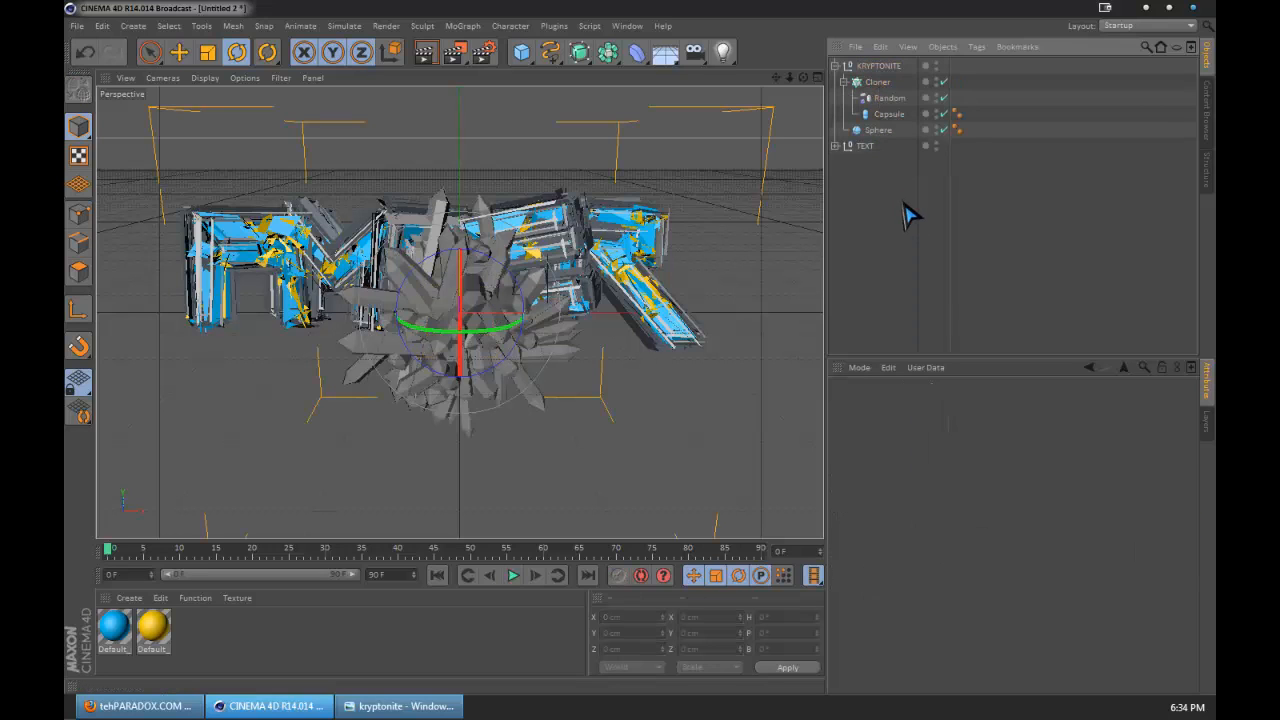
click(884, 66)
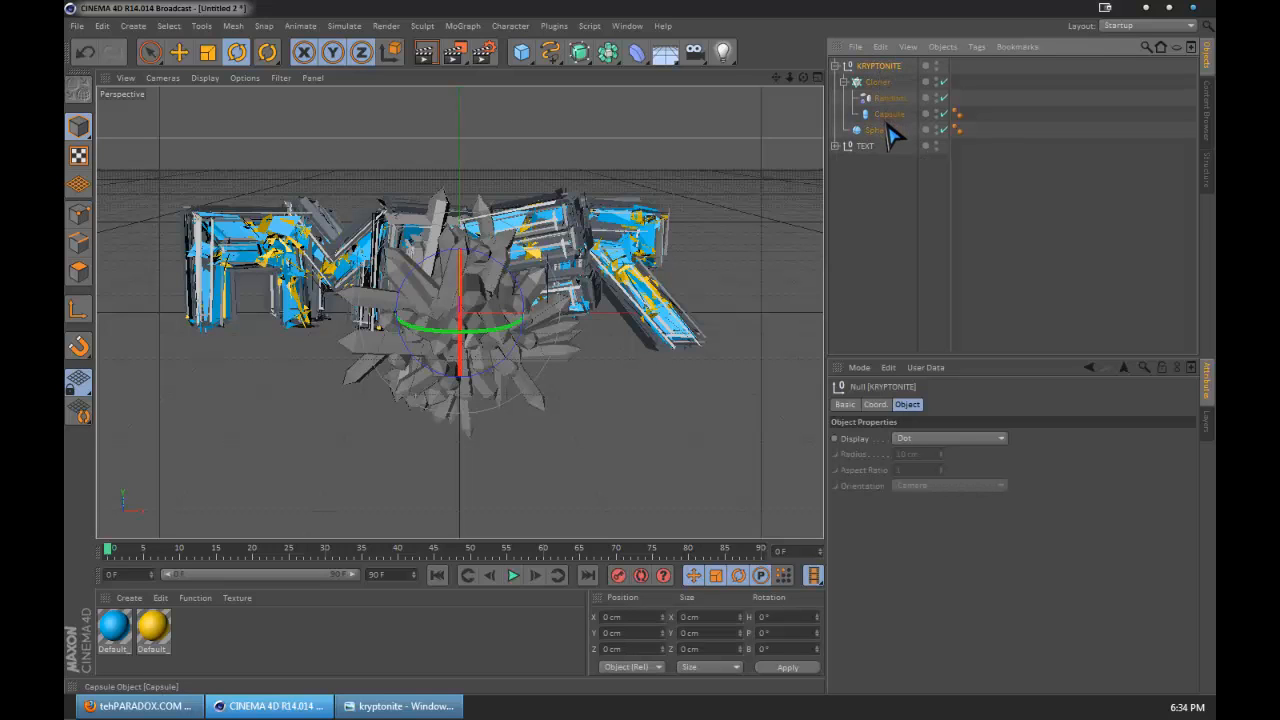
click(885, 131)
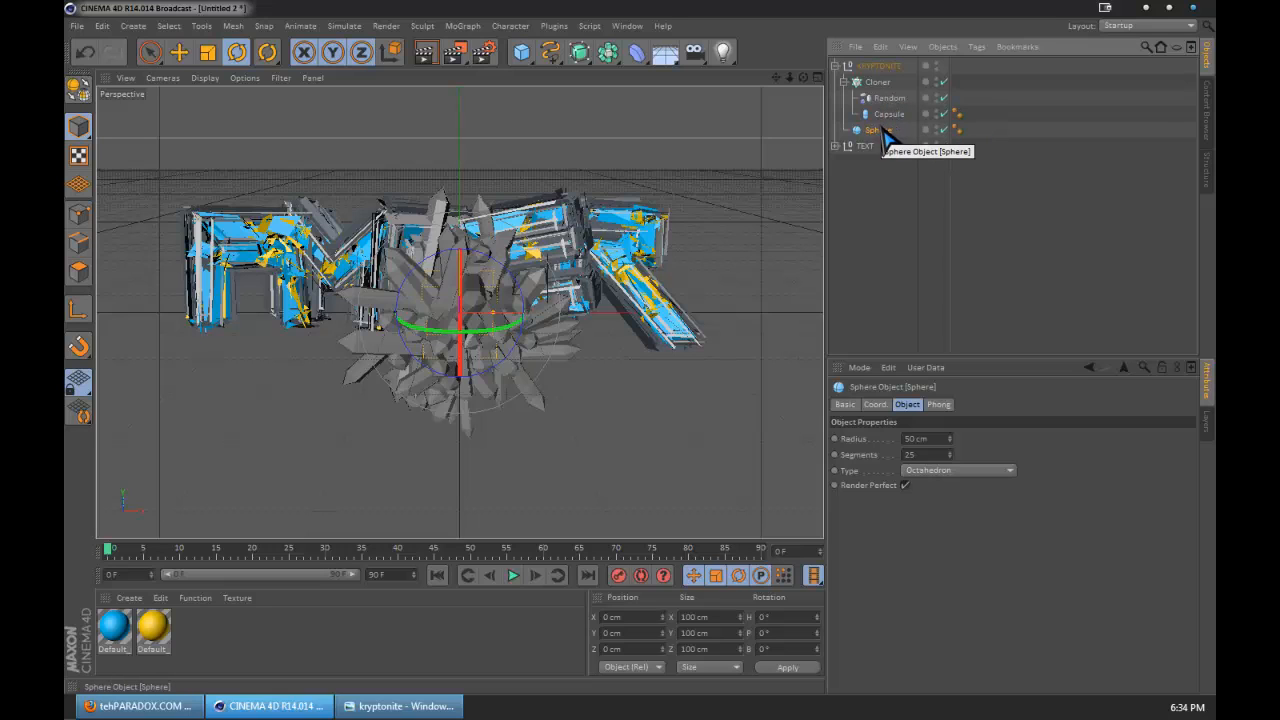
click(884, 66)
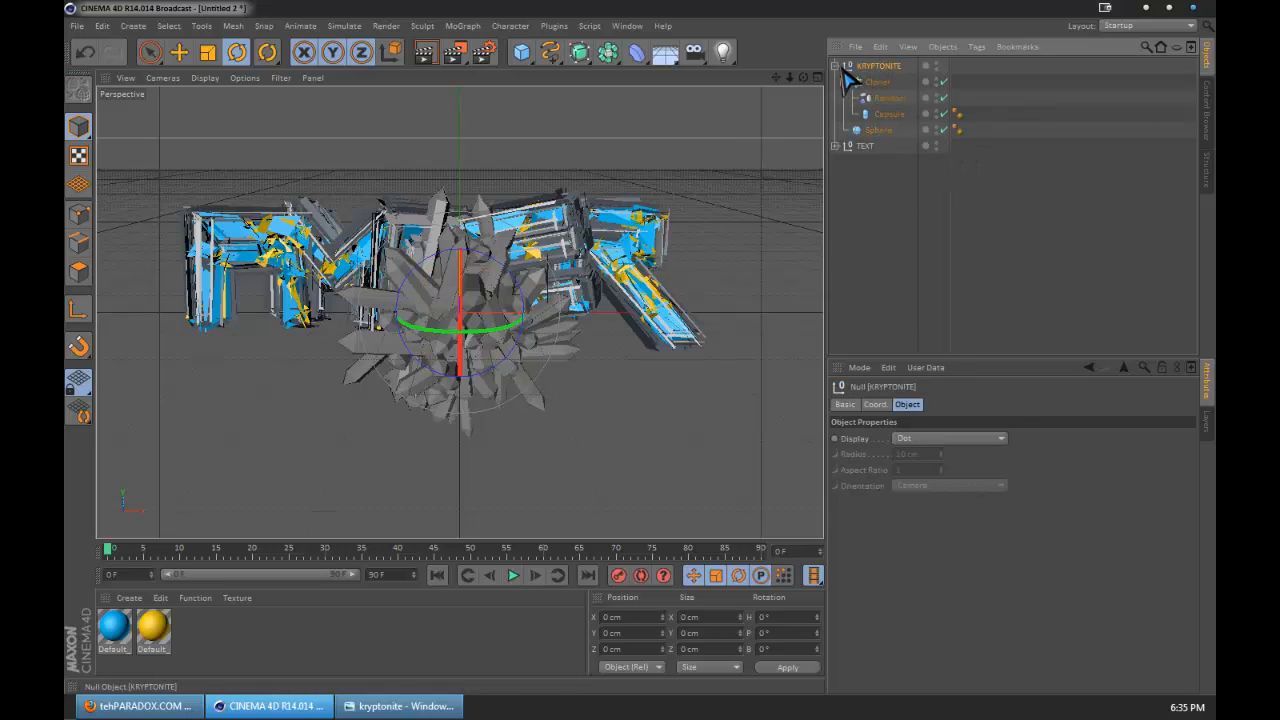
click(837, 67)
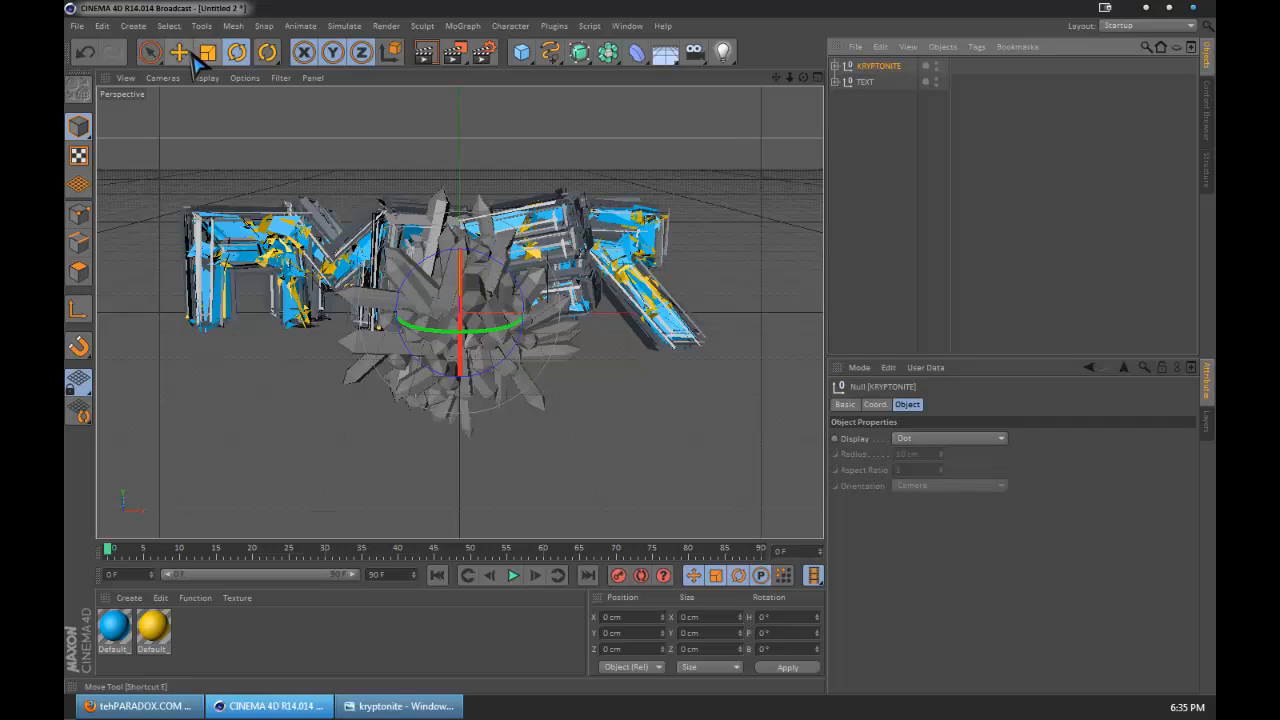
Move the KRYPTONITE group behind the first letters, to about X -296 cm, Y 65 cm and Z 119 cm.
click(193, 55)
mouse_move(511, 327)
mouse_down()
mouse_move(240, 330)
mouse_move(490, 333)
mouse_up()
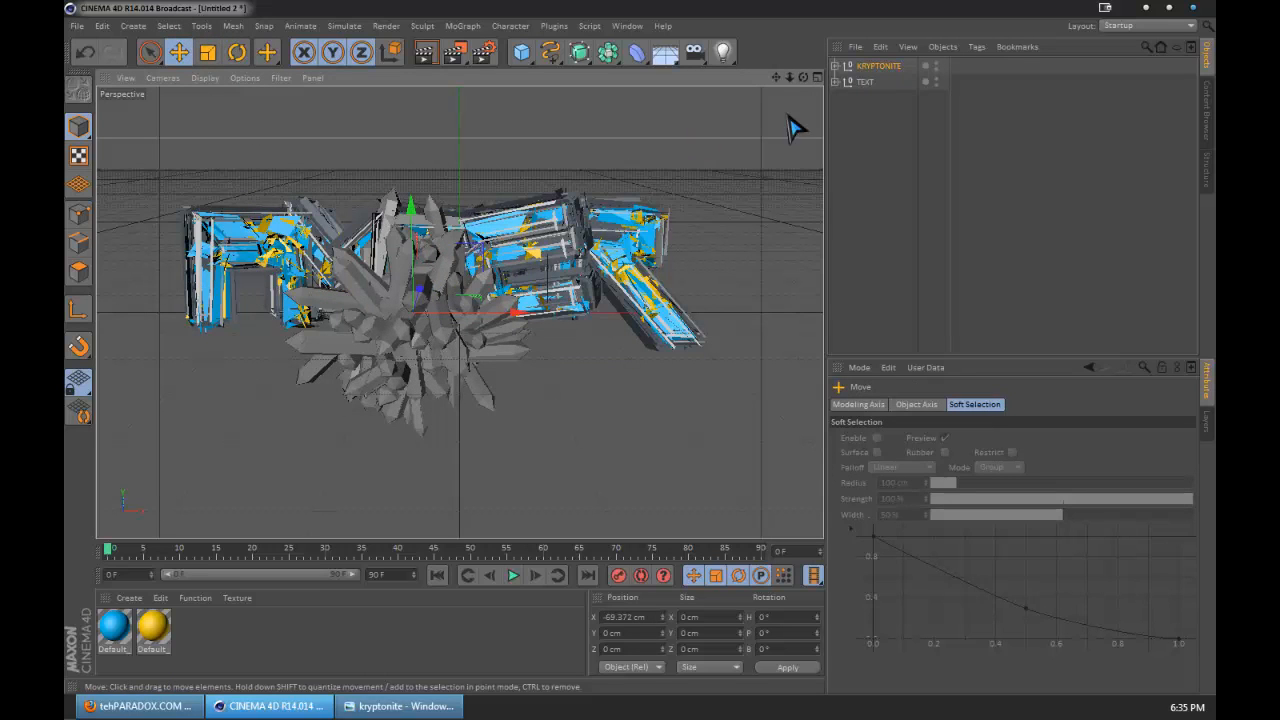
key(F5)
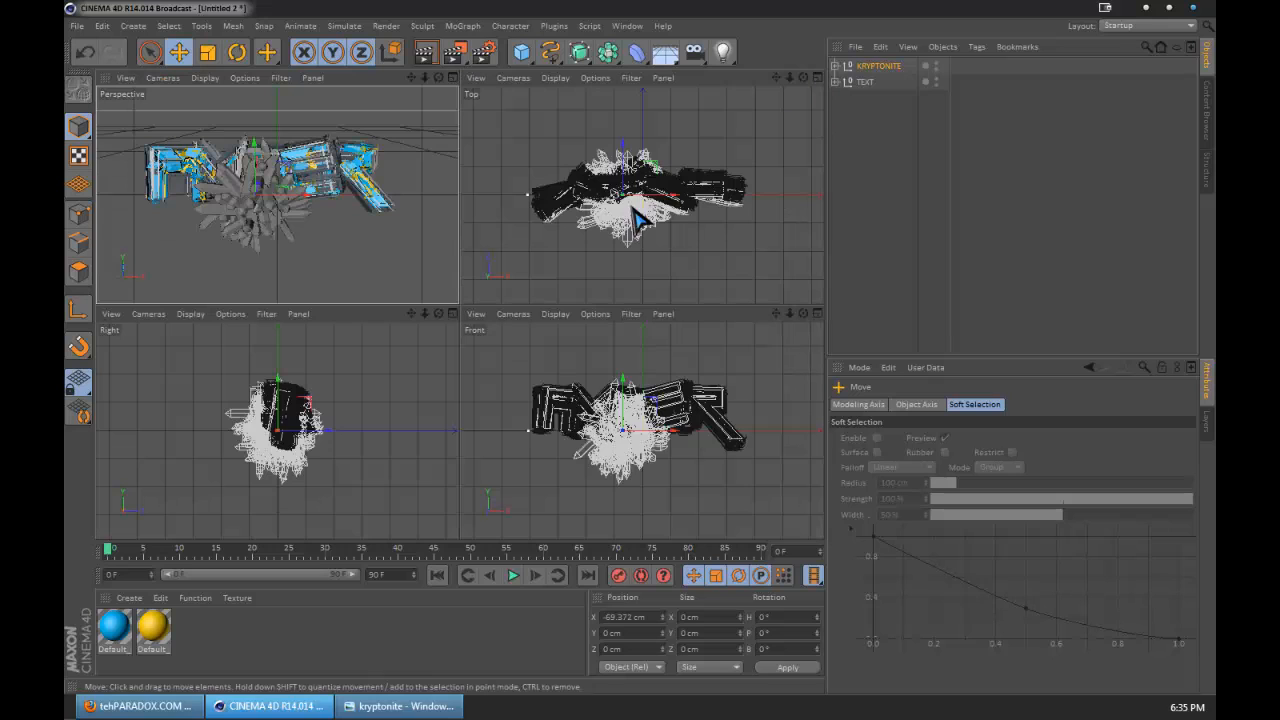
drag(644, 197, 577, 160)
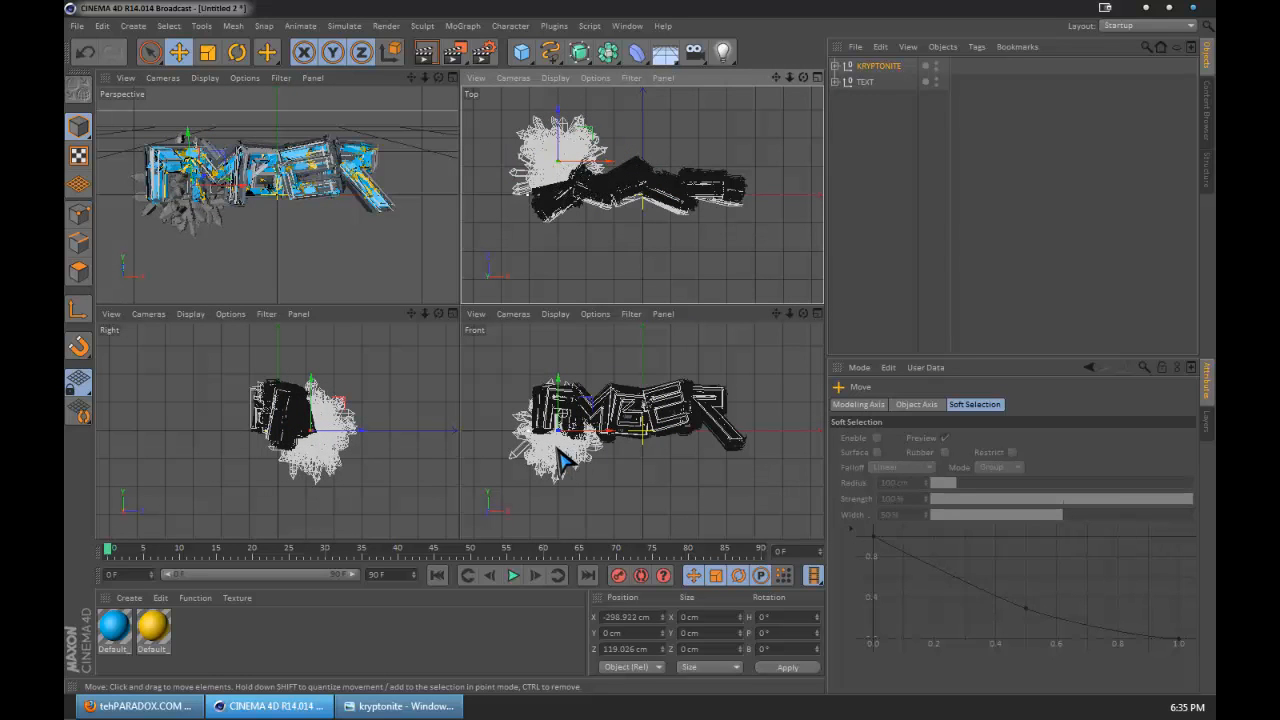
drag(566, 458, 562, 446)
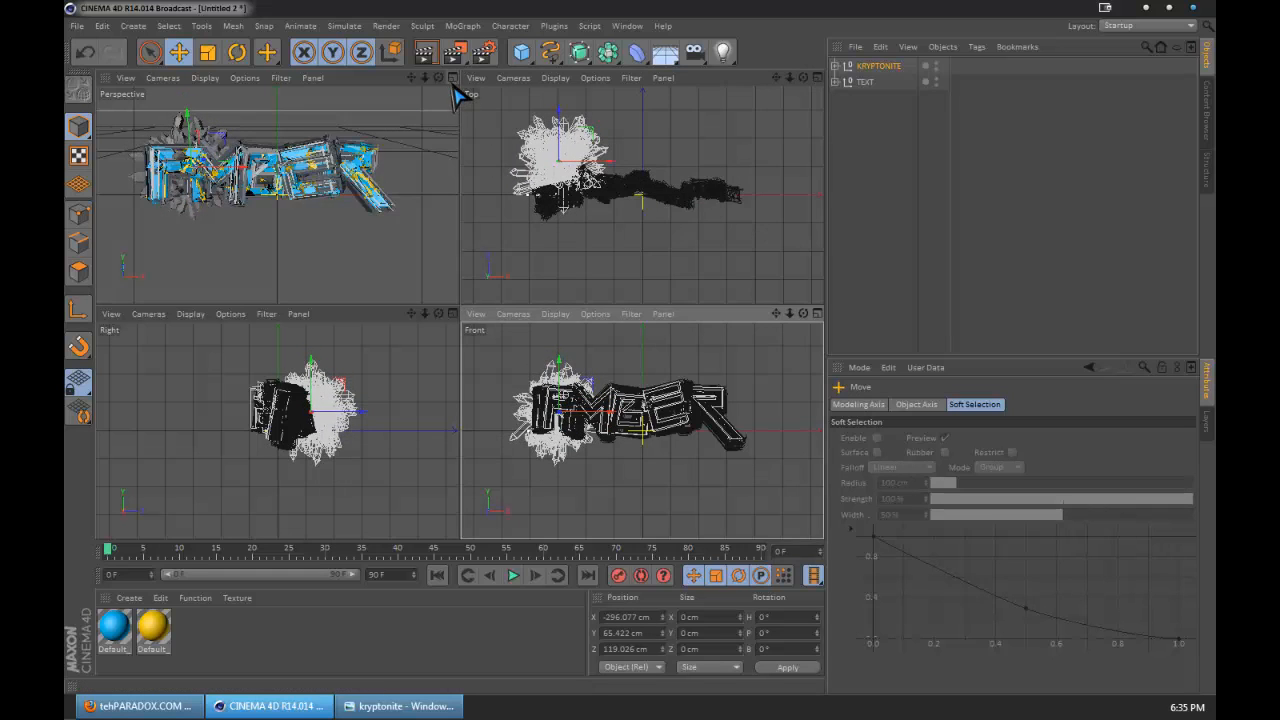
click(452, 78)
Duplicate the KRYPTONITE group, move the copy to about X -92 cm and rotate it to about H 77°, P 67°, B -16°.
click(885, 72)
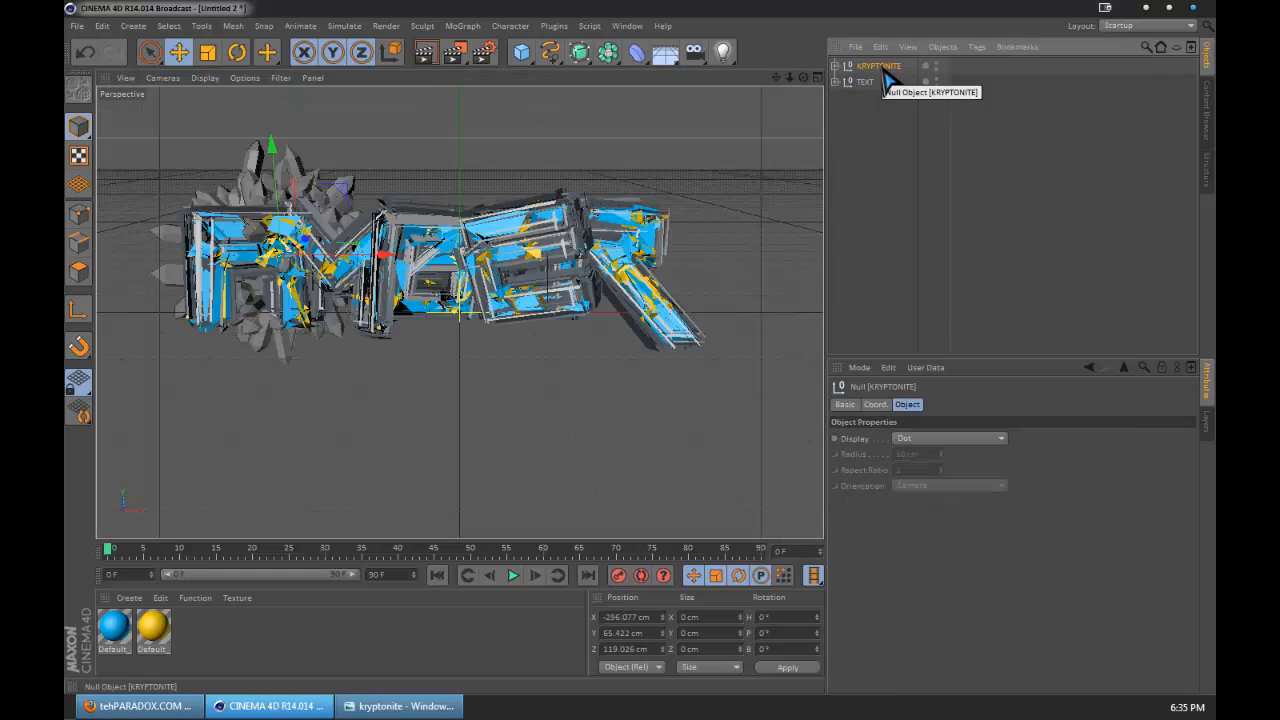
key(ctrl+c)
key(ctrl+v)
drag(383, 255, 513, 255)
click(238, 55)
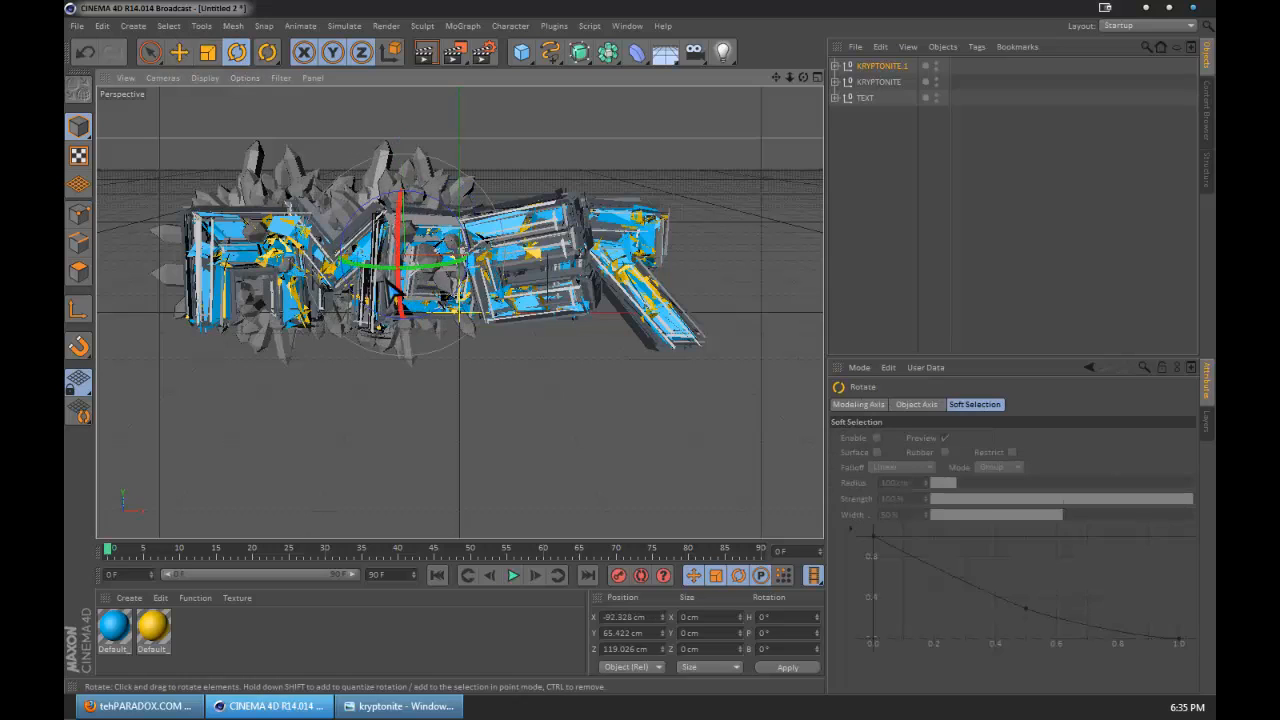
drag(420, 250, 482, 343)
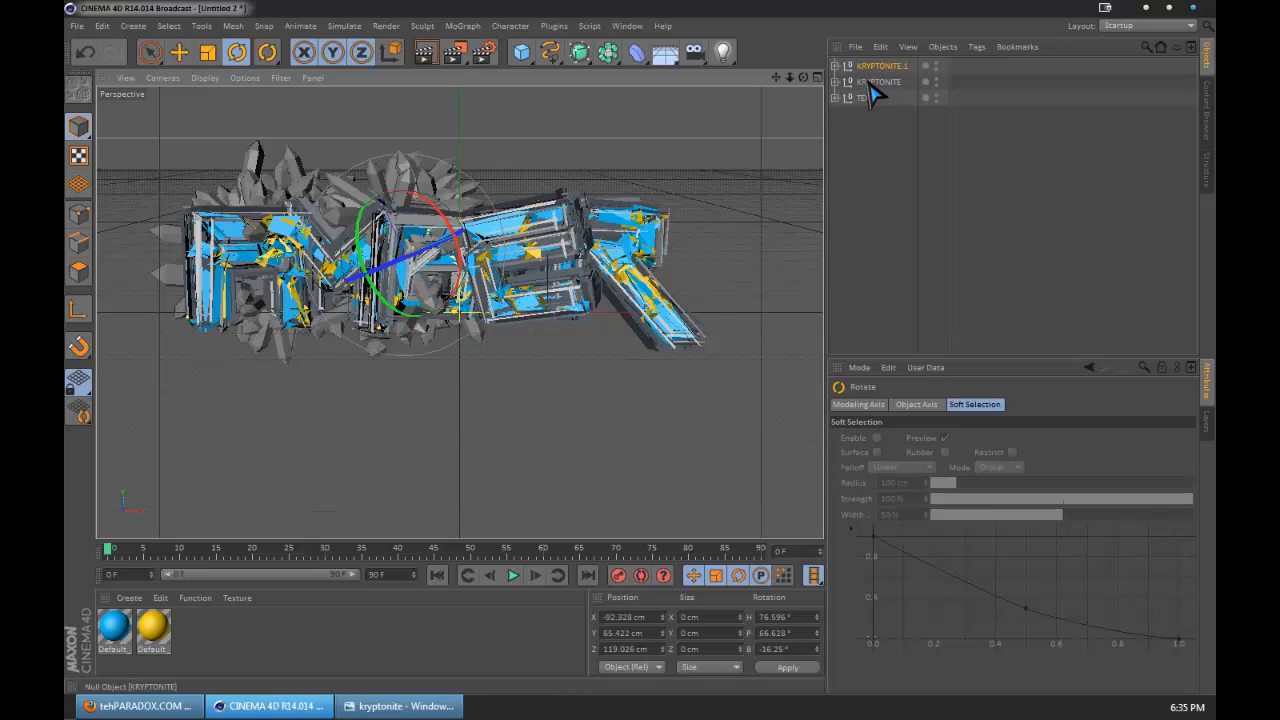
Duplicate the rotated copy, place it behind the last letters at about X 192, Y 55, Z 116 cm and rotate it to about H 233°, P 27°, B -110°.
click(877, 71)
key(ctrl+c)
key(ctrl+v)
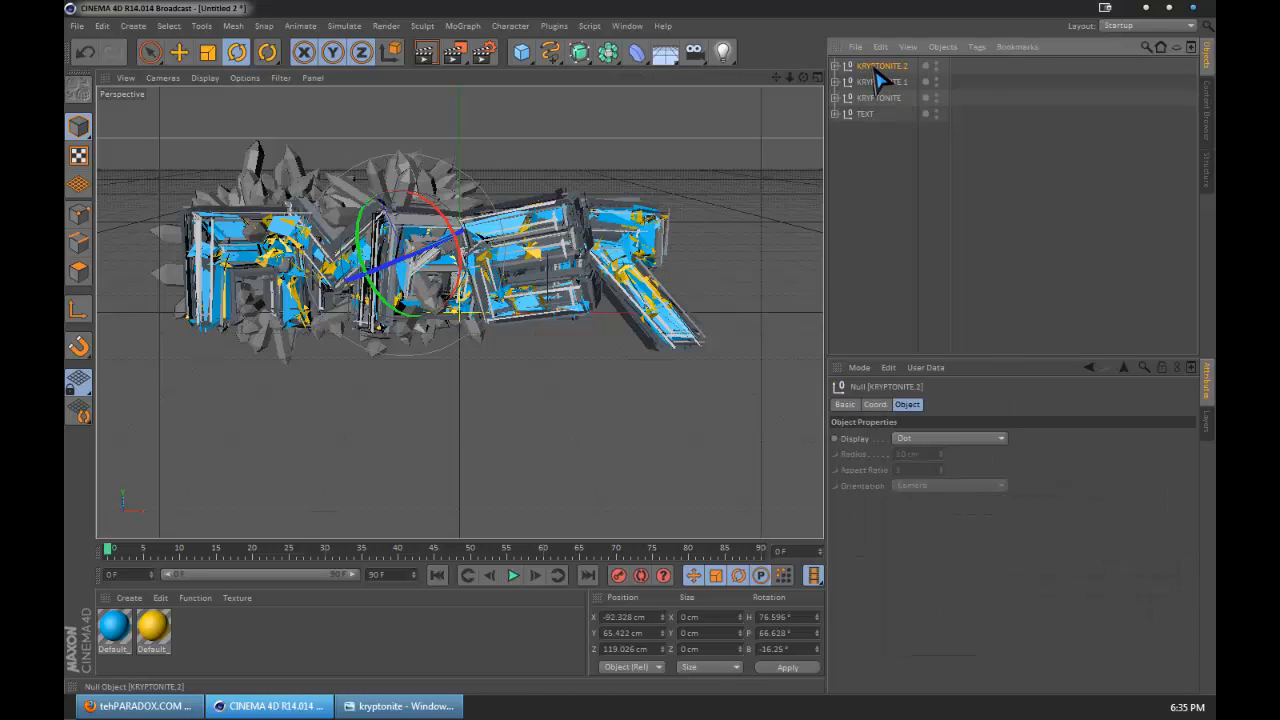
click(182, 53)
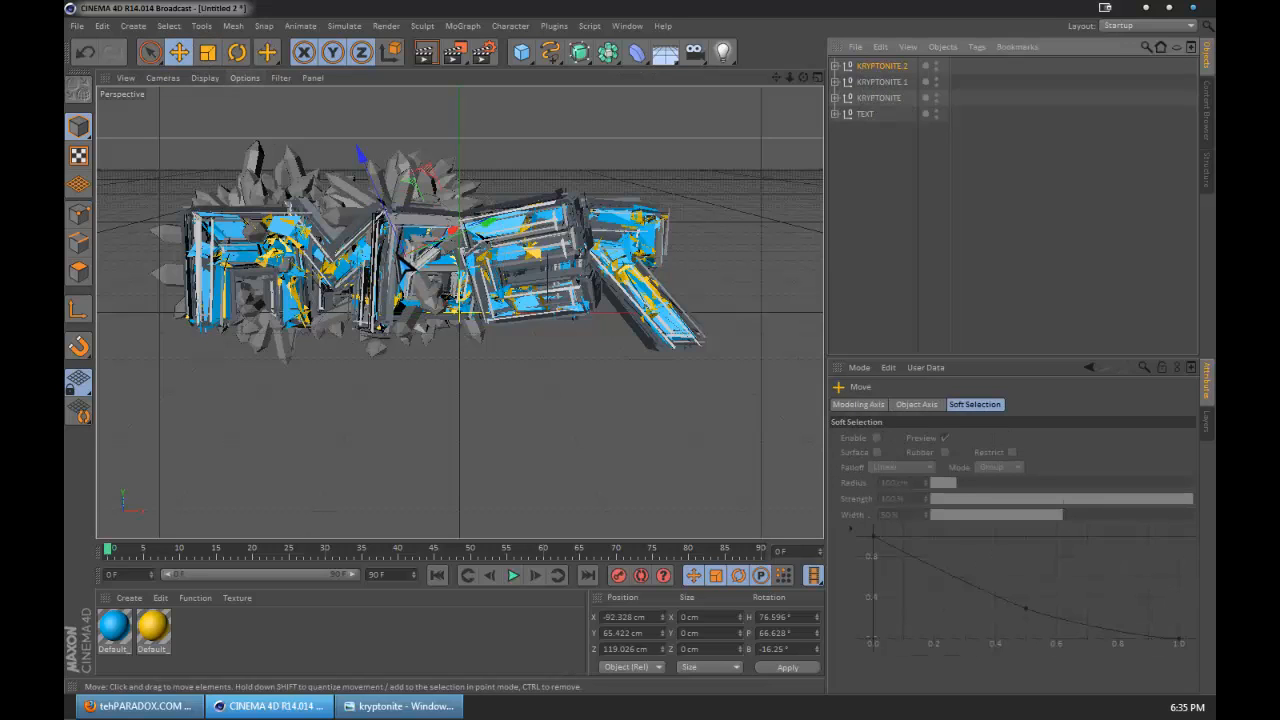
drag(405, 258, 595, 213)
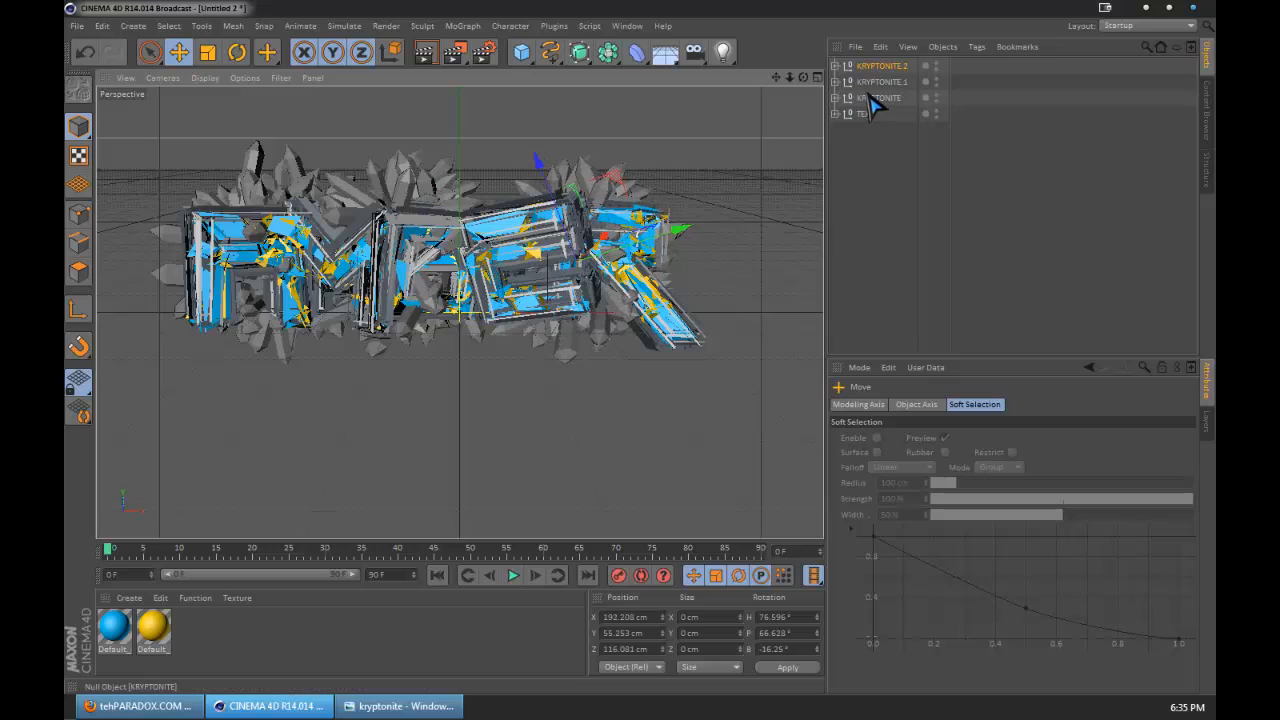
click(237, 52)
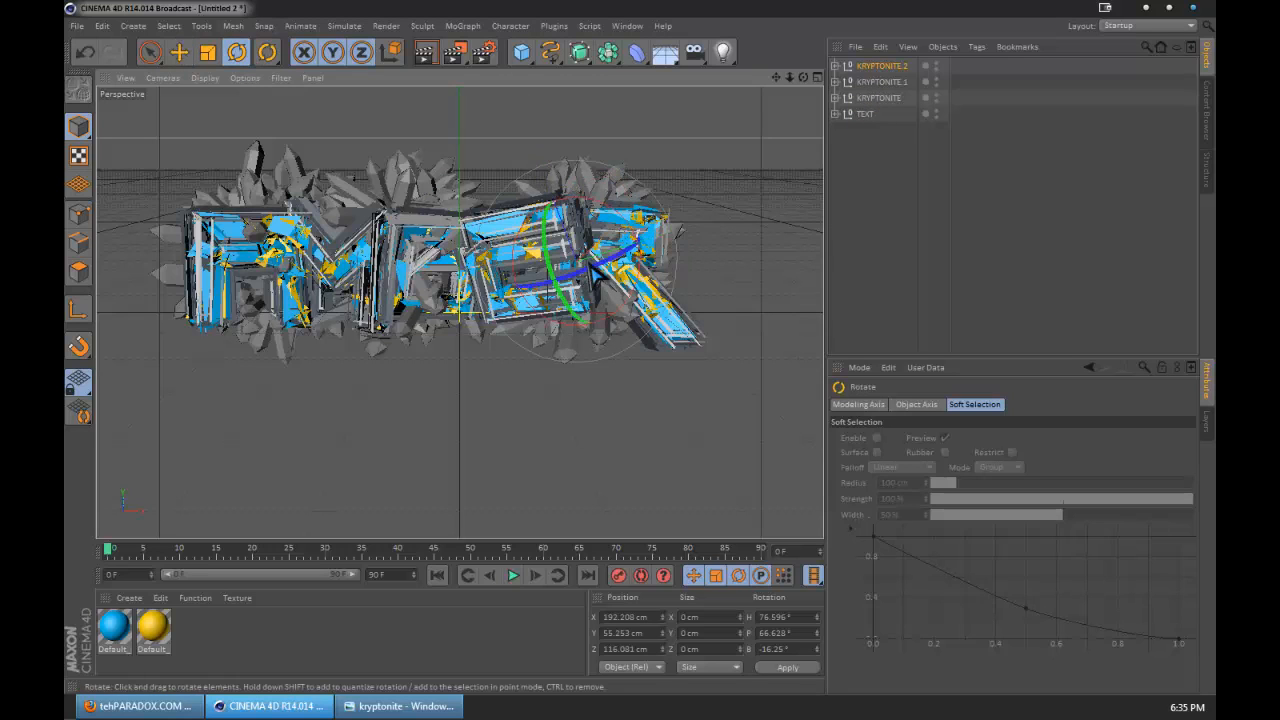
drag(648, 302, 700, 352)
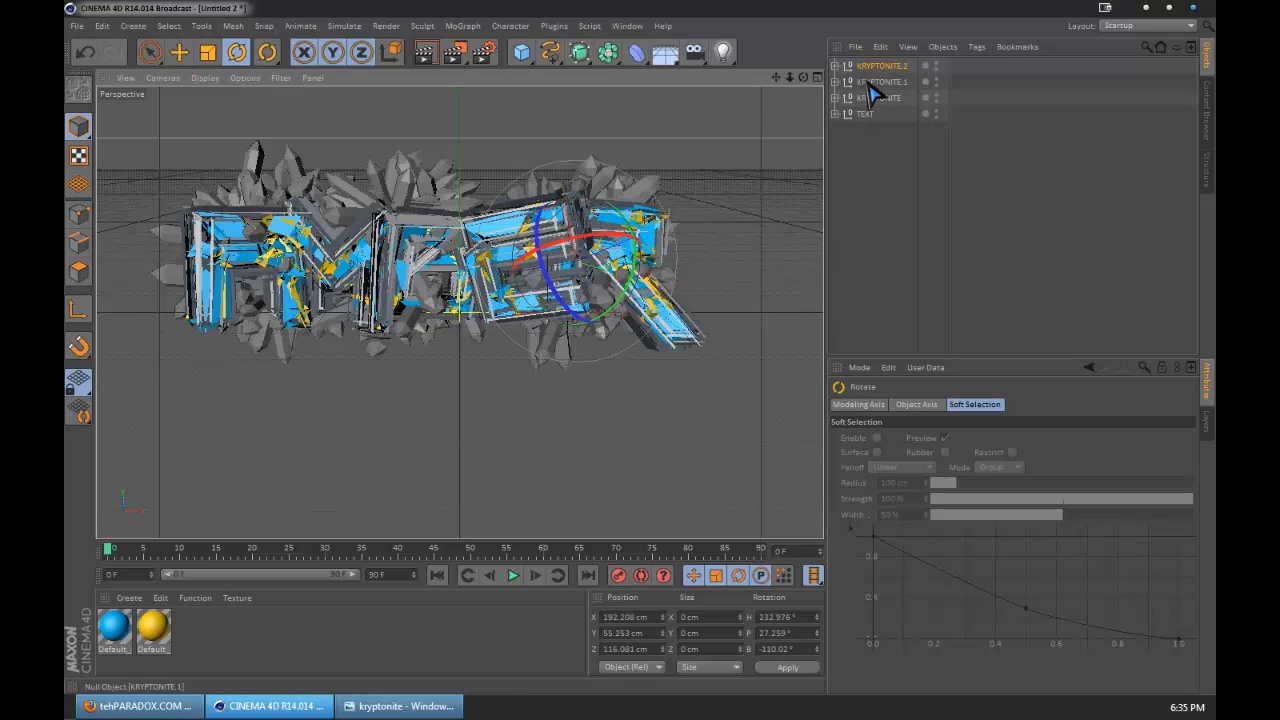
Reposition the middle KRYPTONITE copy farther behind the text, at about X -40 cm, Y 55 cm and Z 174 cm.
click(875, 81)
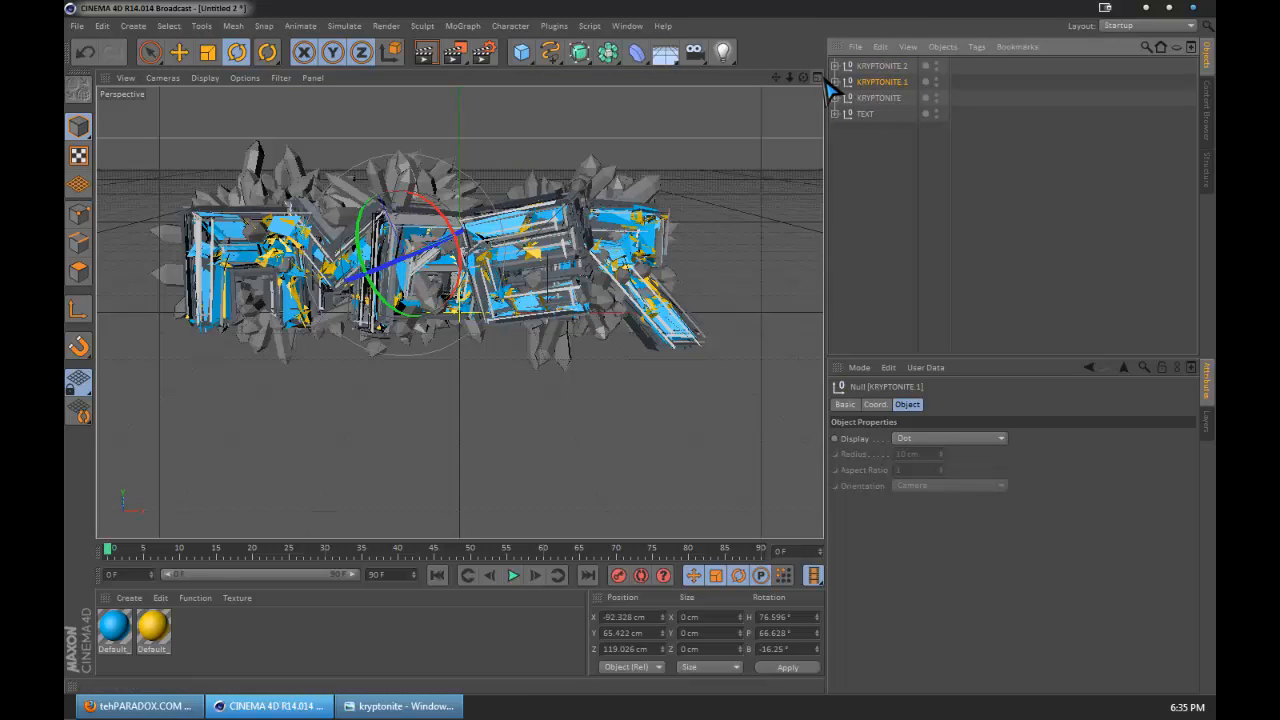
key(F5)
click(179, 52)
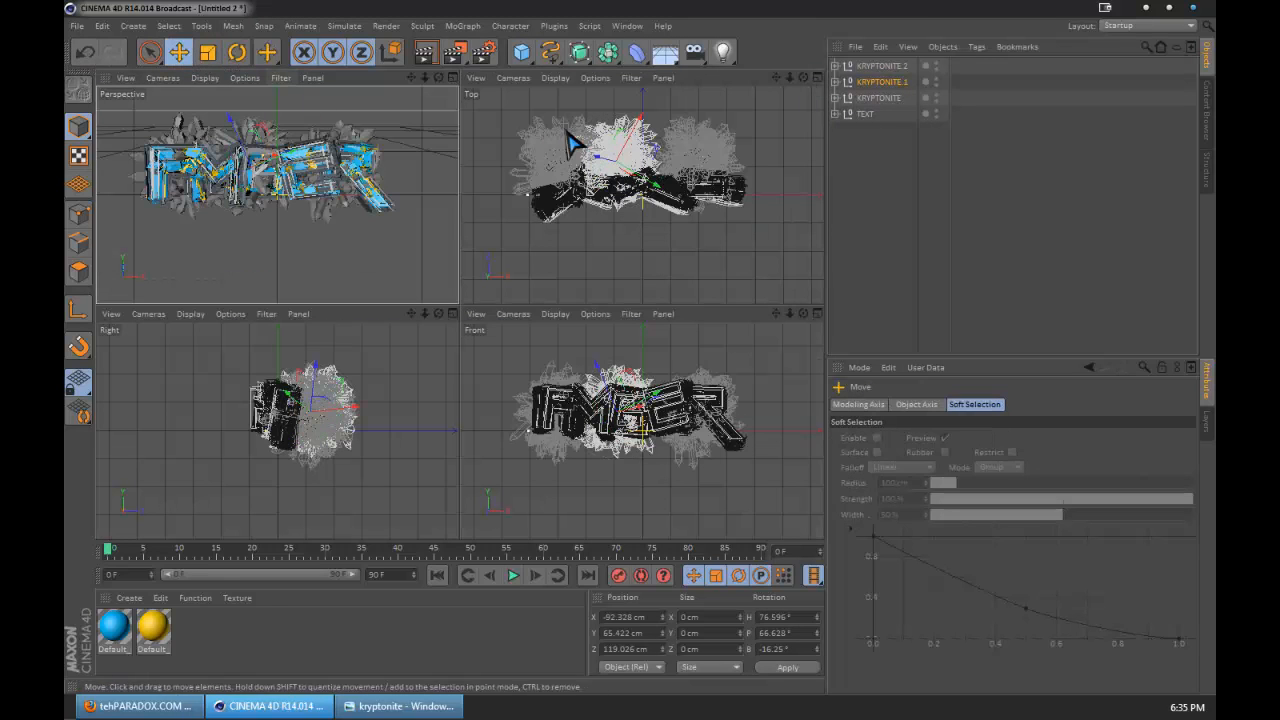
mouse_move(652, 425)
mouse_down()
mouse_move(632, 424)
mouse_move(634, 398)
mouse_move(648, 415)
mouse_up()
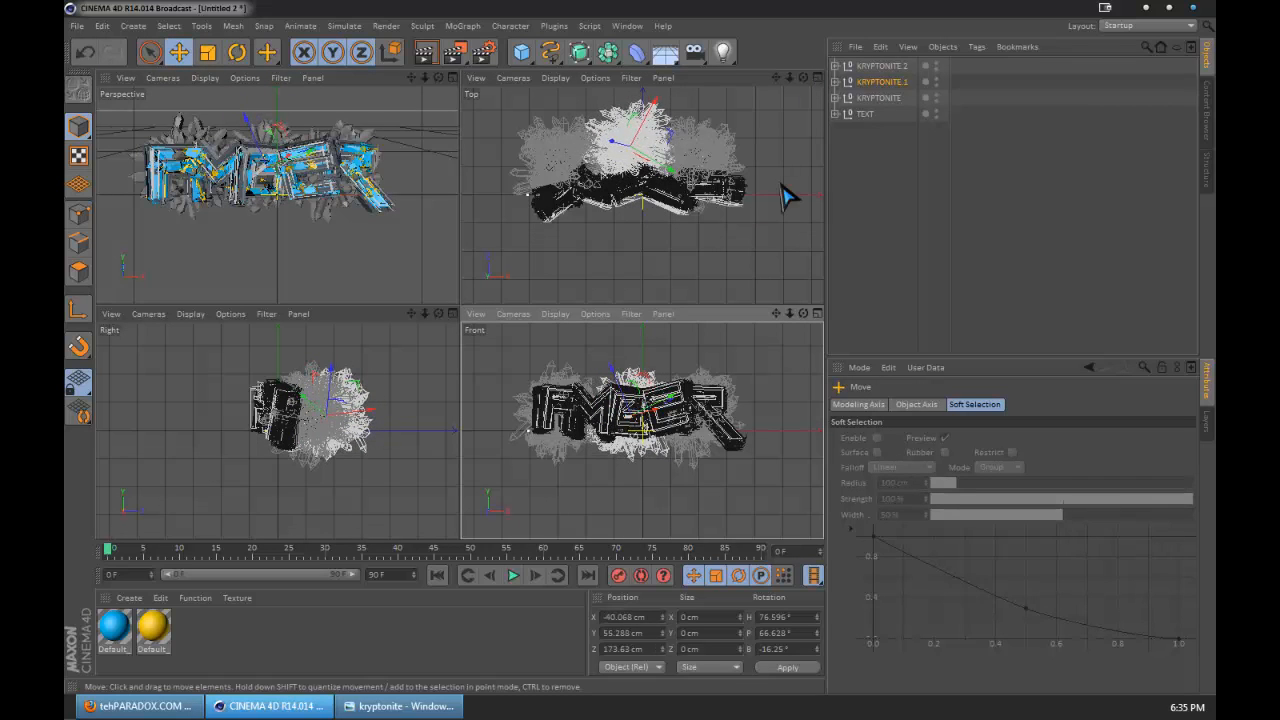
Raise the KRYPTONITE copy behind the last letters to about Y 75 cm.
click(881, 66)
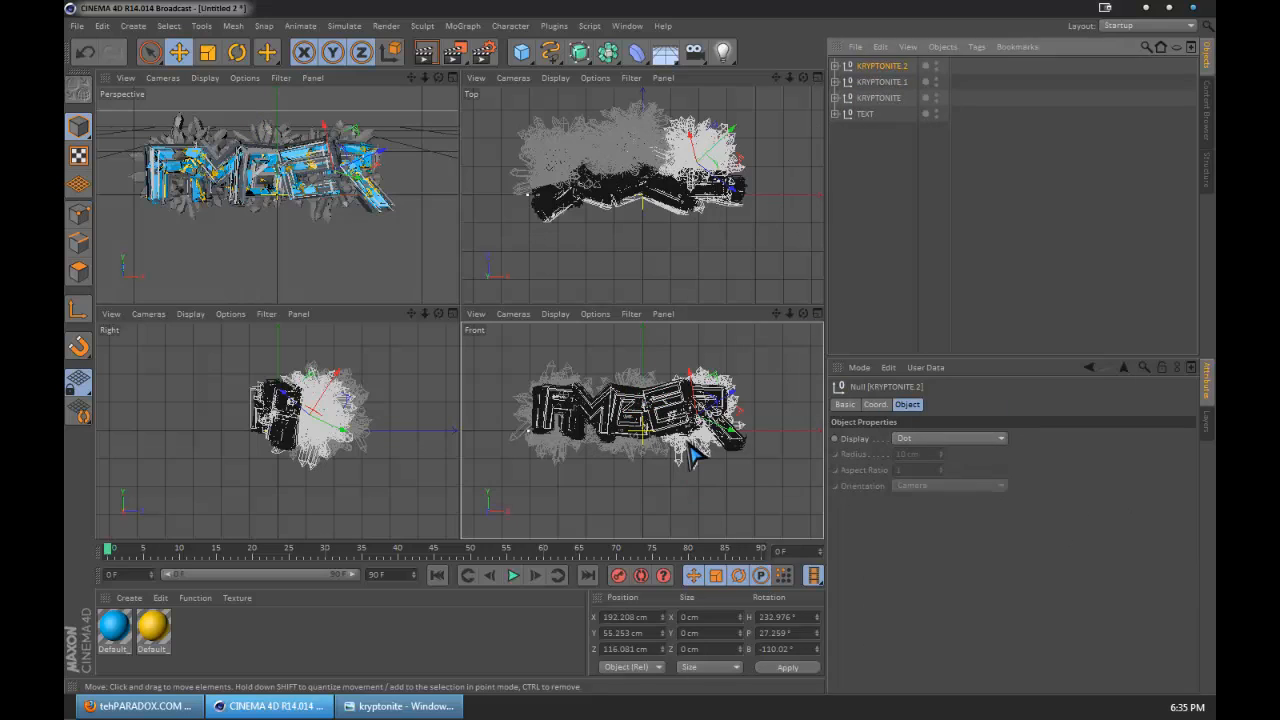
drag(694, 455, 697, 450)
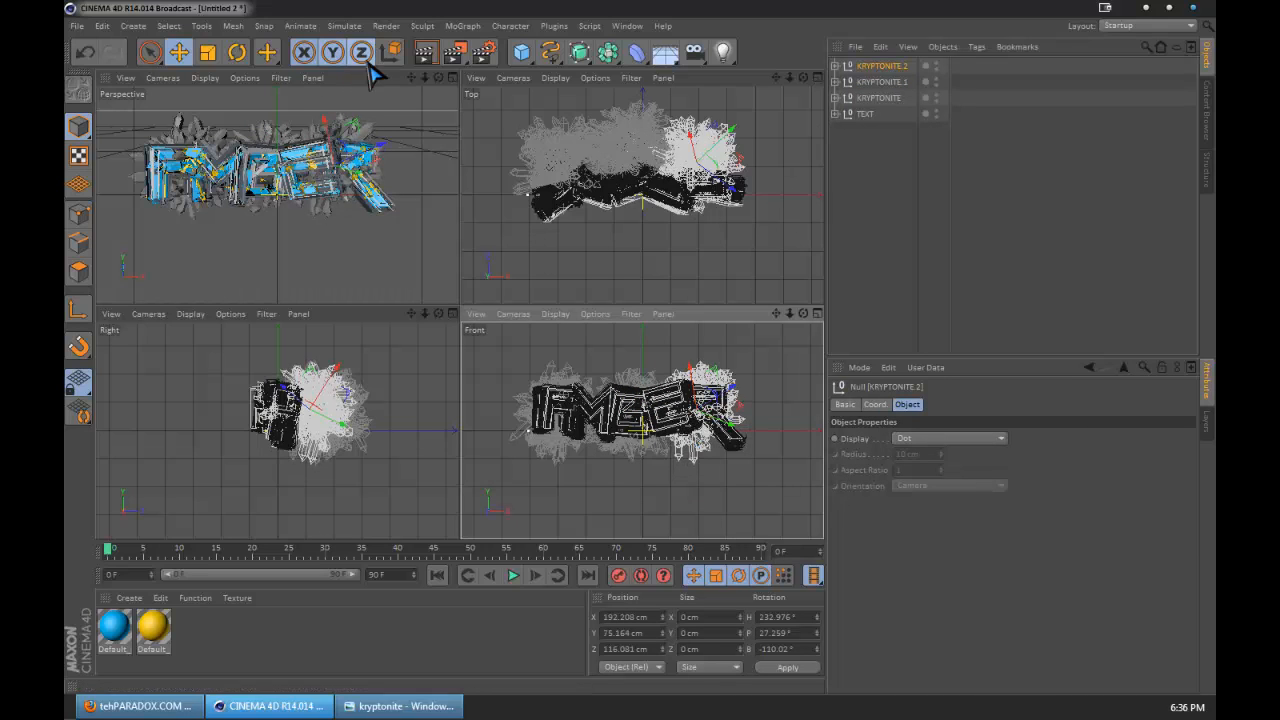
click(452, 77)
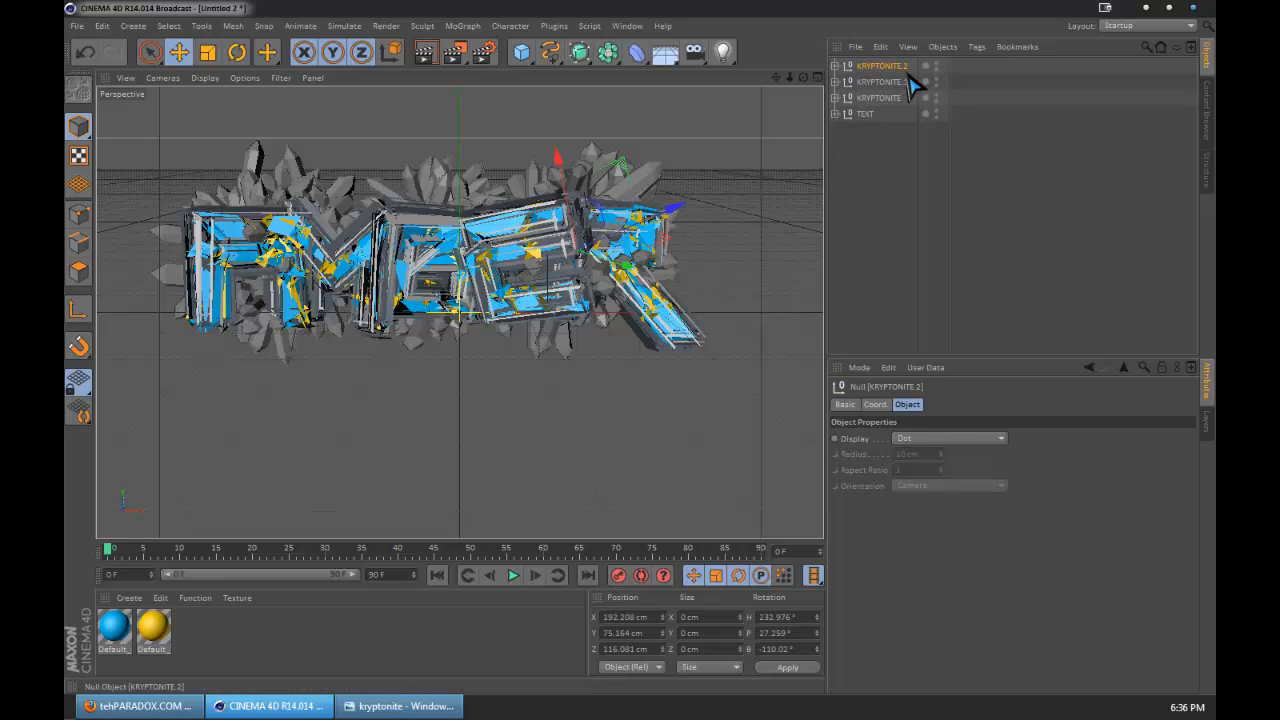
Group the PolyFX object inside the TEXT group under its own null.
click(836, 114)
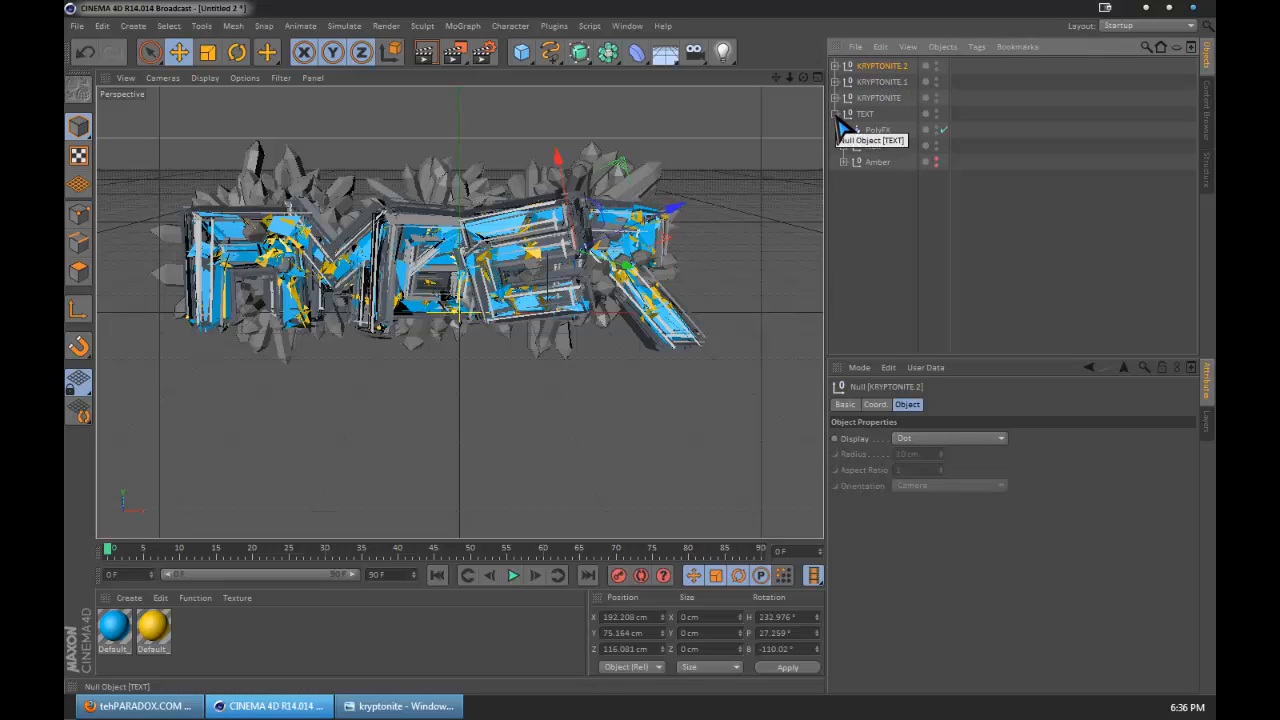
click(874, 131)
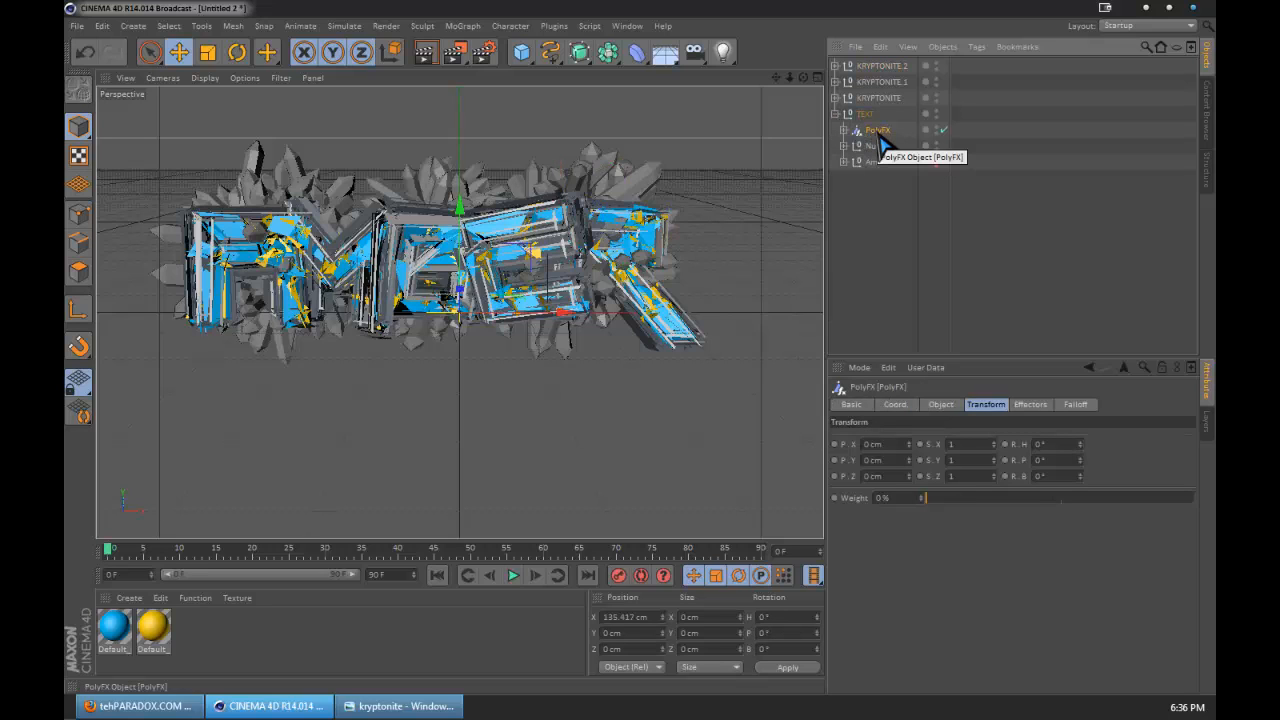
right_click(880, 145)
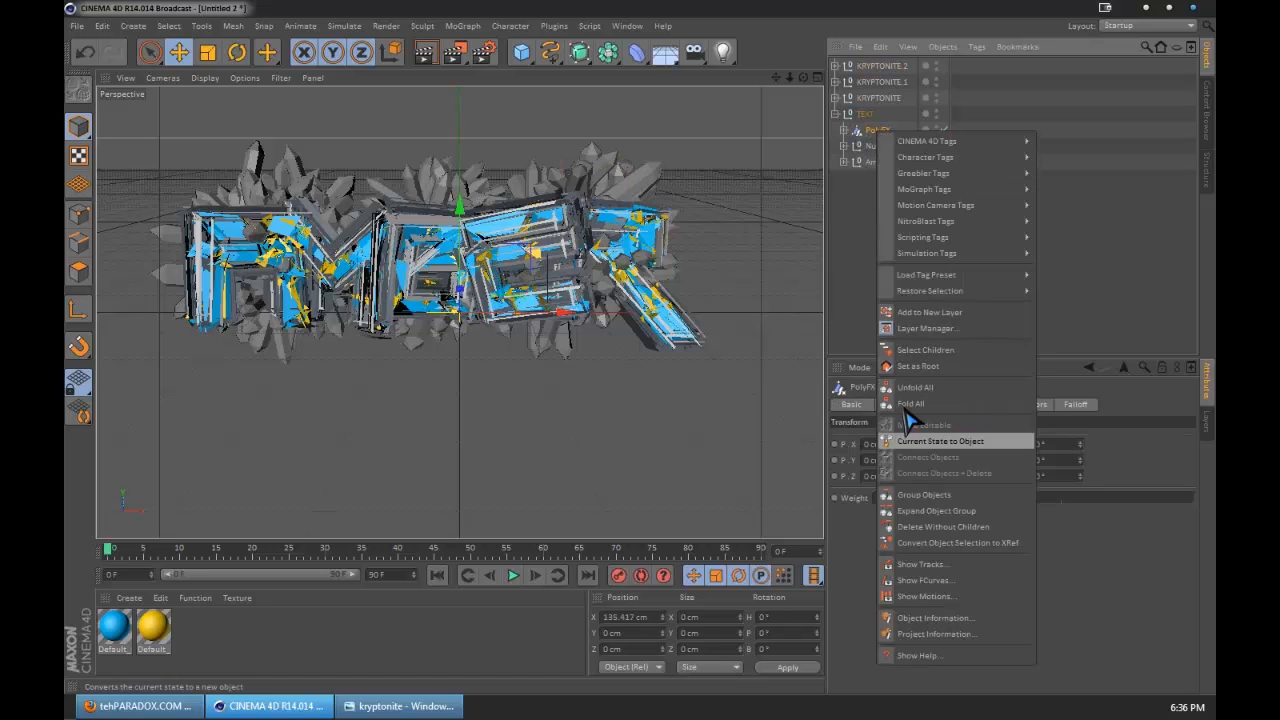
click(930, 508)
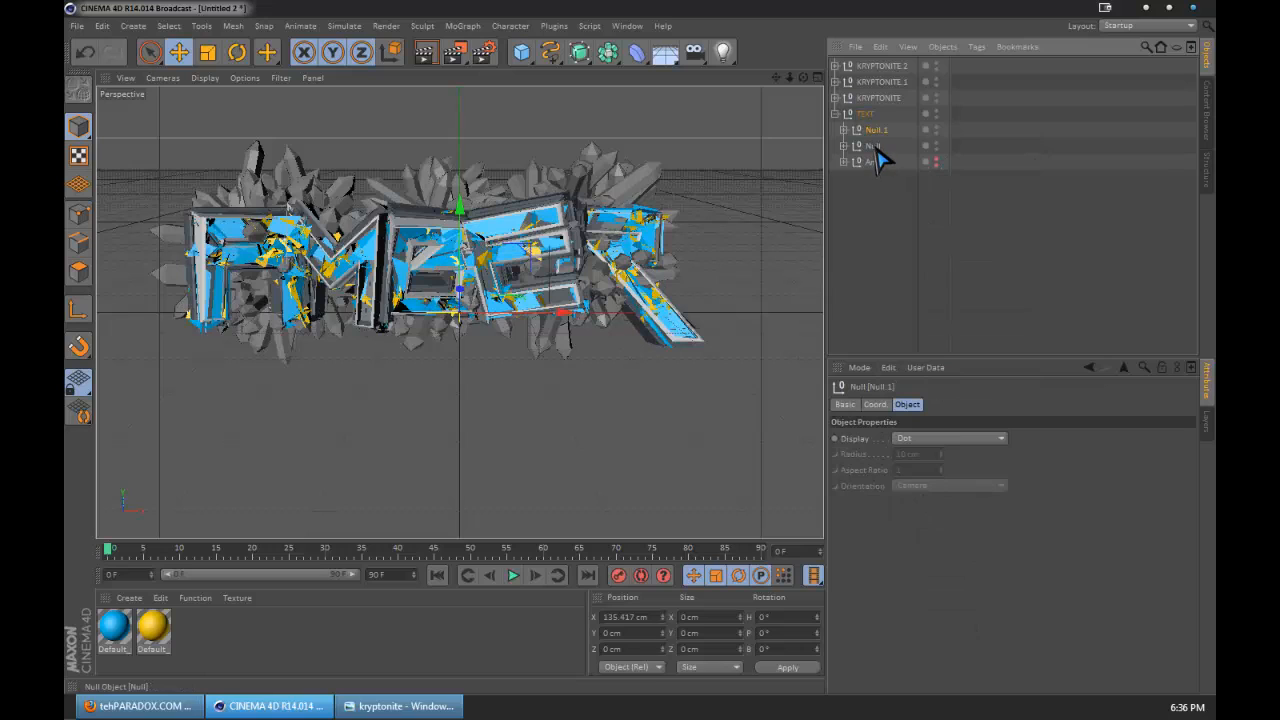
Inspect the contents of the new null holding PolyFX and of the KRYPTONITE group, leaving both collapsed.
click(843, 130)
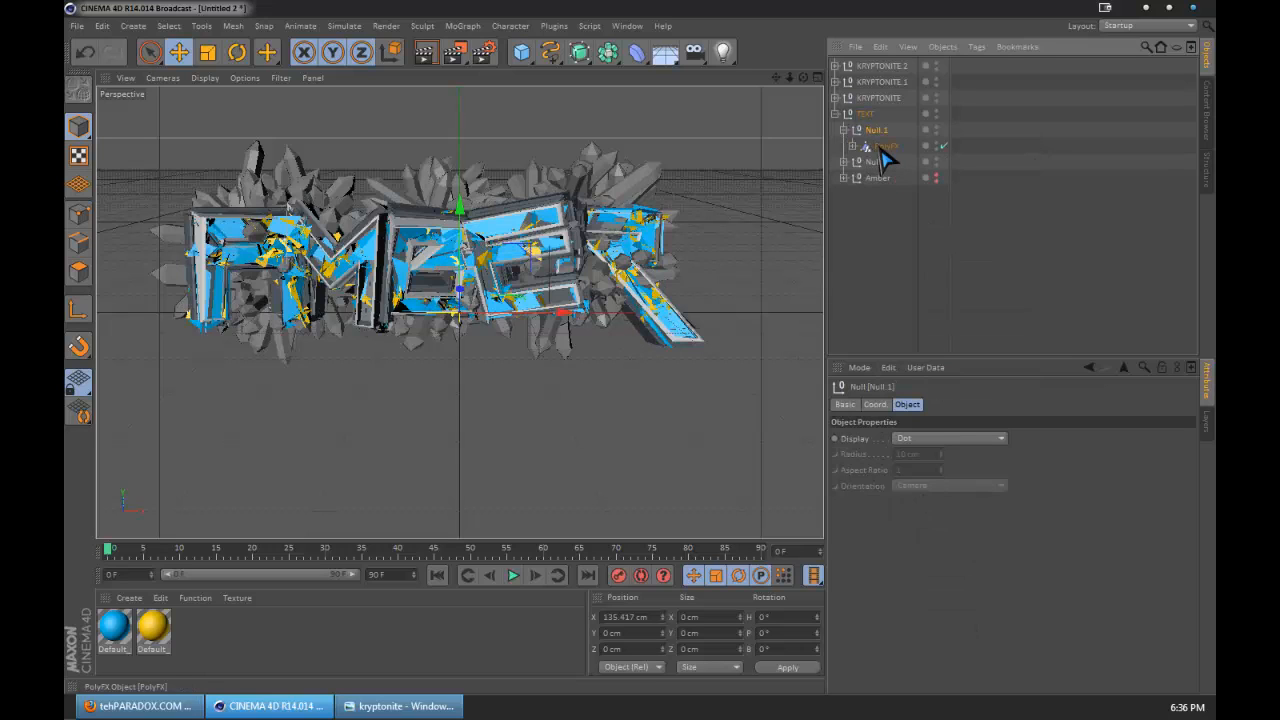
click(853, 146)
click(879, 147)
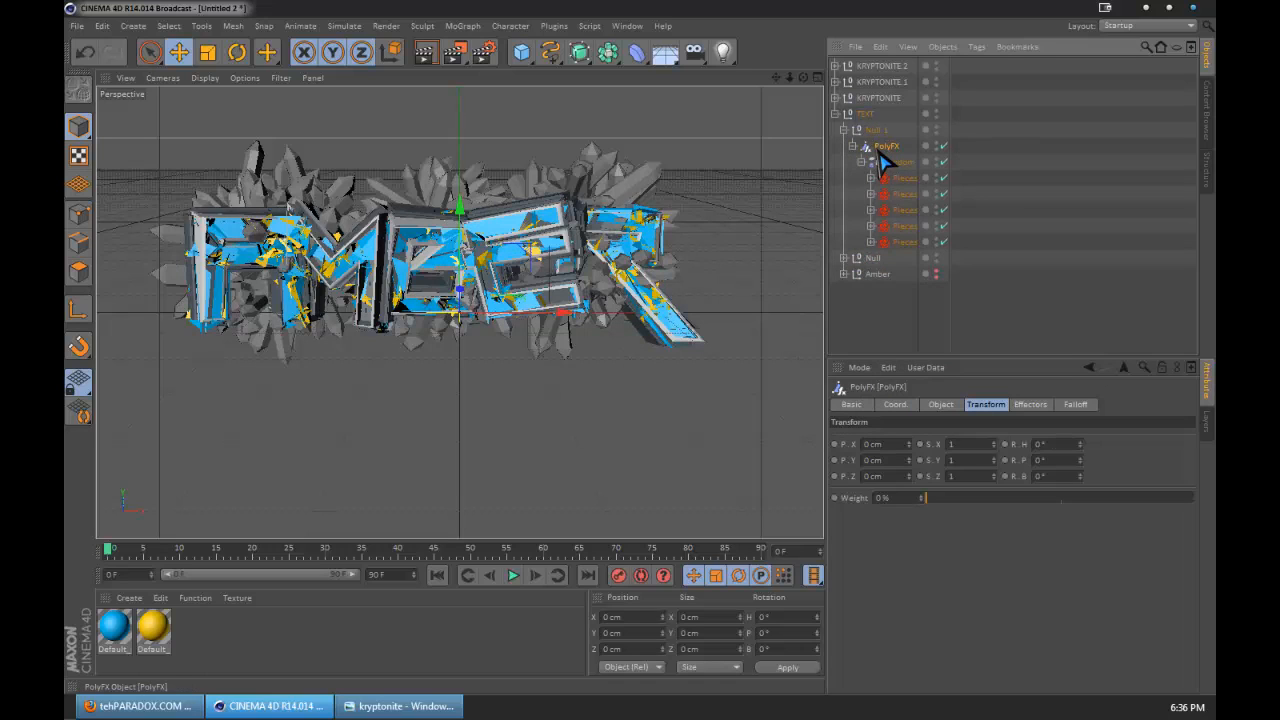
click(877, 131)
click(844, 131)
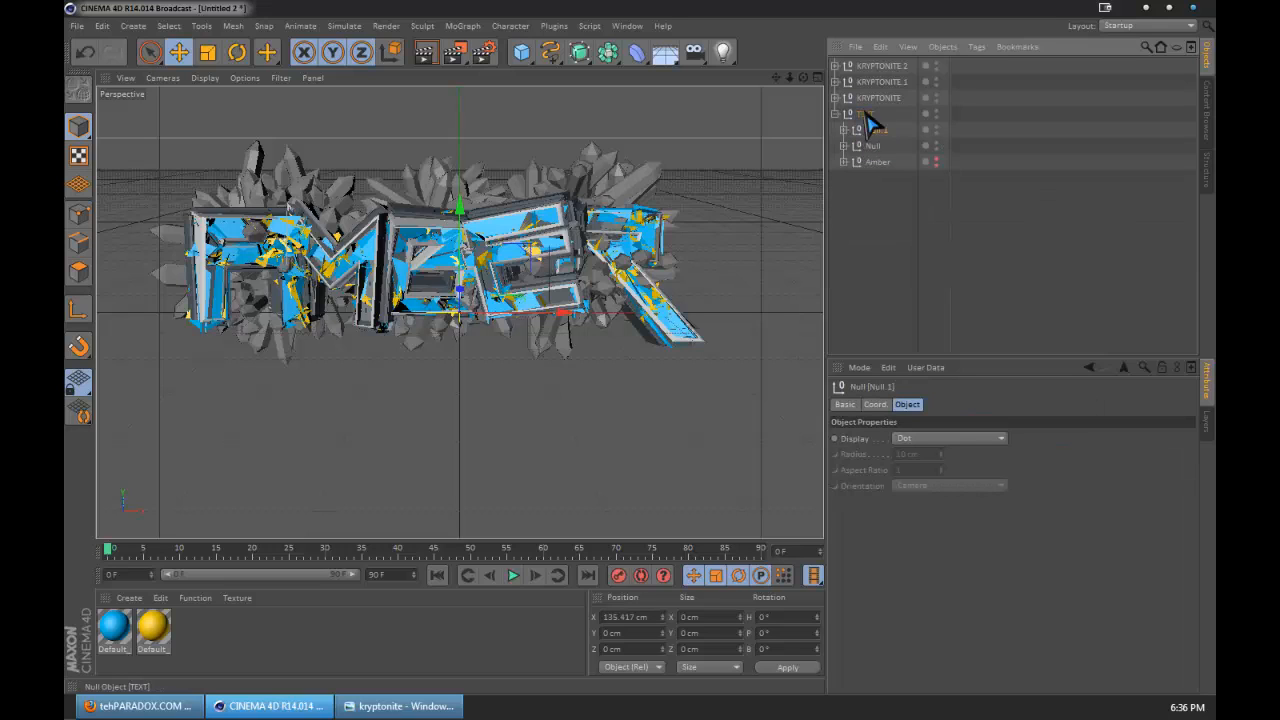
click(835, 98)
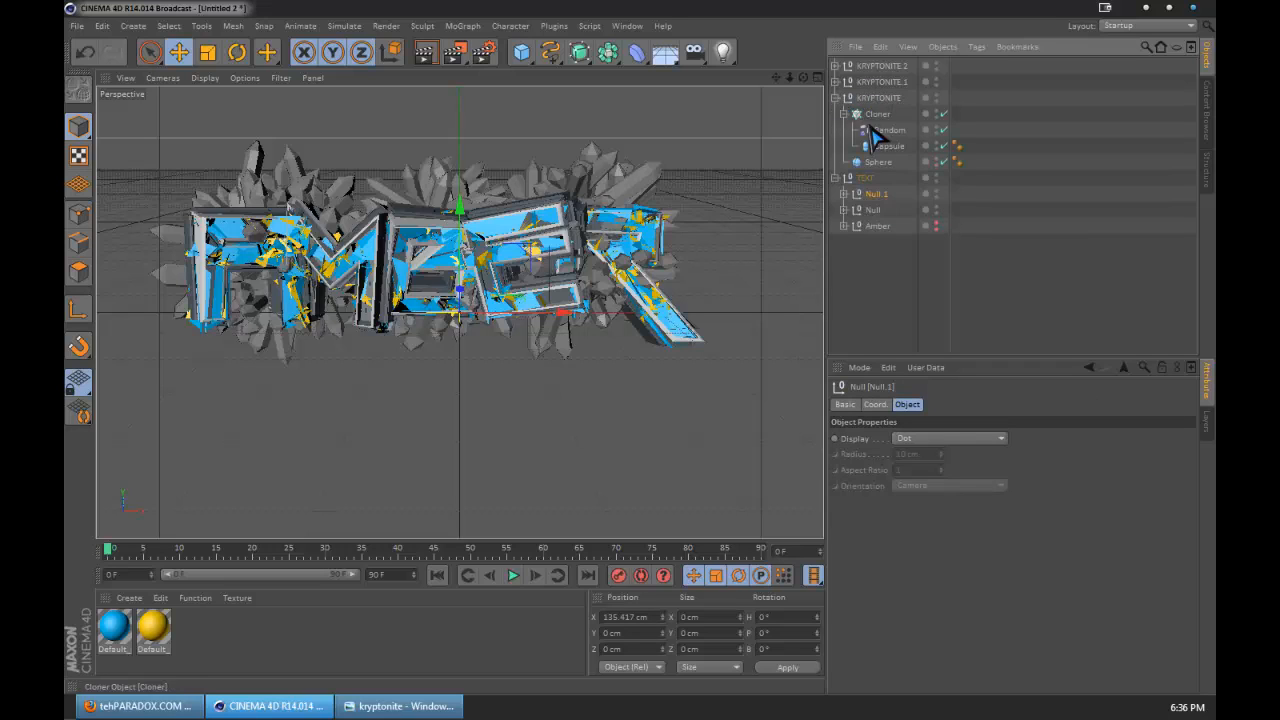
click(835, 98)
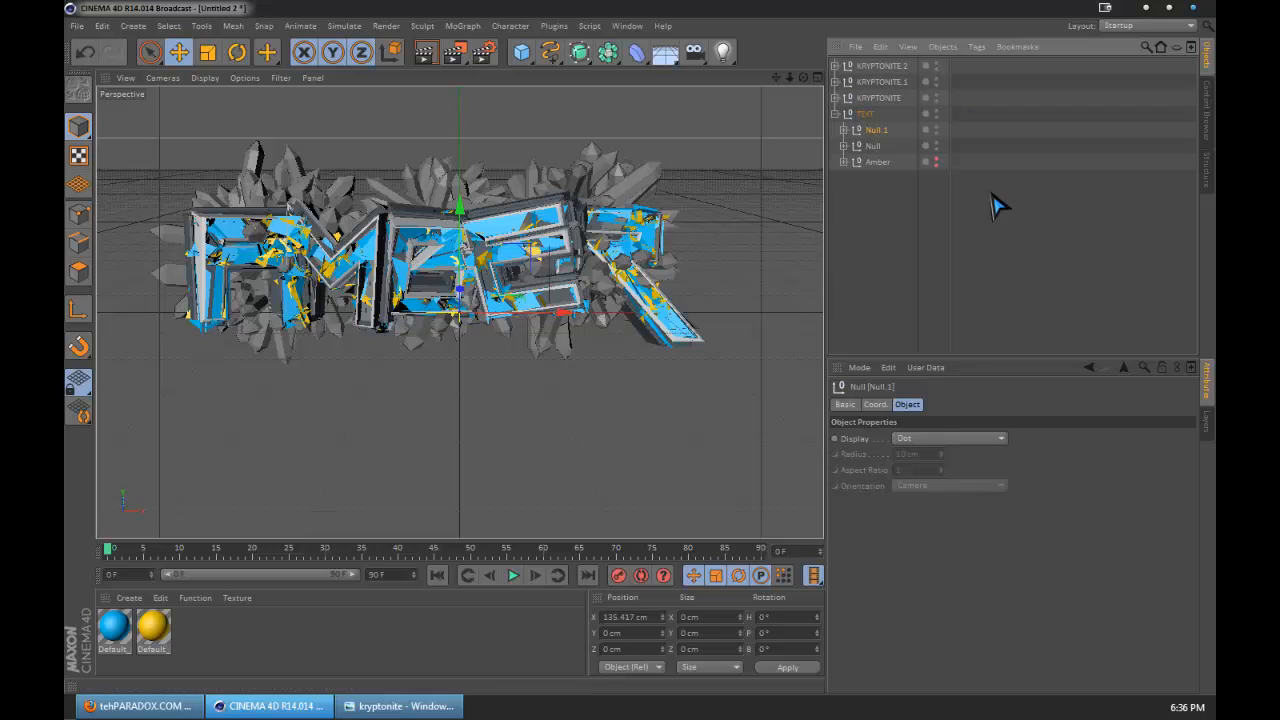
Undo the PolyFX grouping, group PolyFX again under its own null, and collapse the TEXT group.
key(ctrl+z)
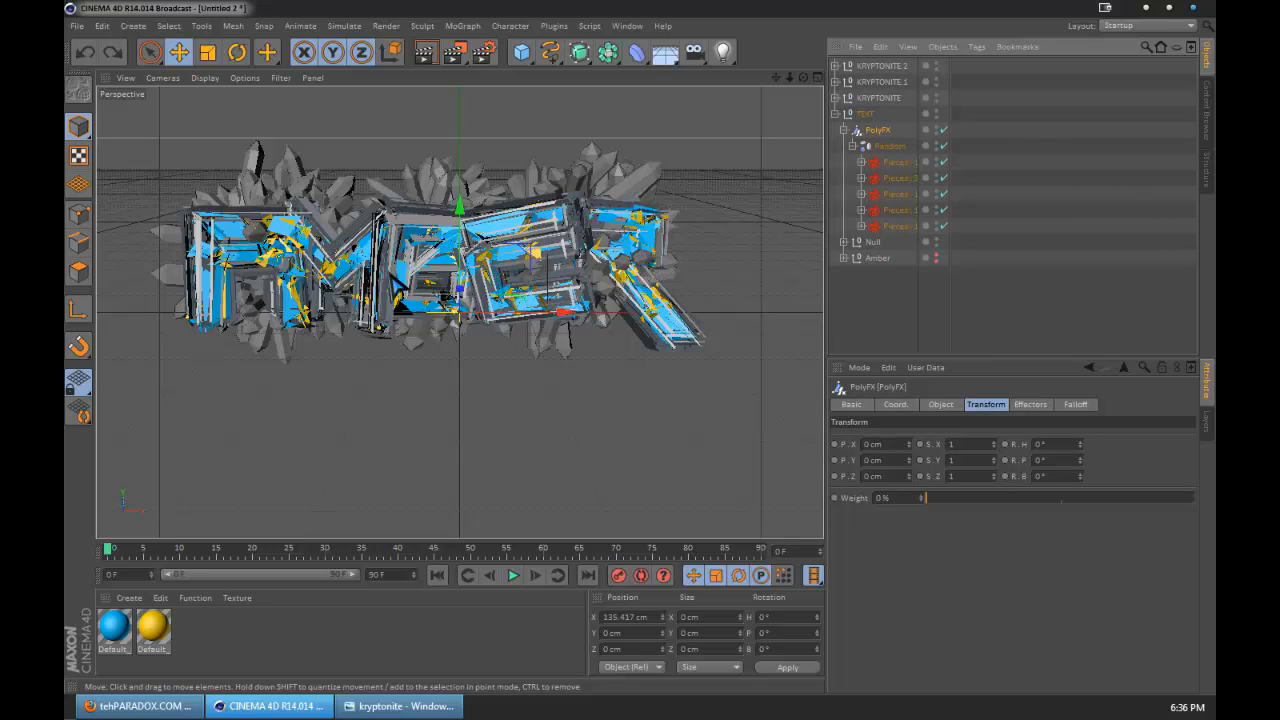
right_click(867, 136)
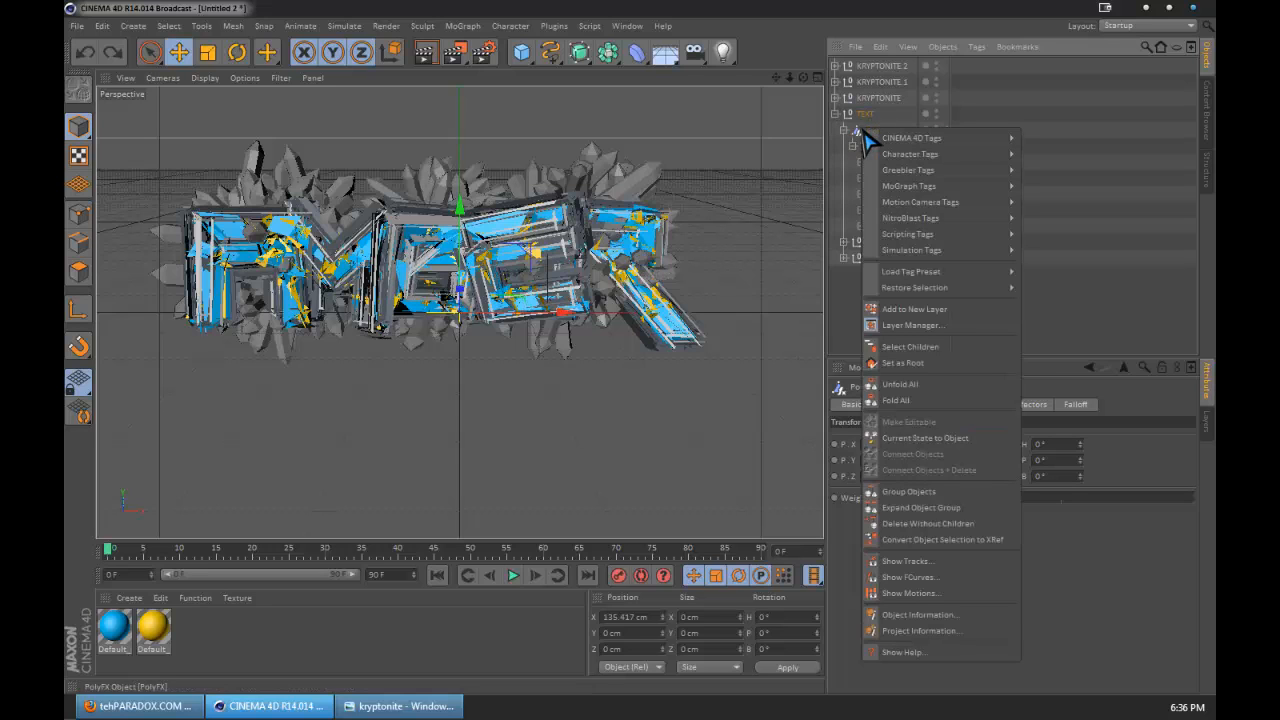
click(944, 503)
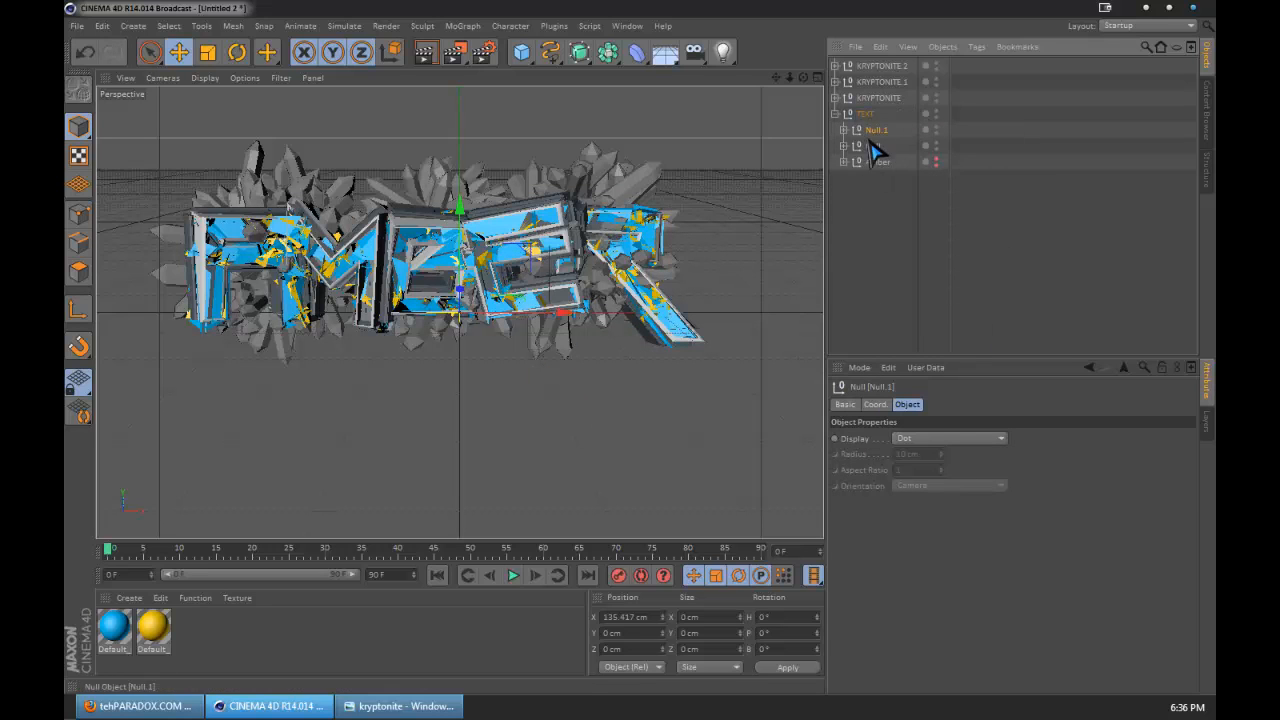
click(836, 114)
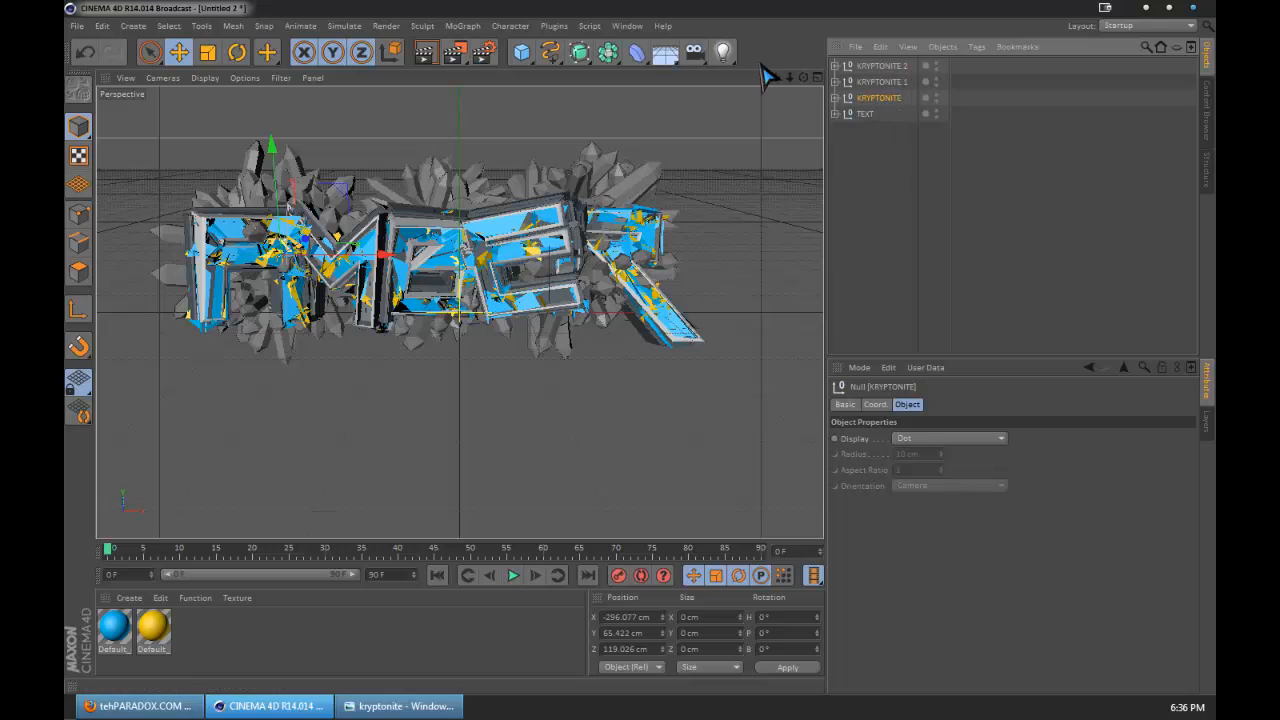
Orbit to a lower viewing angle and check the individual KRYPTONITE crystal groups against the text.
mouse_move(803, 77)
mouse_down()
mouse_move(855, 85)
mouse_move(803, 77)
mouse_up()
click(884, 70)
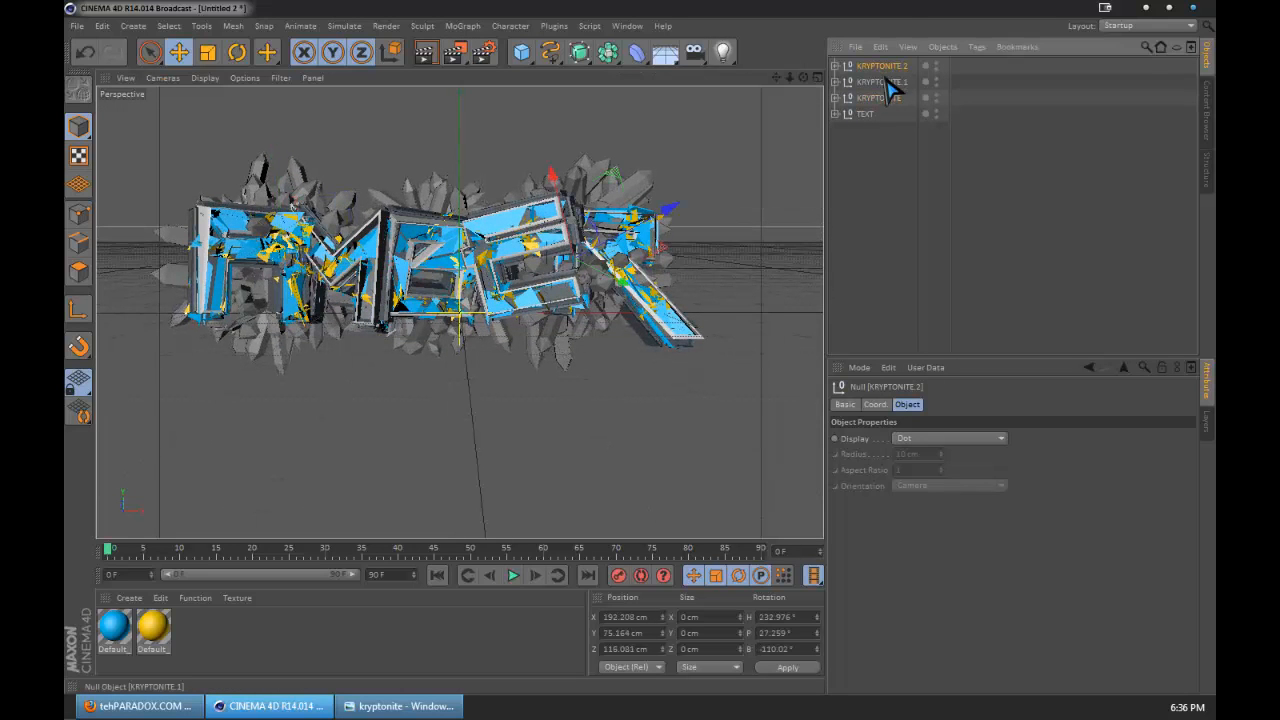
click(890, 100)
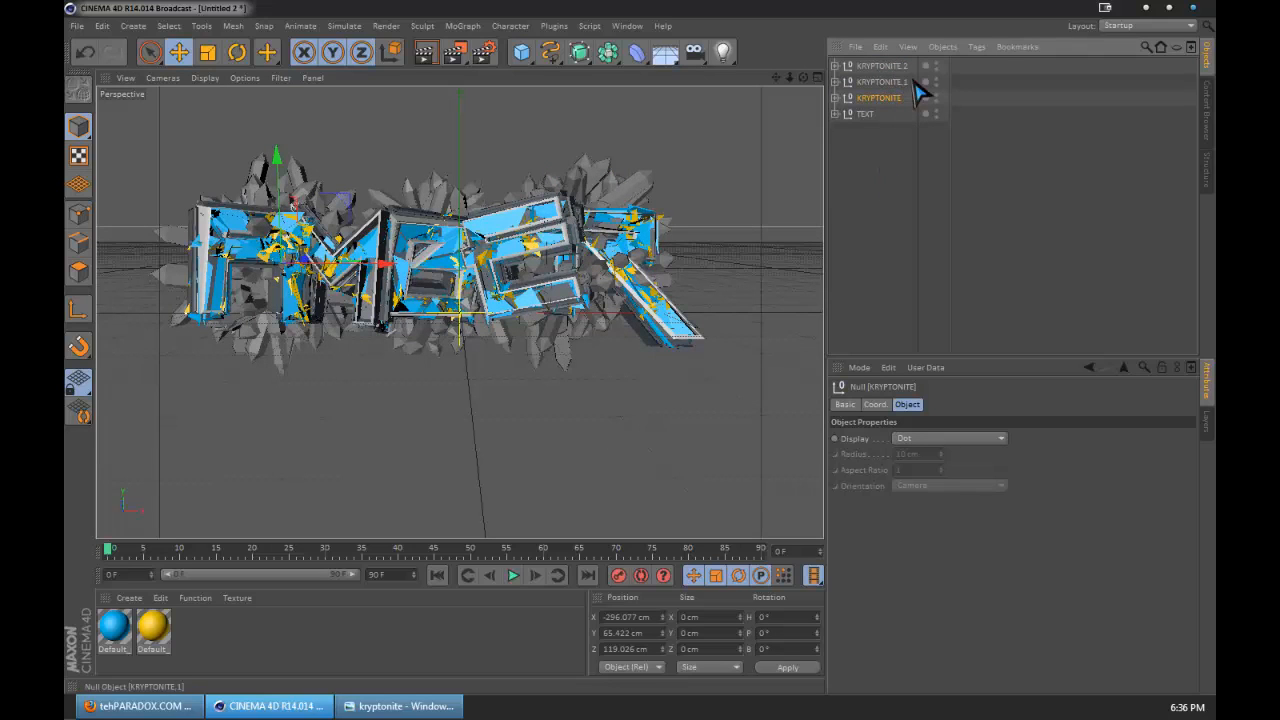
click(885, 66)
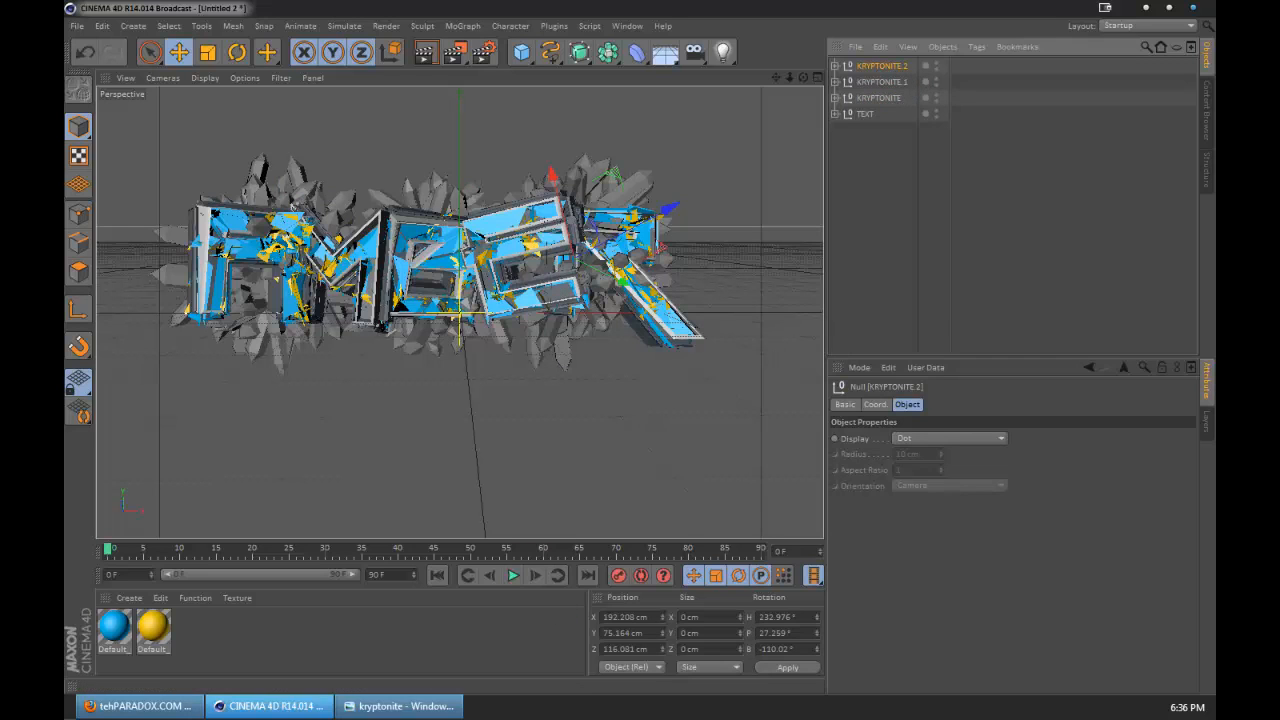
Switch to Windows Photo Viewer to examine the finished kryptonite text artwork, and close the images to return to CINEMA 4D.
click(378, 706)
key(alt+F4)
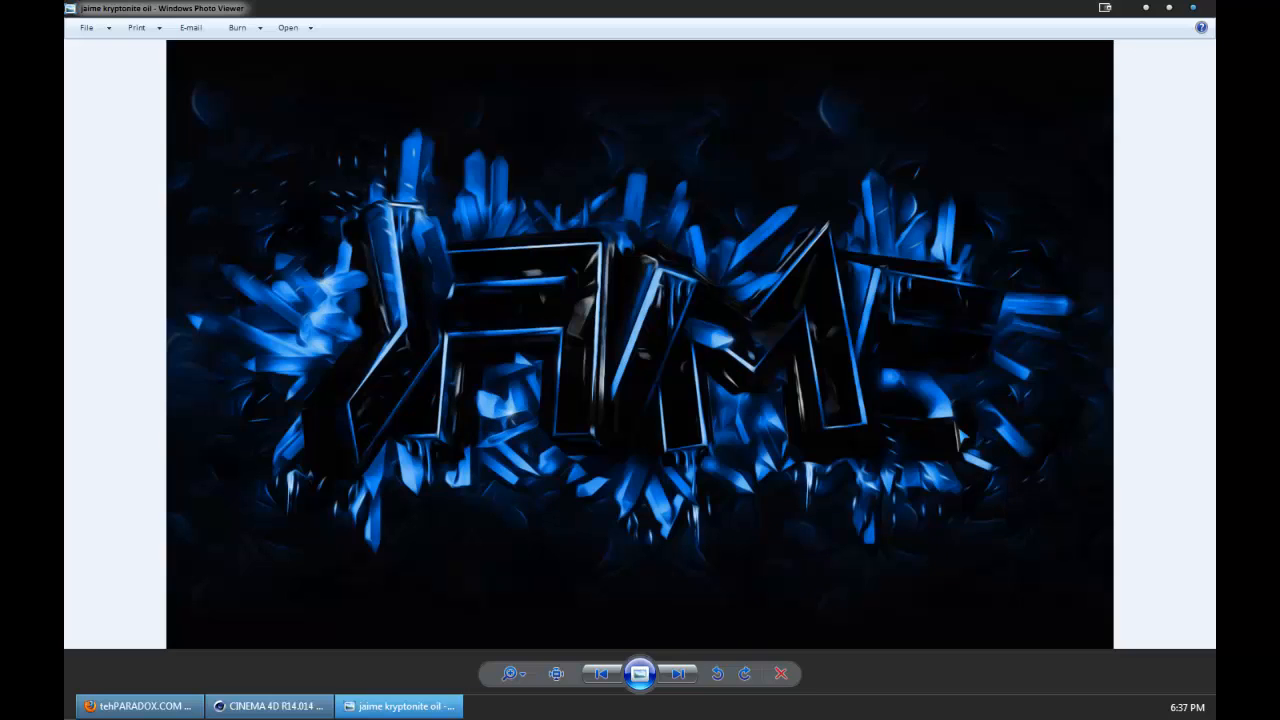
click(1193, 7)
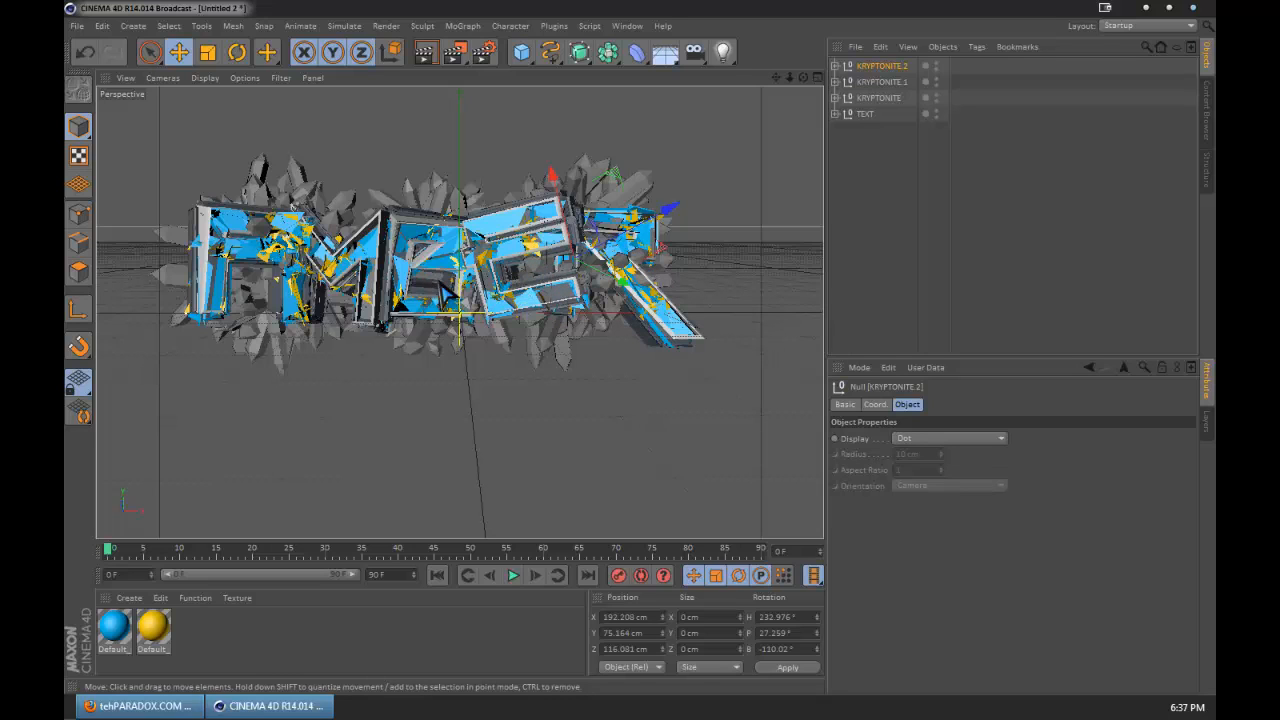
Render a preview of the text and crystals in the perspective view, and clear the object selection.
click(426, 55)
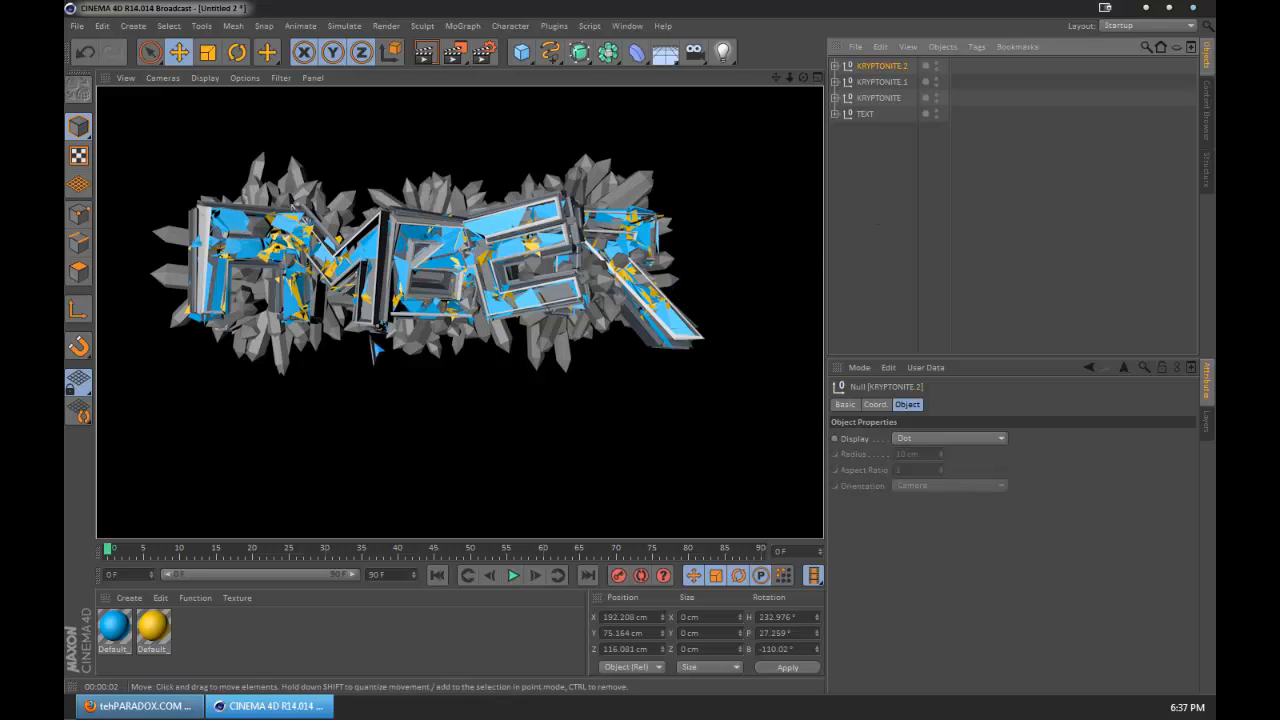
click(1014, 171)
click(875, 82)
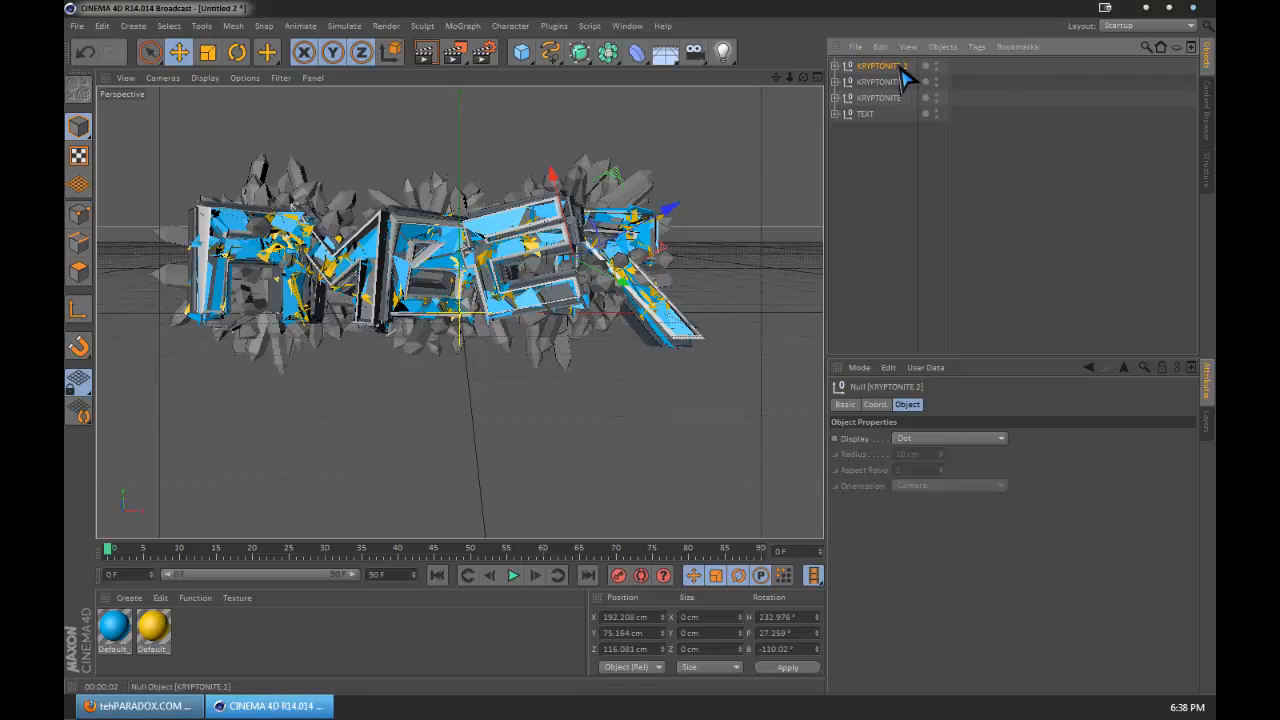
click(835, 66)
click(835, 66)
click(903, 260)
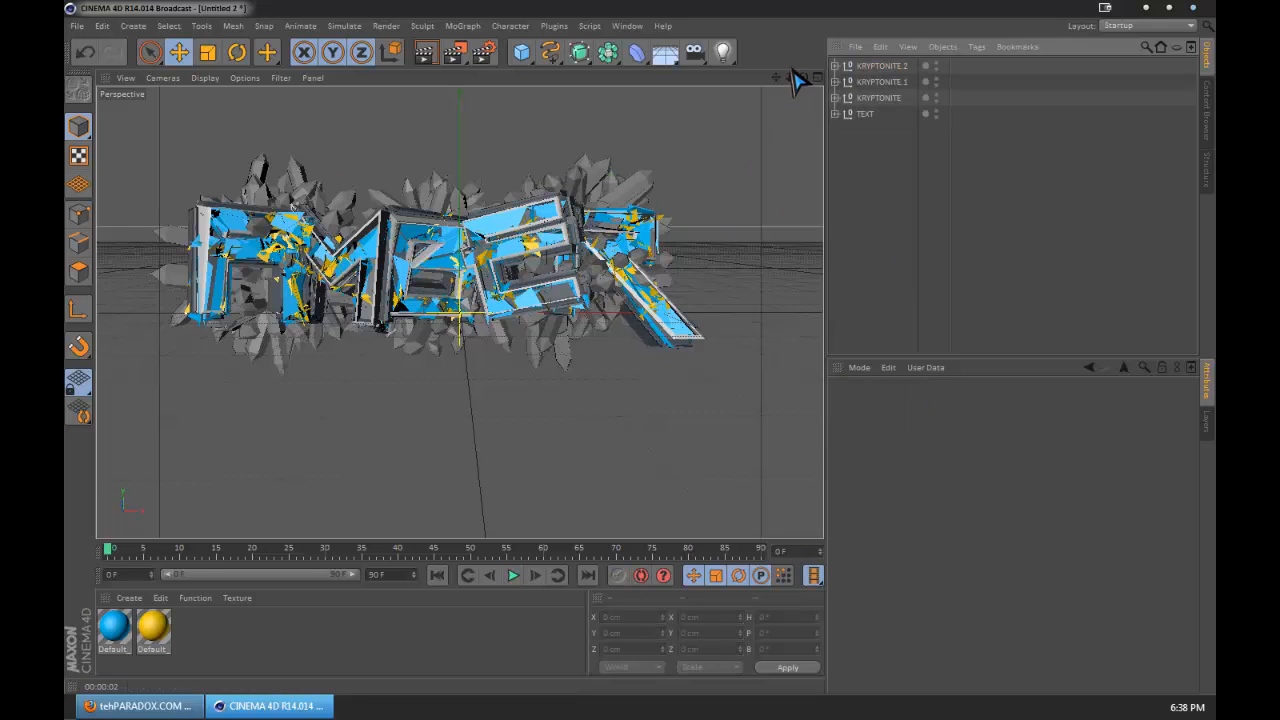
drag(778, 78, 790, 78)
drag(779, 76, 773, 79)
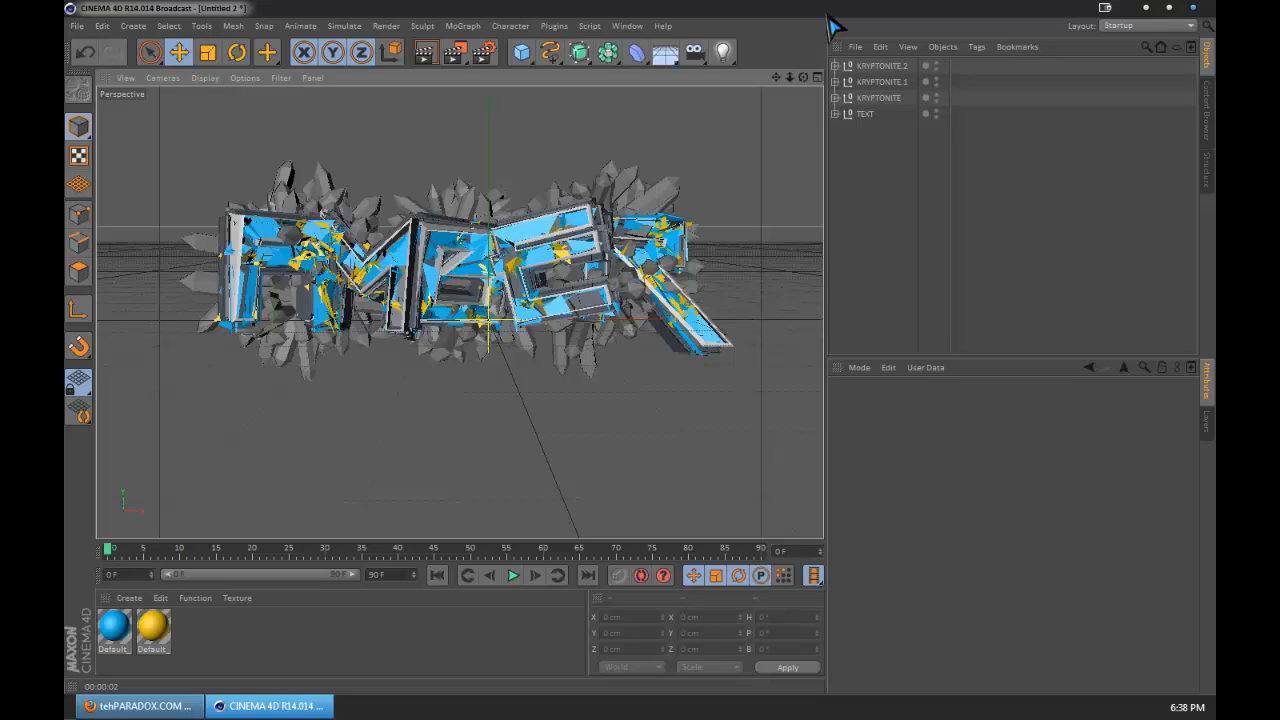
click(627, 27)
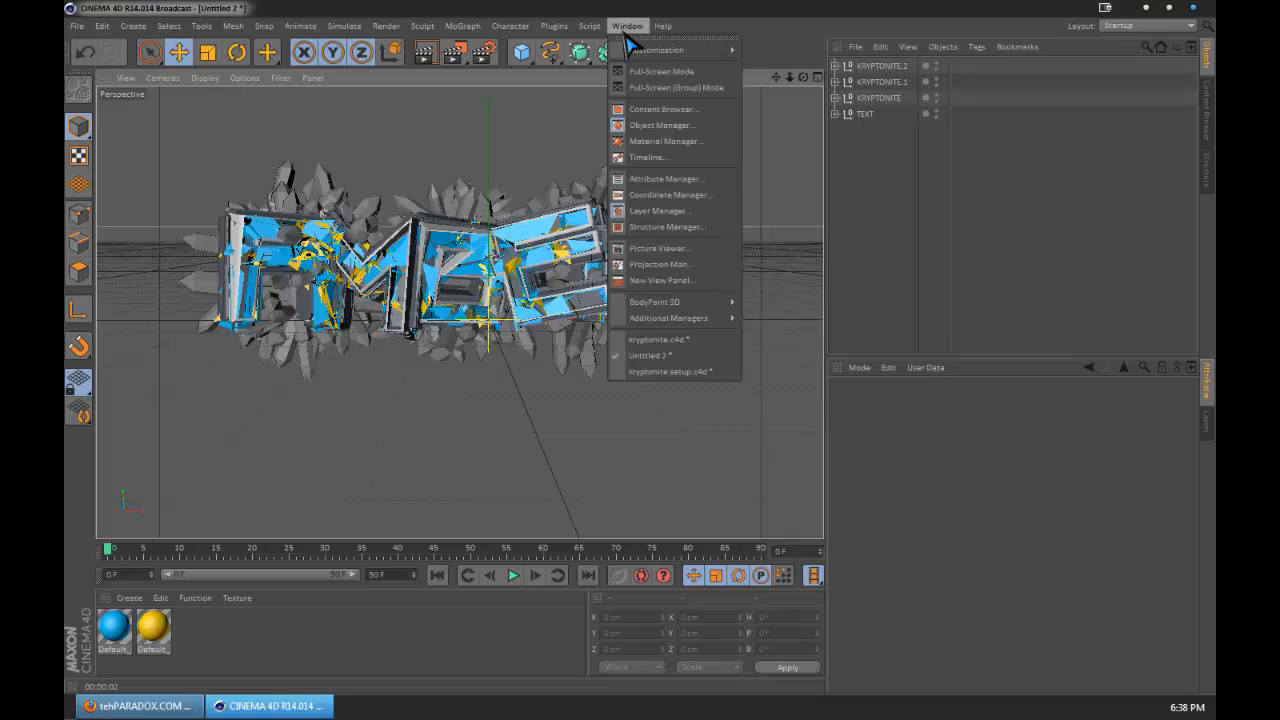
click(886, 10)
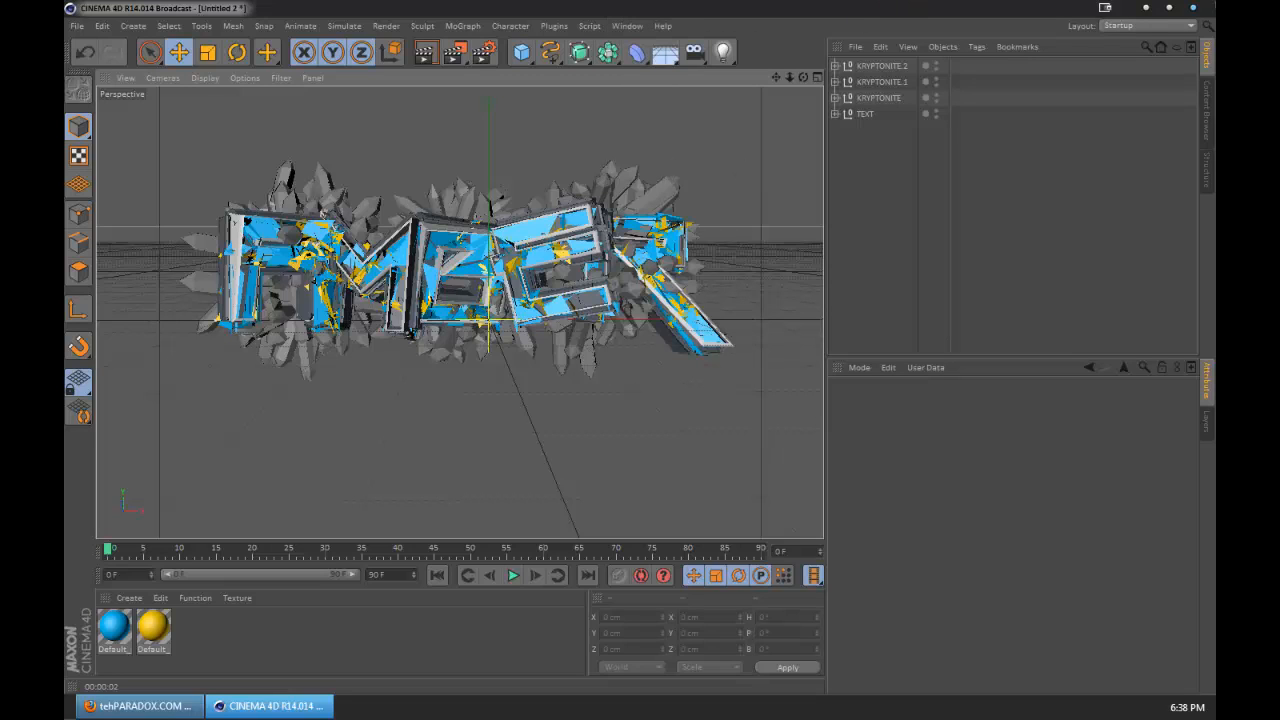